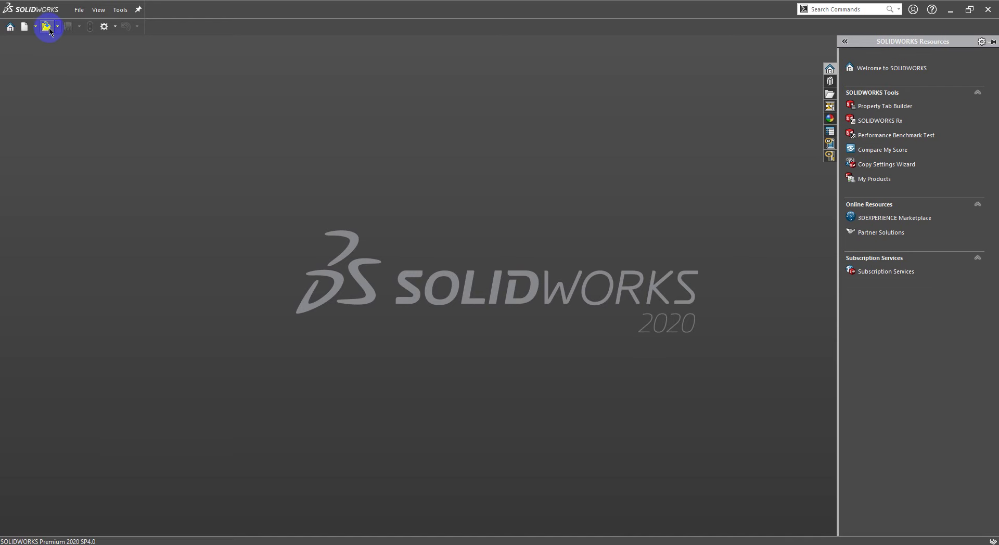
Step: Start a new SOLIDWORKS document to bring up the template choices
left_click(24, 26)
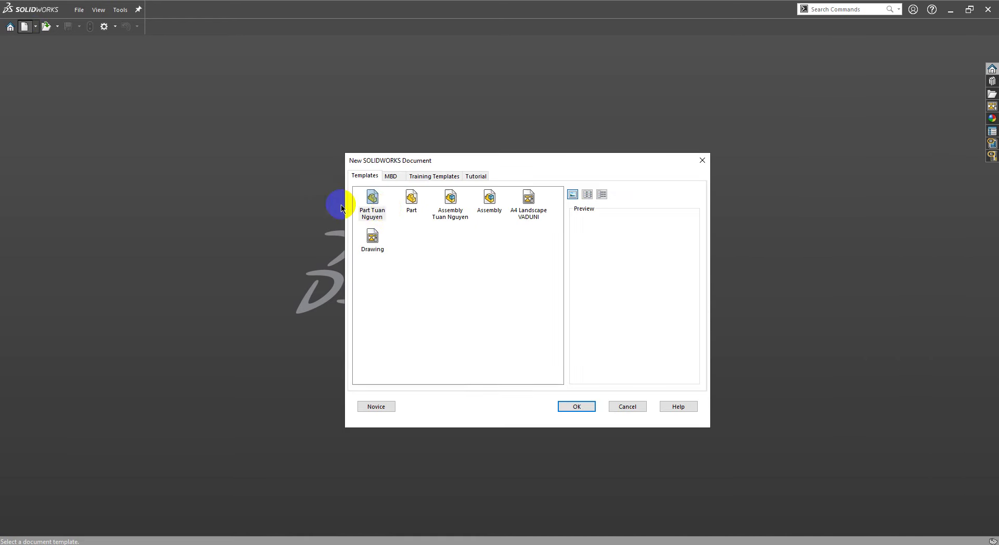
Step: Create a new part from the custom template and begin a sketch on the Front Plane
left_click(373, 199)
left_click(577, 406)
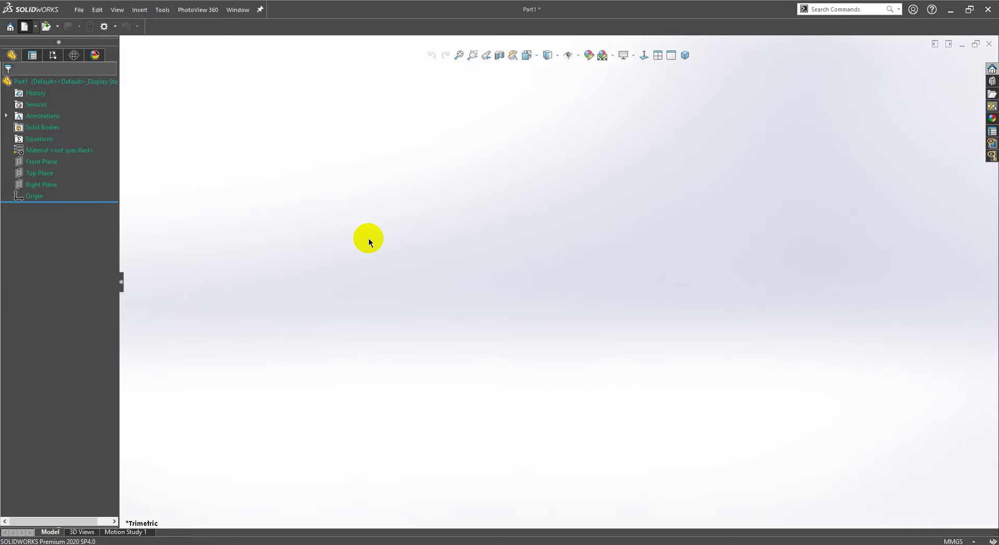
left_click(43, 162)
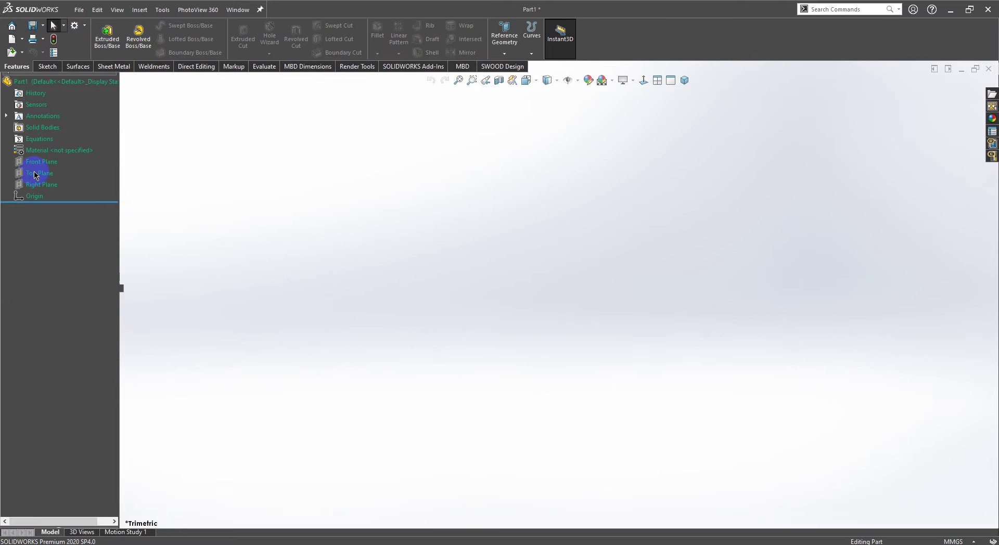
left_click(42, 195)
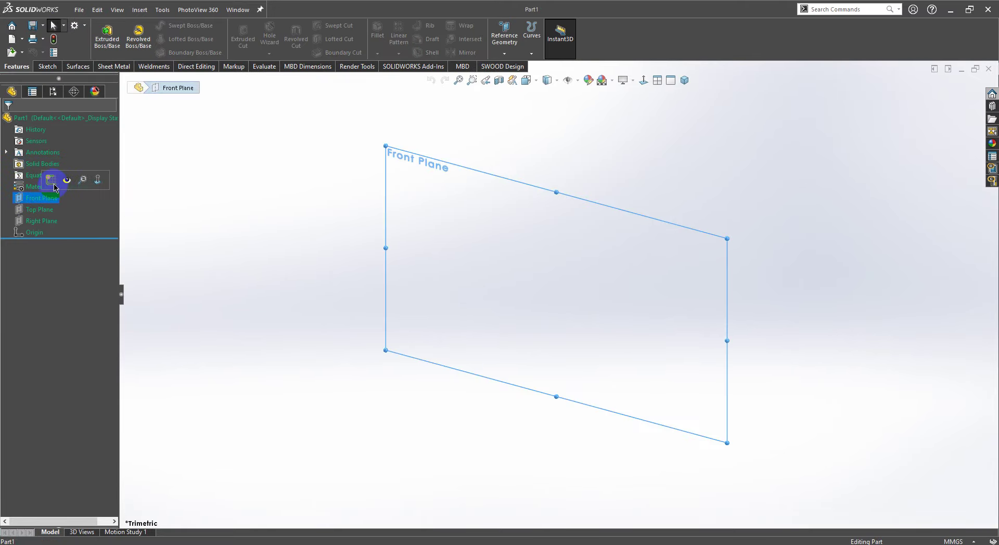
left_click(54, 185)
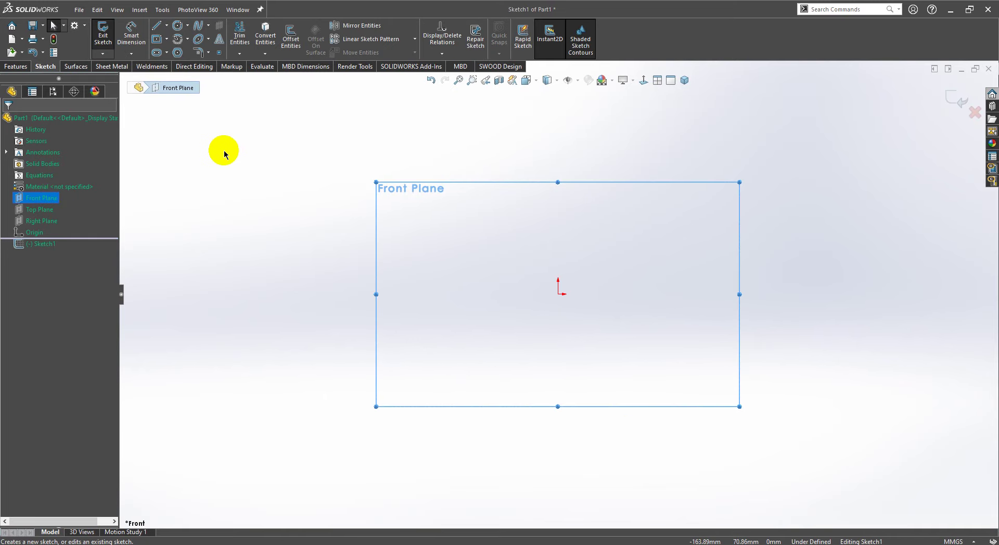
Step: Draw a 451.8 mm midpoint line centred on the origin
left_click(166, 25)
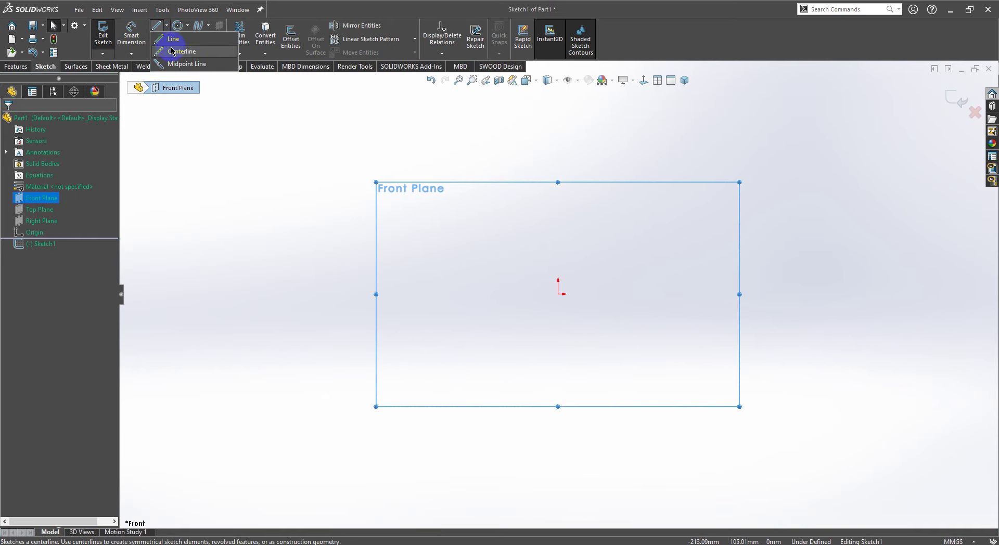
left_click(178, 65)
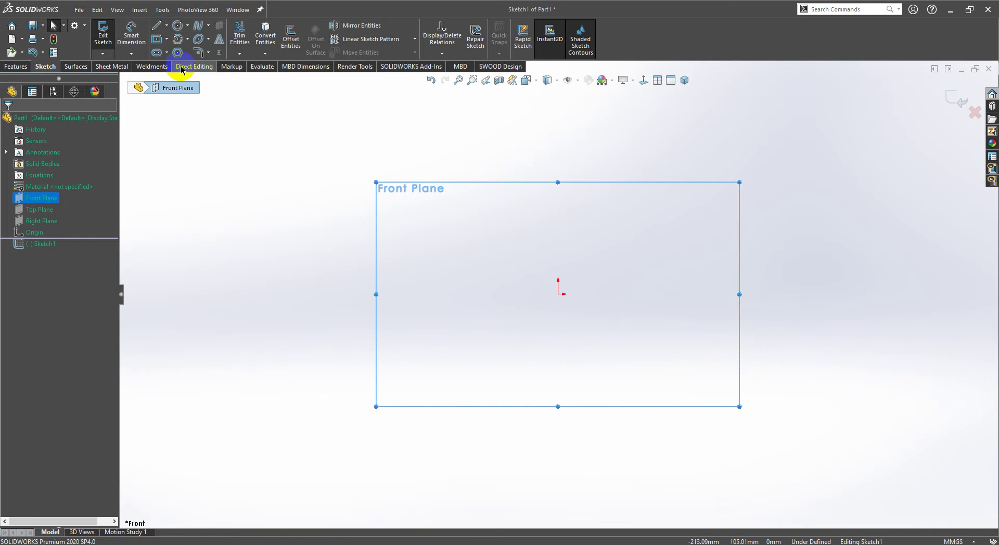
left_click(559, 295)
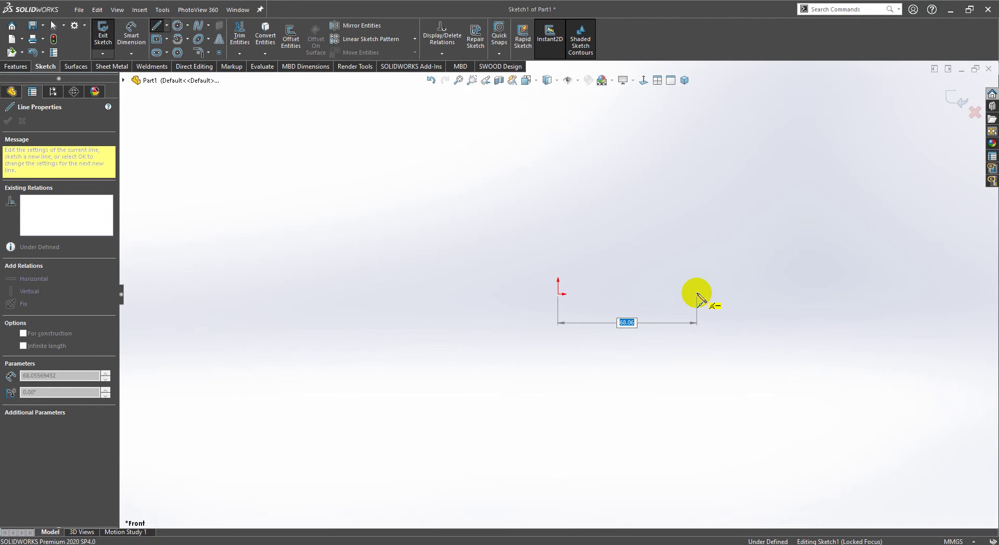
type("451.8")
key("Return")
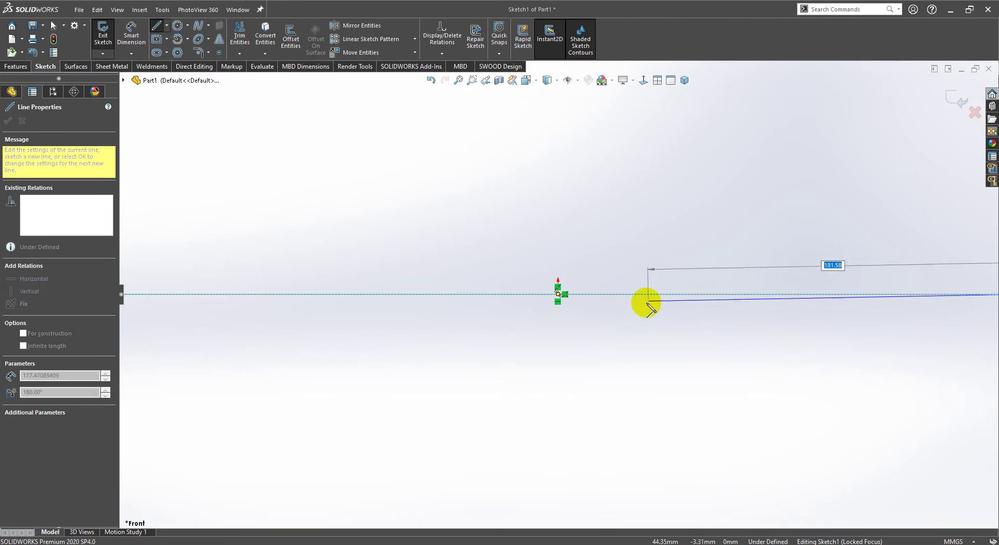
key("Escape")
Step: Dimension the line at 451.8 mm so it is fully defined, then fit it in view
key("d")
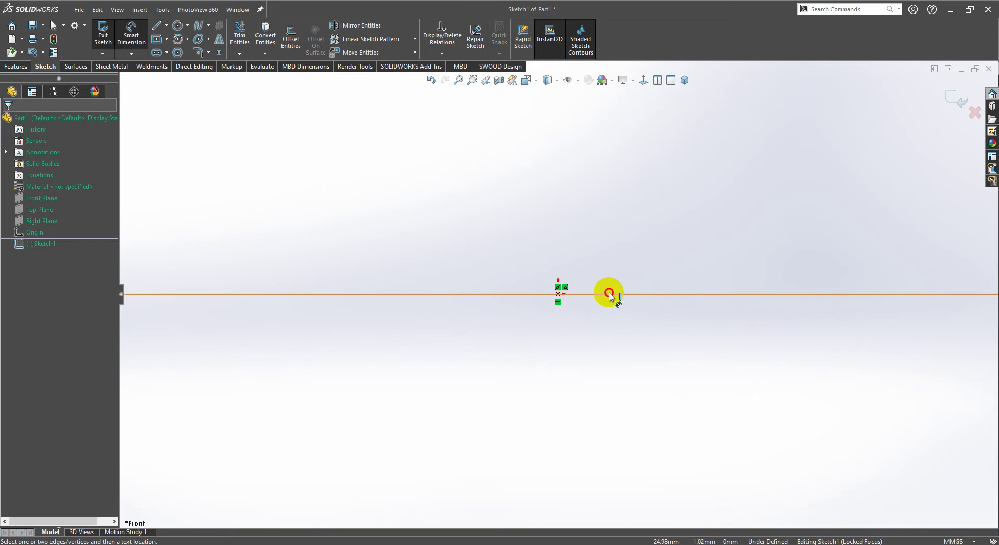
left_click(609, 295)
left_click(562, 384)
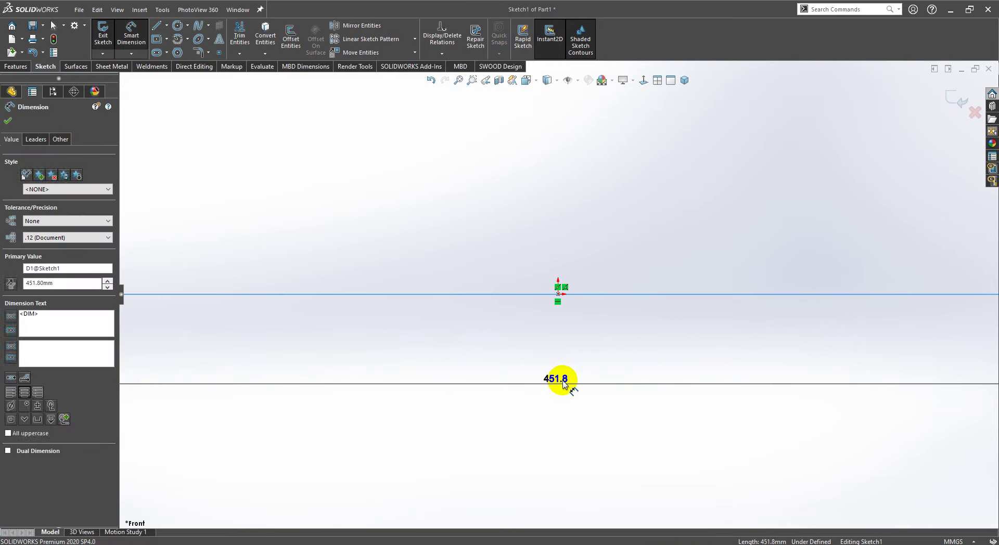
left_click(511, 367)
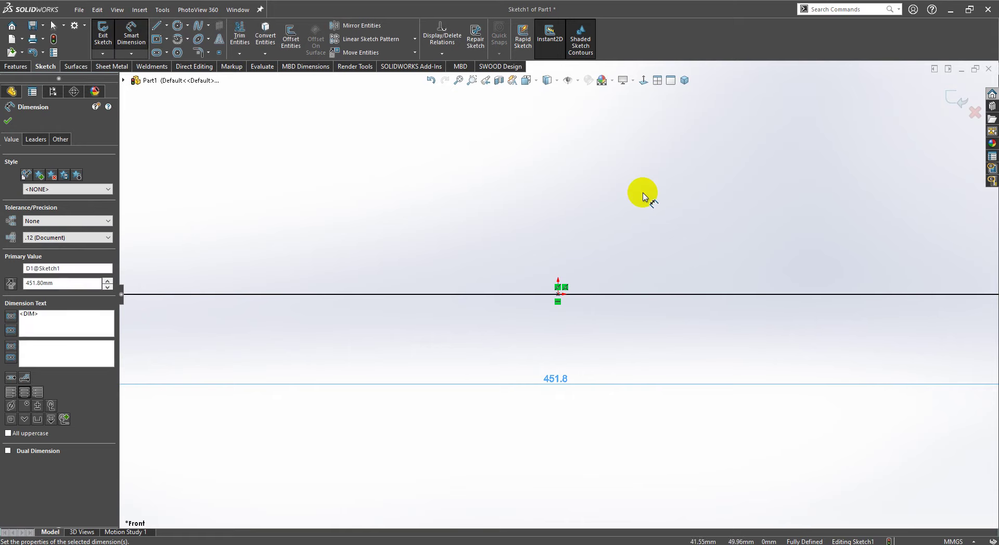
key("Escape")
key("Escape")
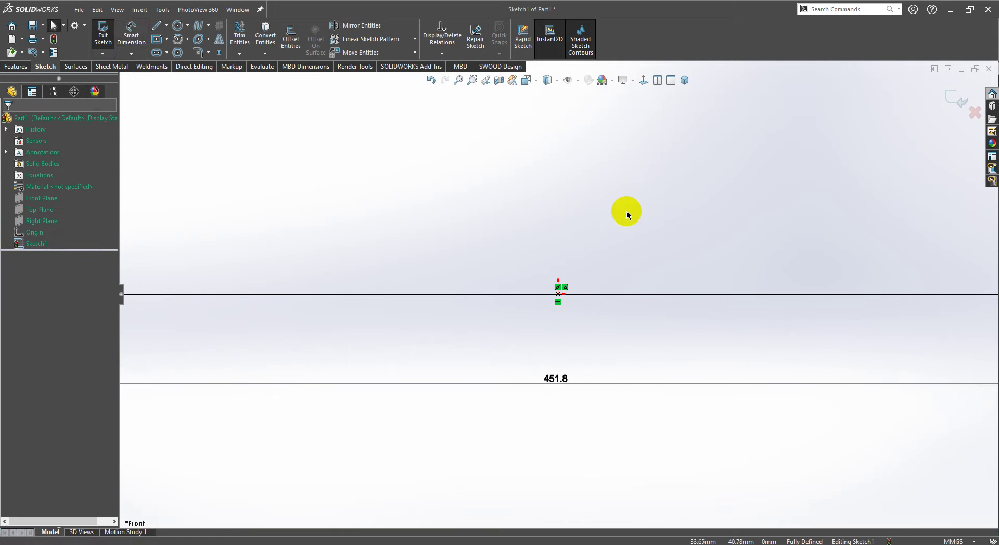
key("f")
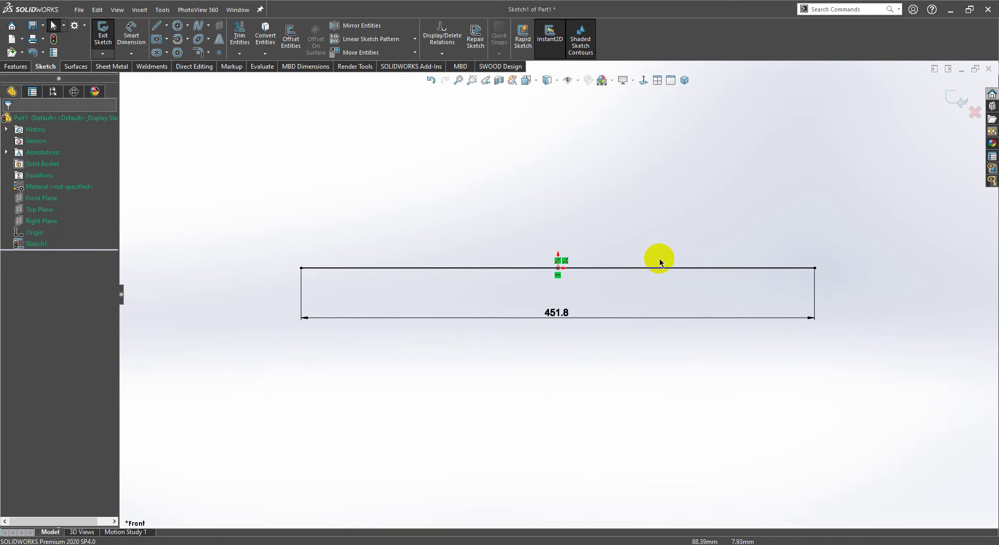
key("z")
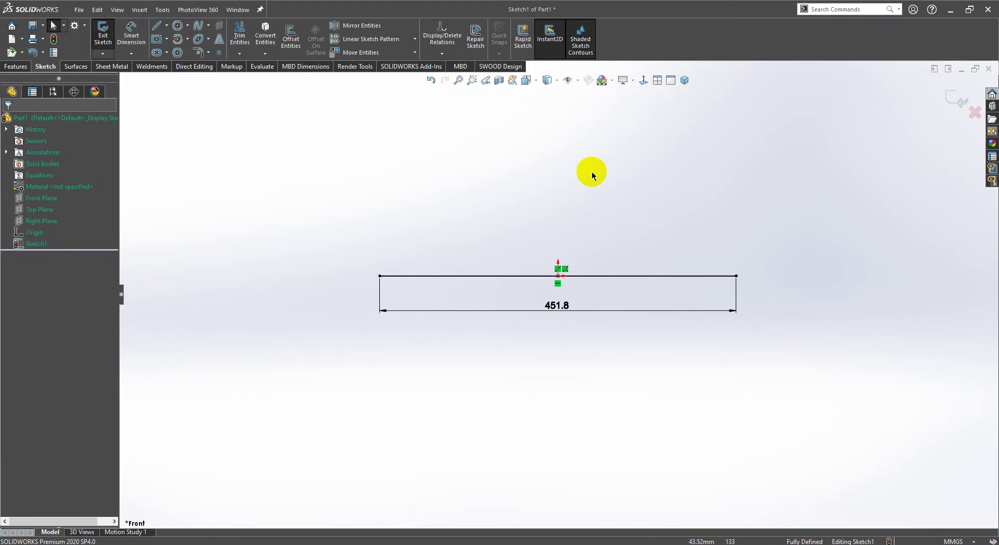
scroll(591, 175, "down", 2)
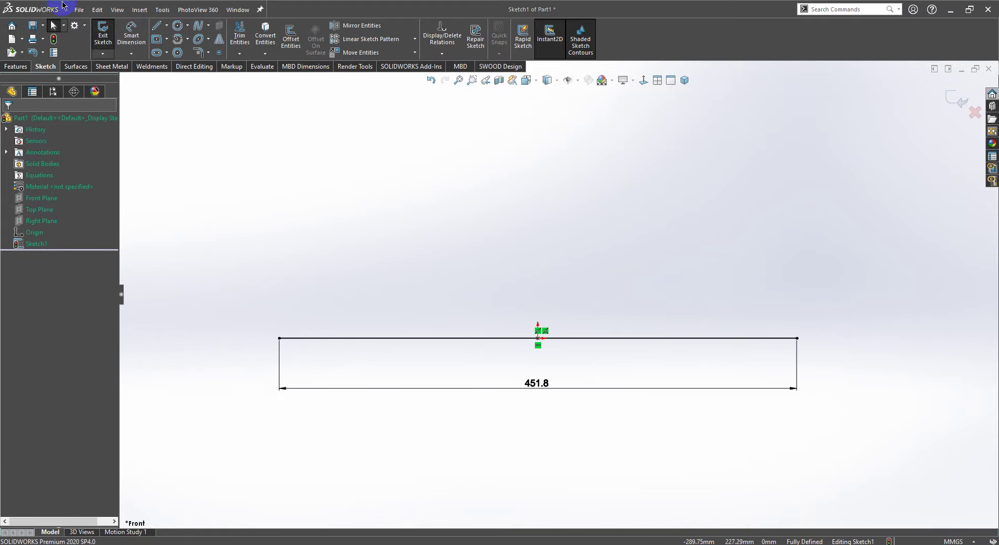
Step: Draw a 175 mm vertical centerline upward from the midpoint of the 451.8 line
left_click(167, 25)
left_click(179, 49)
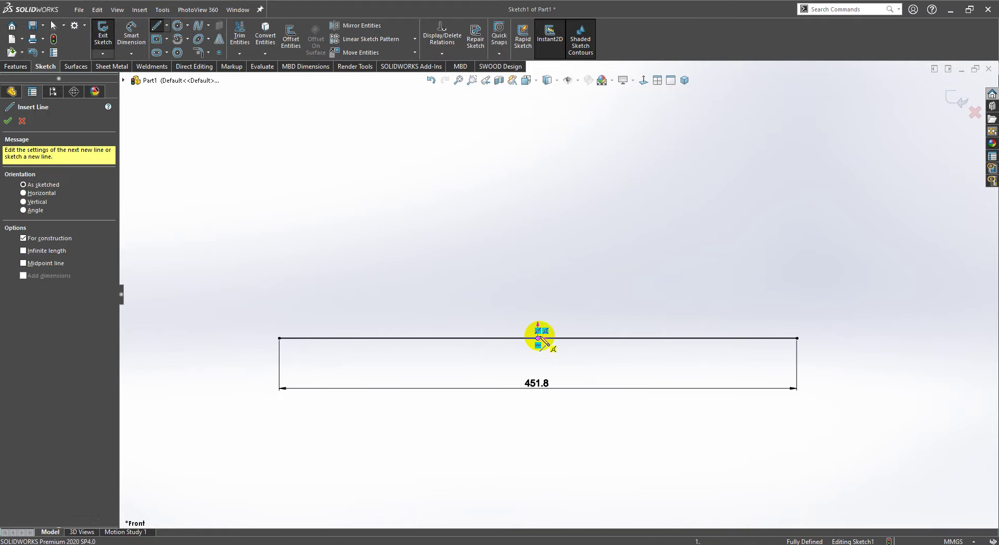
left_click(538, 339)
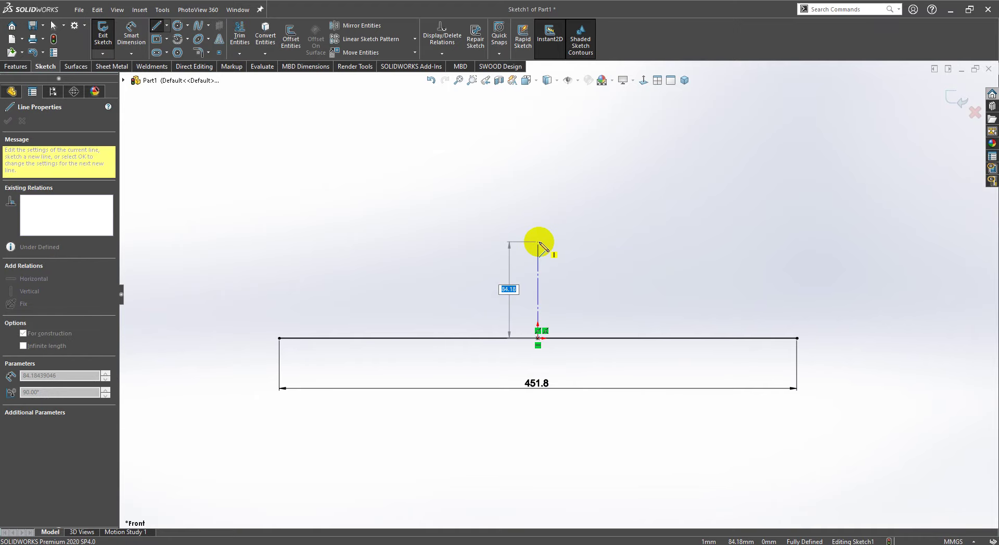
type("175")
key("Return")
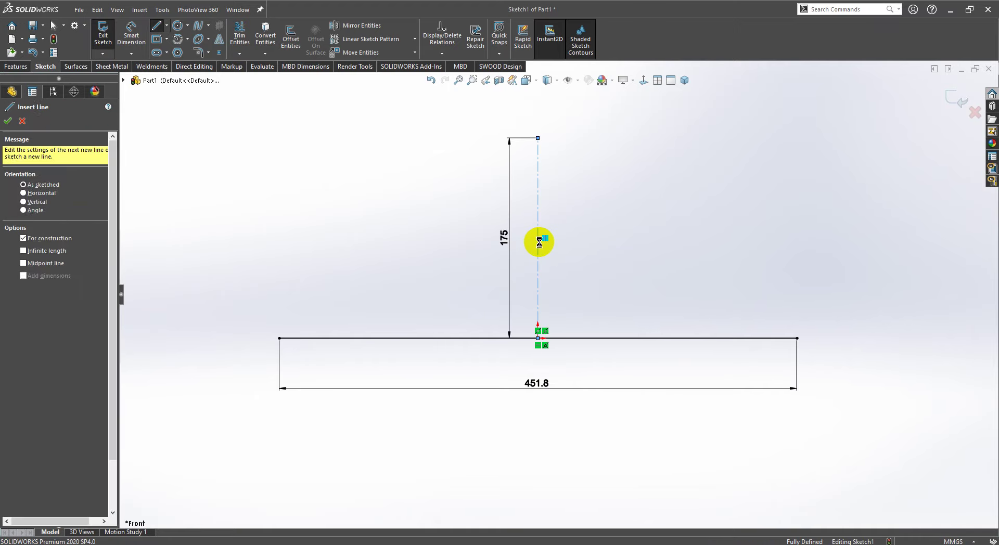
key("Escape")
scroll(577, 238, "up", 2)
scroll(571, 190, "down", 2)
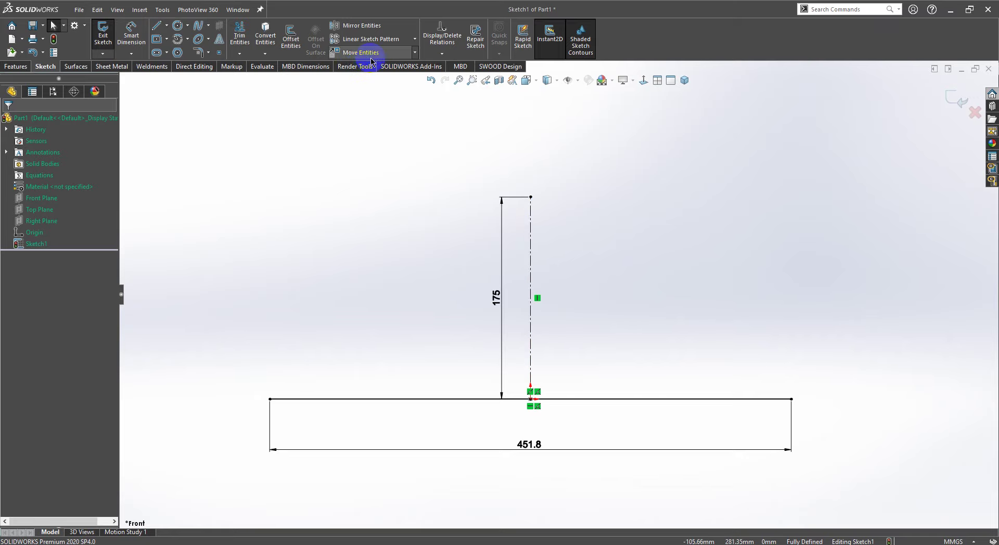
left_click(294, 53)
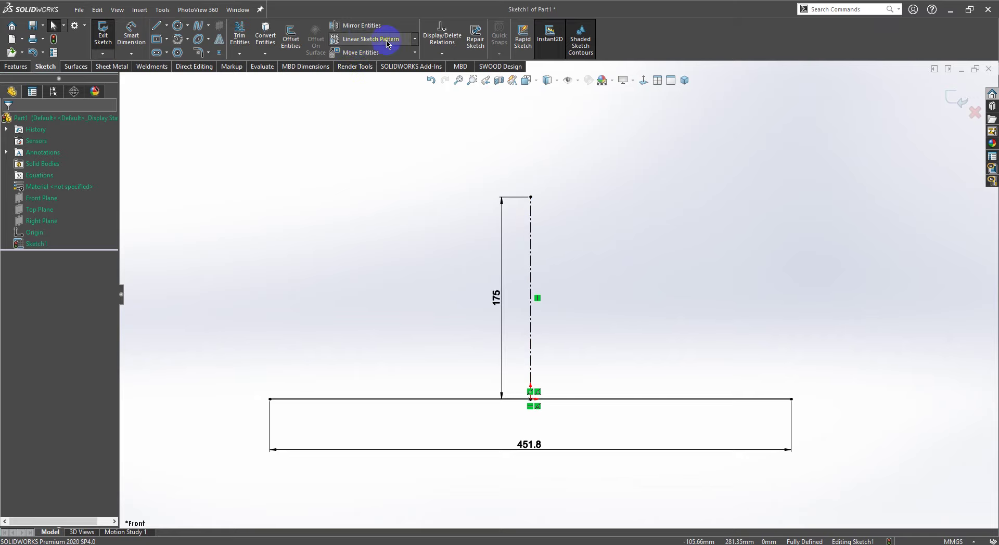
Step: Add Dynamic Mirror Entities to the Sketch toolbar and use the 175 mm centerline as its mirror axis
left_click(820, 10)
type("D")
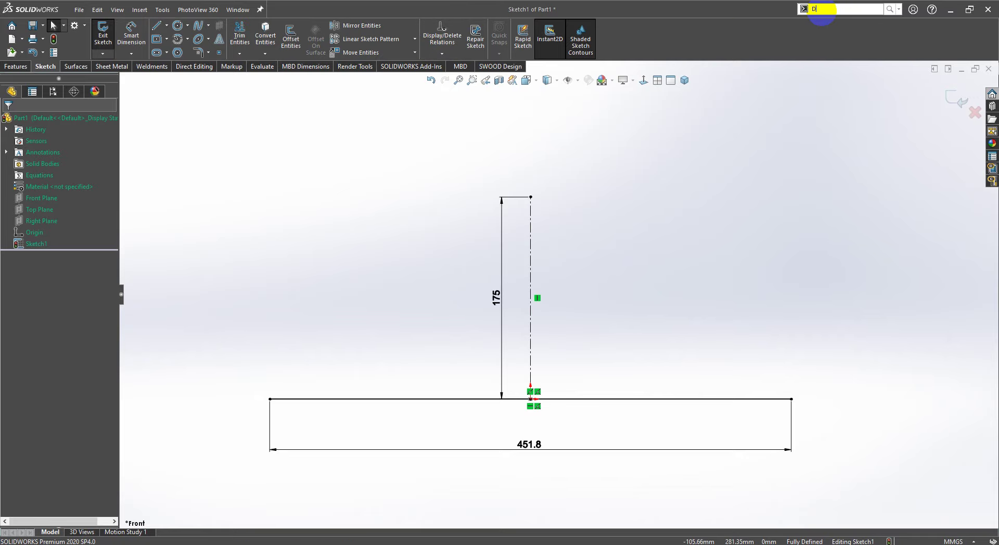
type("yna")
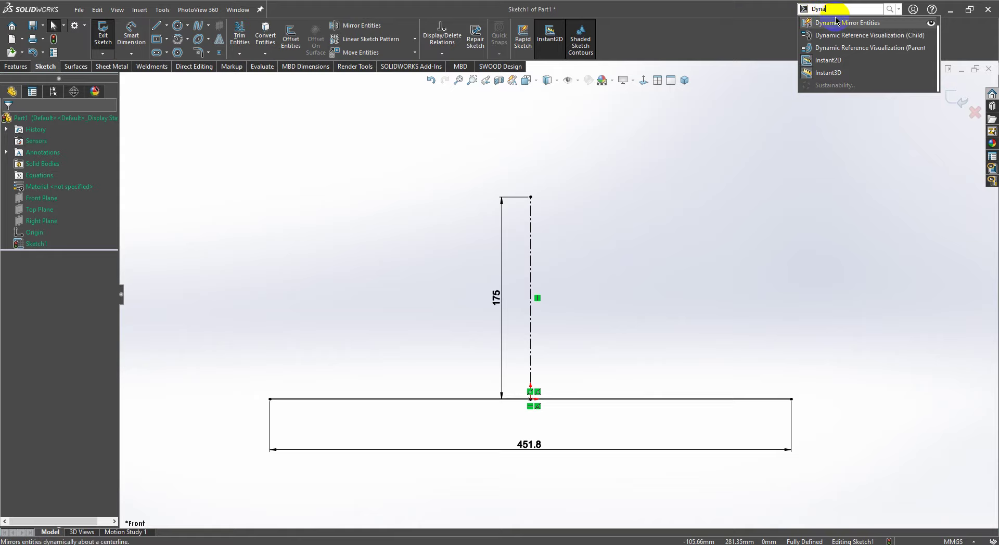
left_click_drag(854, 22, 635, 45)
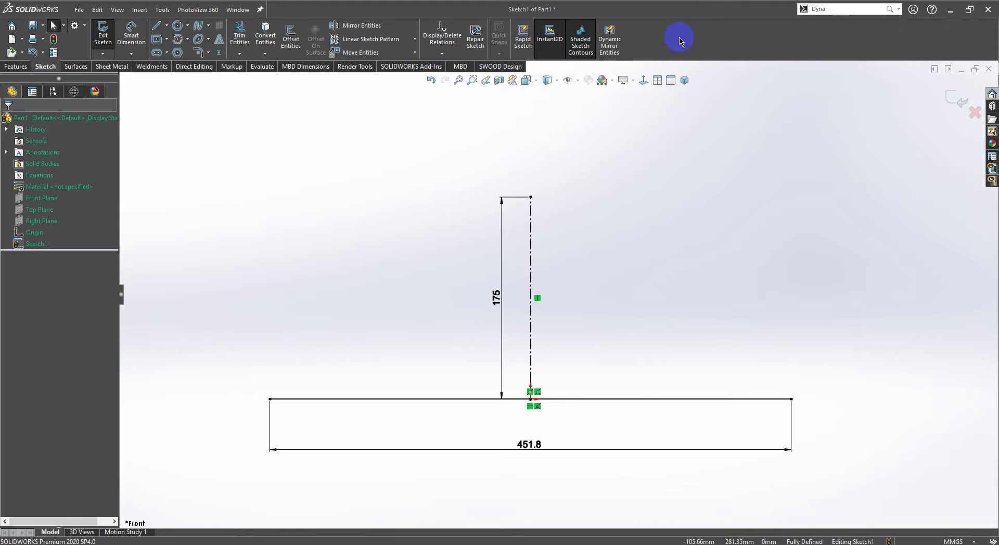
left_click(619, 45)
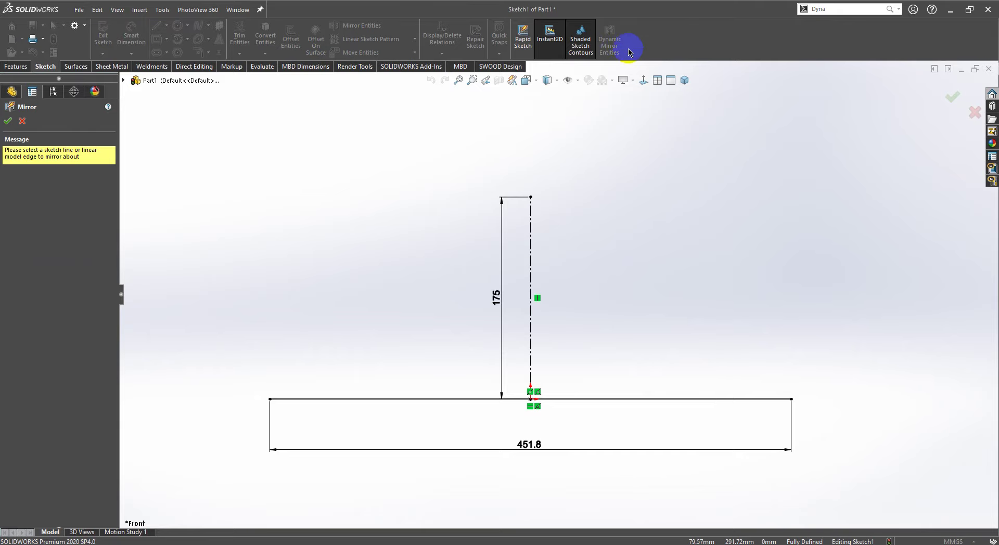
left_click(530, 216)
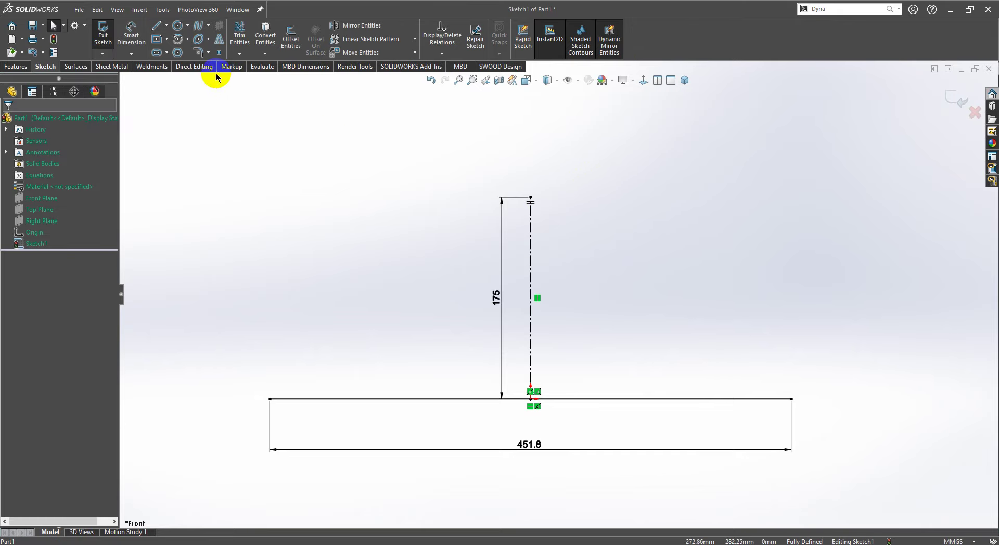
left_click(156, 25)
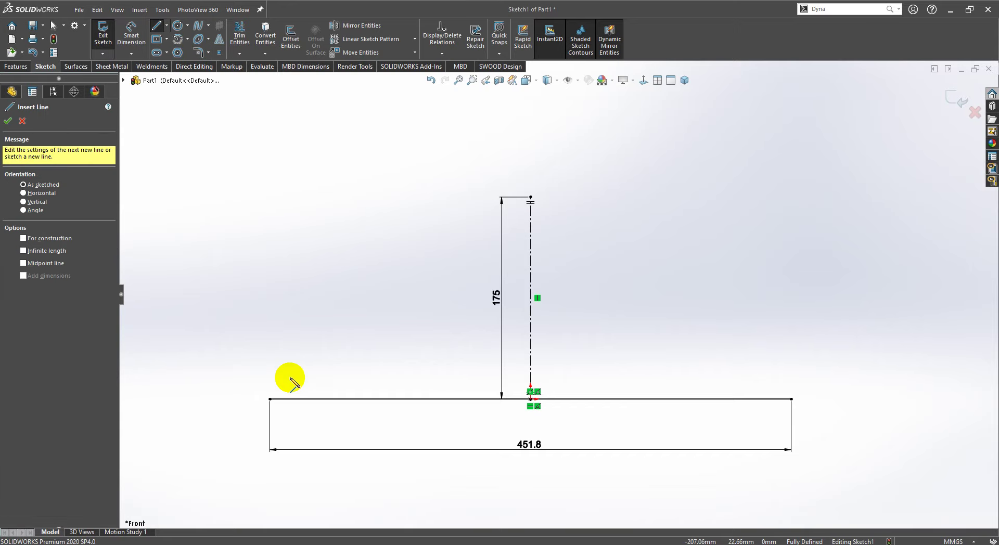
Step: Draw the mirrored half-profile: a 72 mm side, foot edge, slanted flank and top arc closing at the centerline
left_click(271, 399)
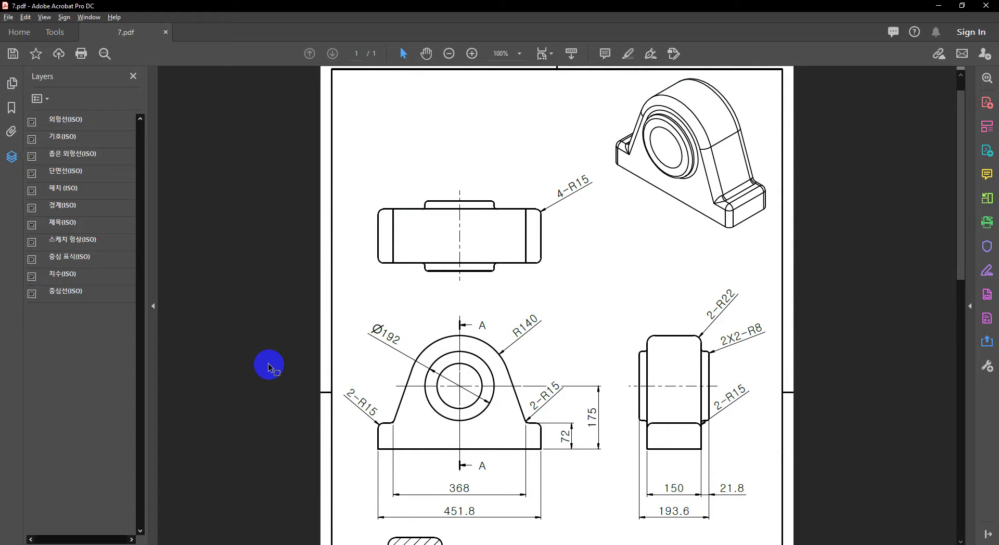
type("72")
key("Return")
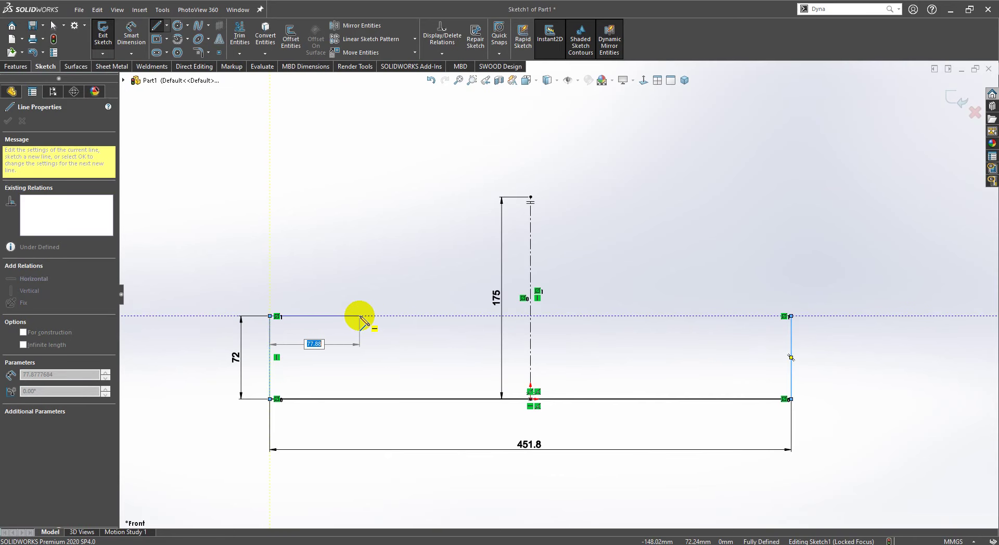
left_click(359, 316)
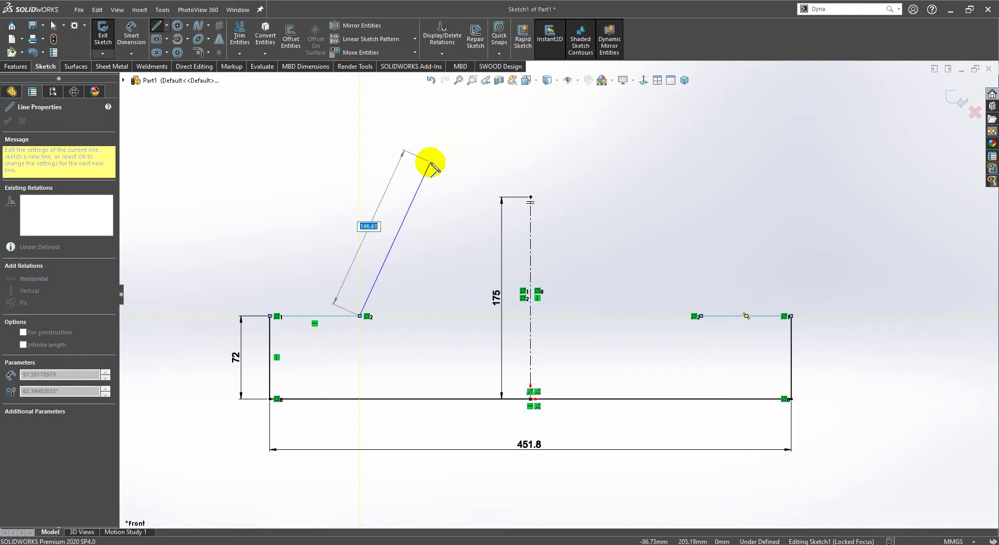
left_click(407, 189)
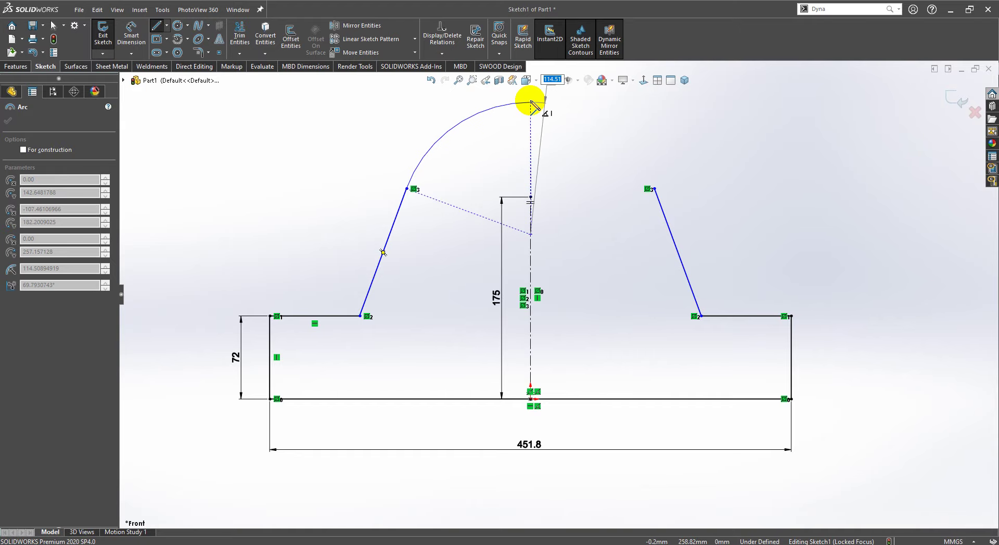
left_click(532, 104)
key("Escape")
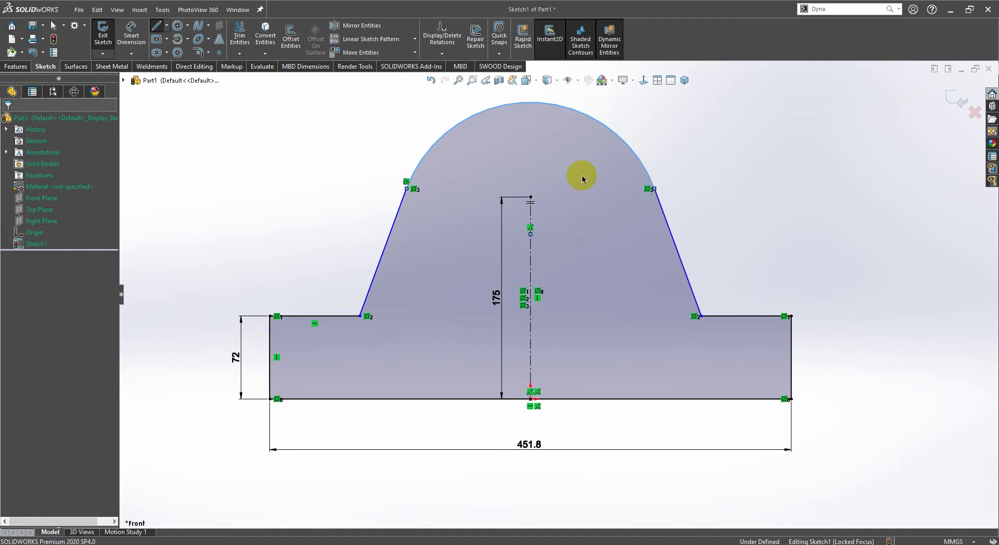
scroll(582, 171, "up", 3)
scroll(575, 223, "down", 2)
scroll(575, 278, "down", 2)
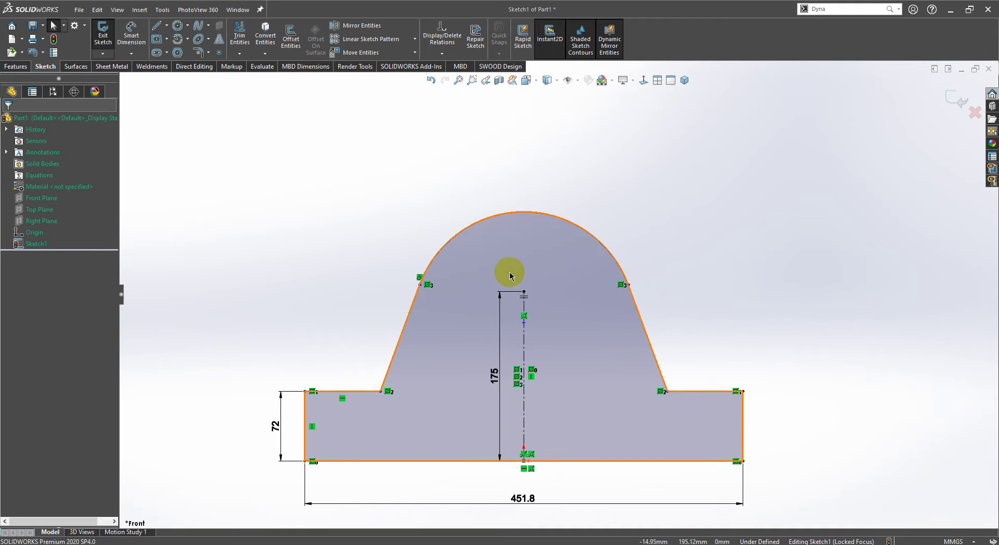
Step: Raise the arc centre along the centerline and dimension the flank bases 368 mm apart
left_click_drag(525, 316, 526, 298)
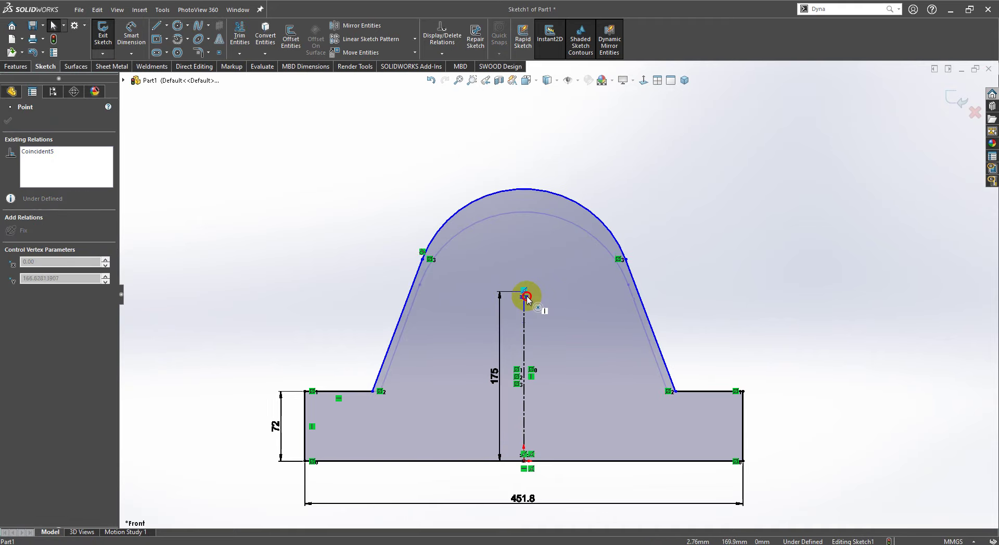
key("Escape")
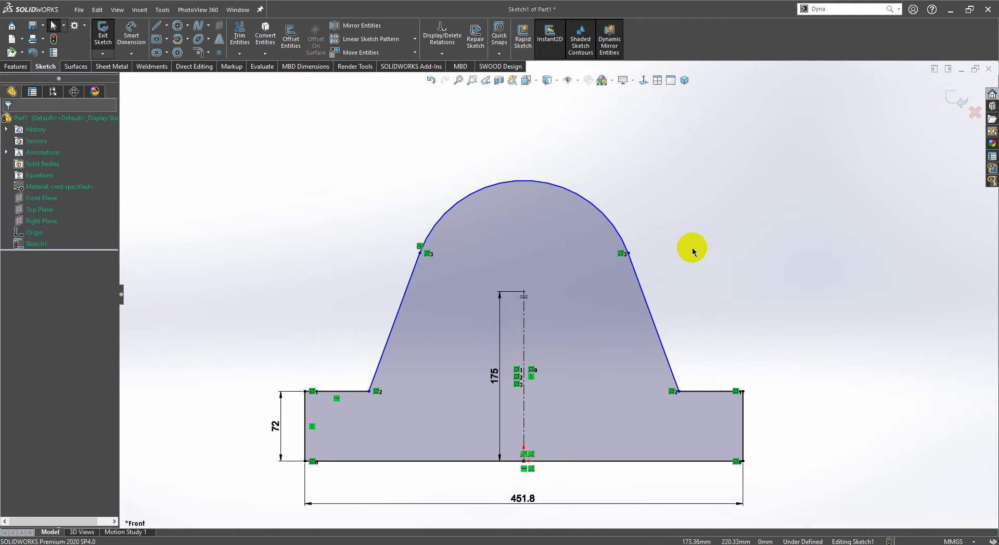
left_click(131, 37)
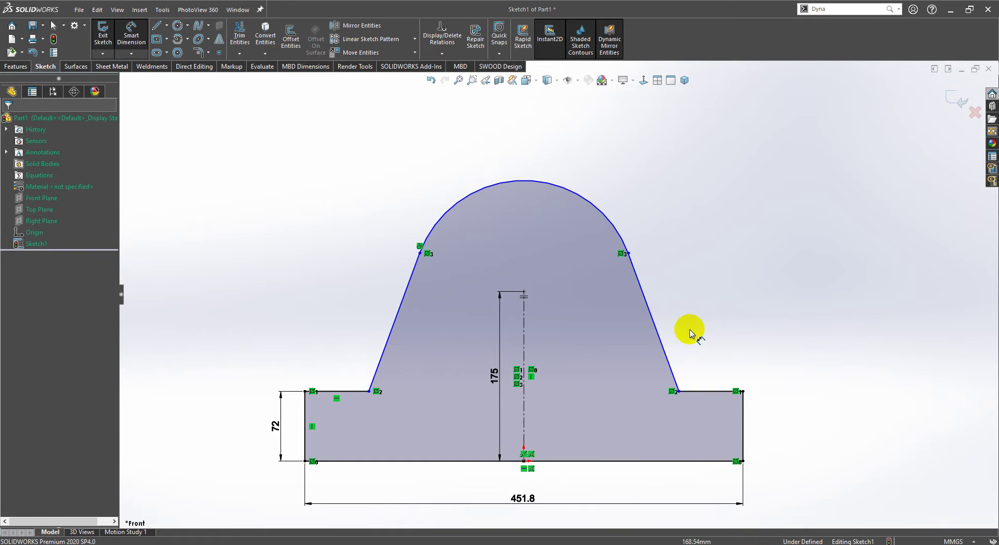
left_click(369, 392)
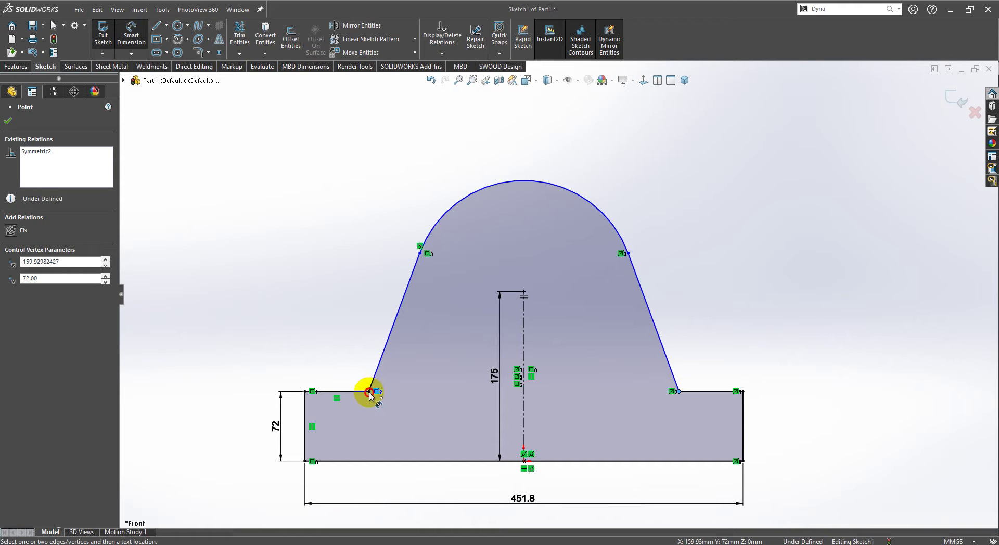
left_click(678, 391)
left_click(528, 488)
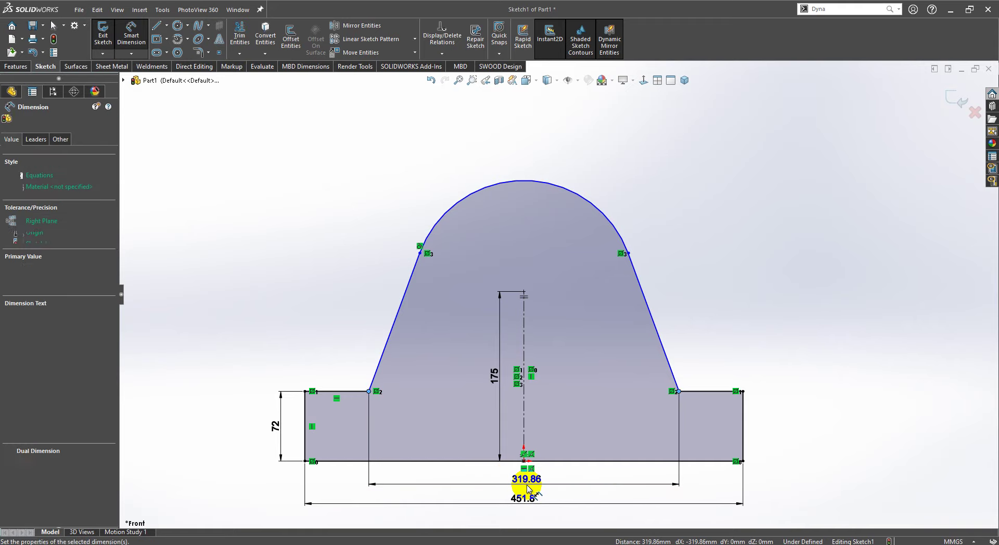
type("368")
key("Return")
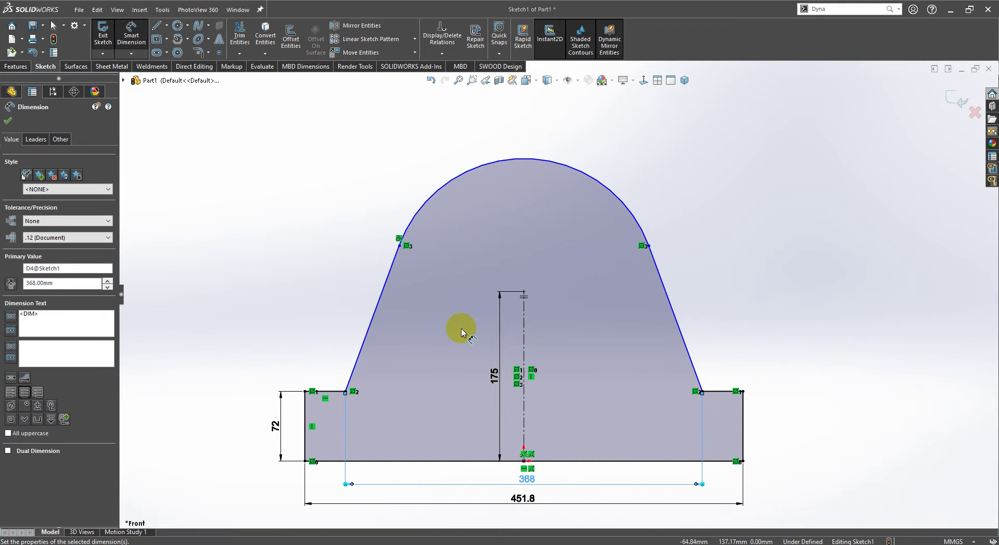
Step: Give the top arc a 140 mm radius
left_click(600, 178)
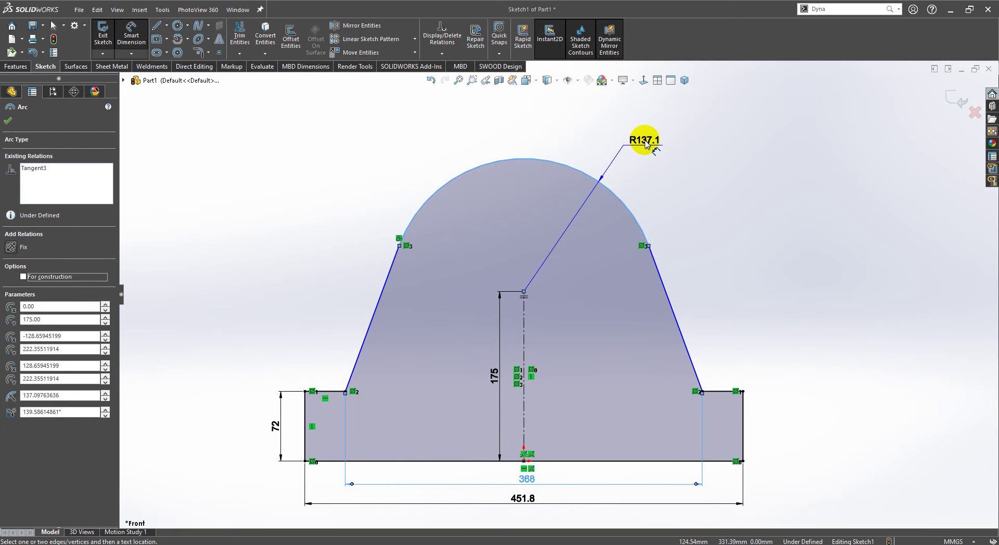
left_click(645, 144)
type("140")
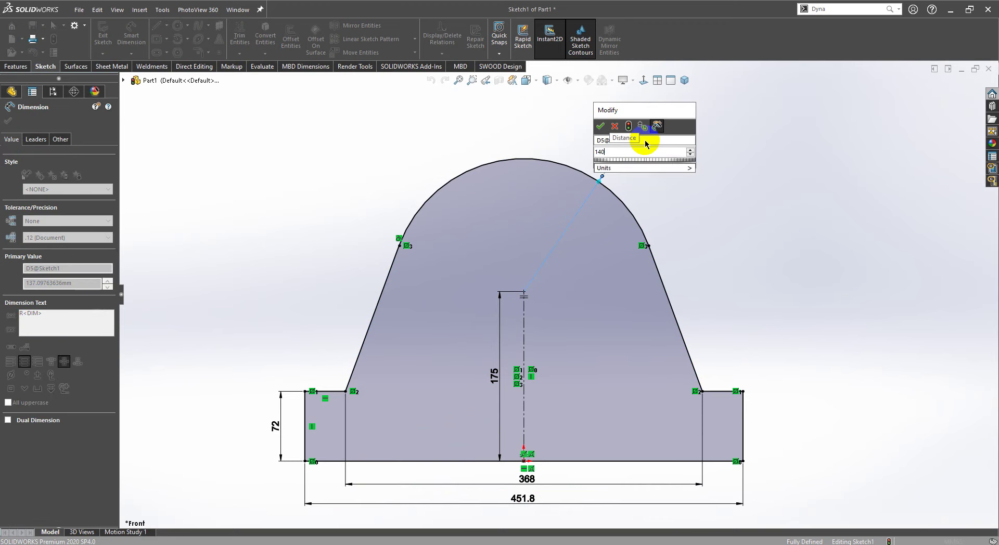
key("Return")
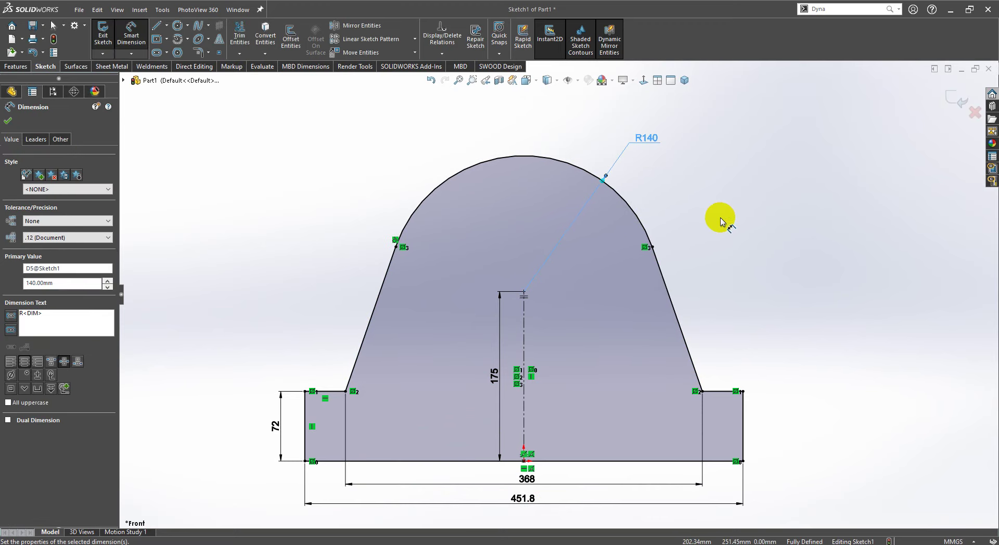
Step: Start an Extruded Boss/Base on the housing profile, then bring up the 7.pdf drawing
left_click(8, 121)
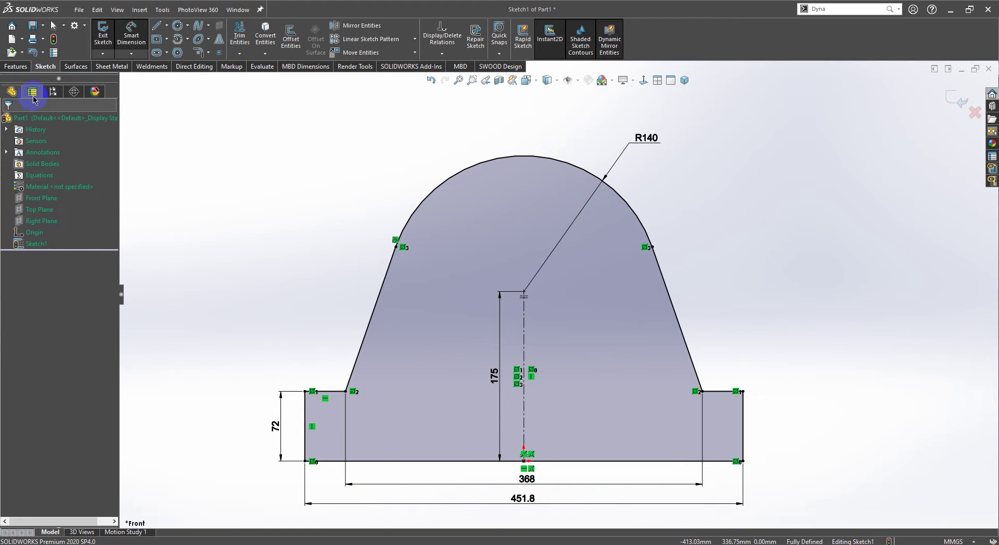
left_click(21, 69)
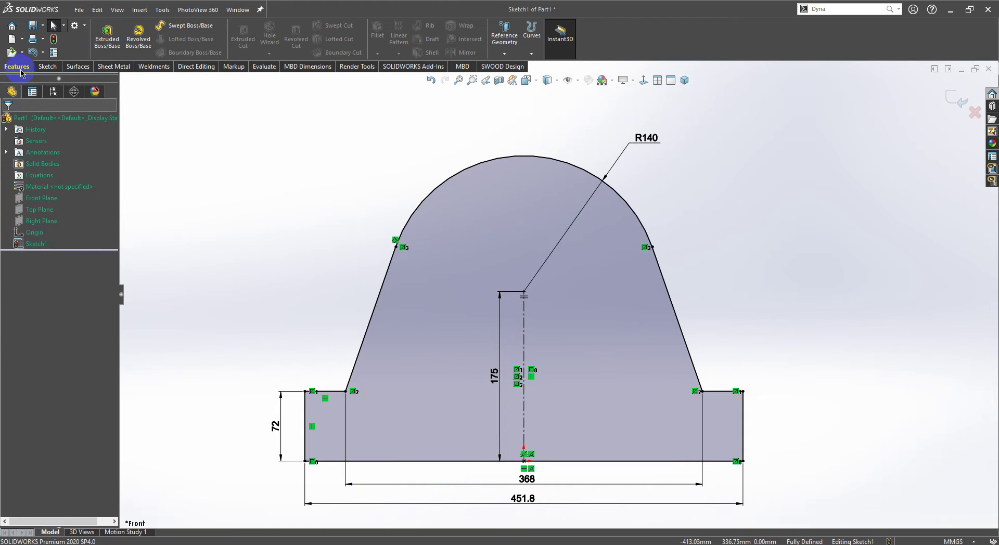
left_click(109, 44)
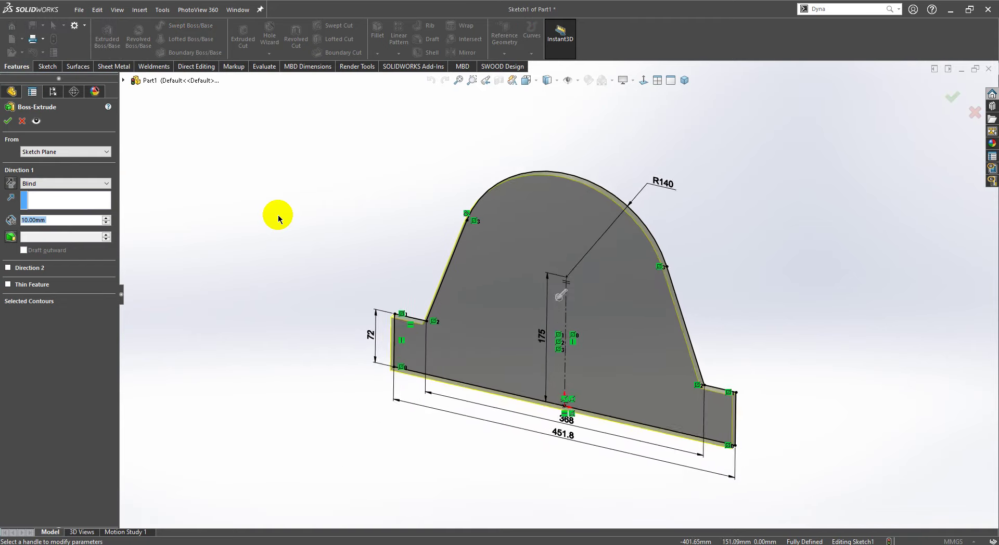
scroll(707, 278, "down", 3)
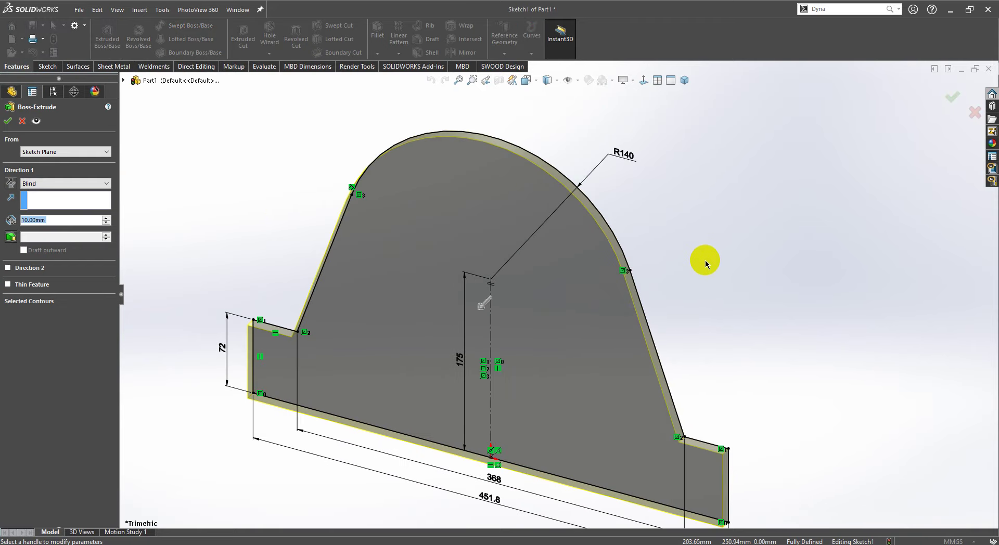
scroll(705, 260, "up", 3)
scroll(701, 388, "down", 3)
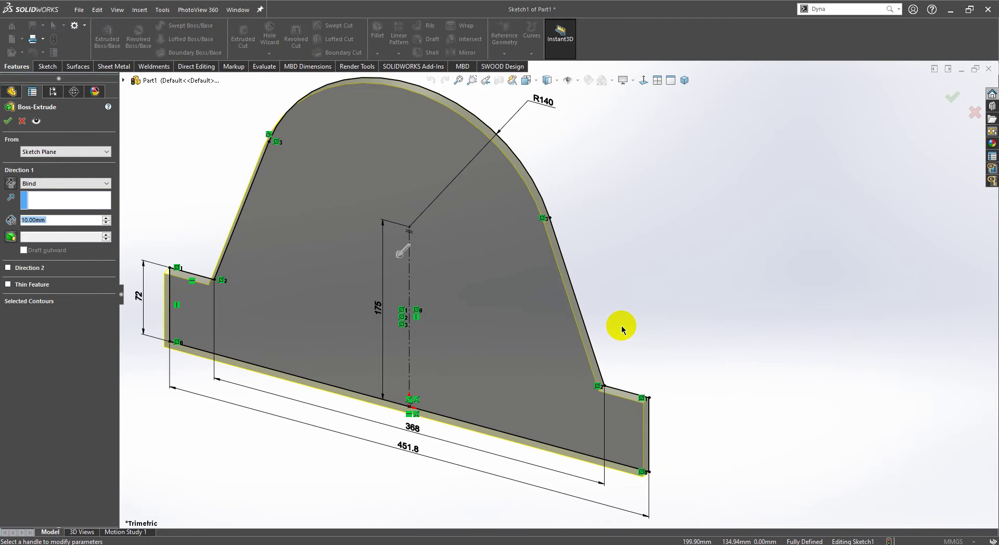
scroll(622, 326, "up", 3)
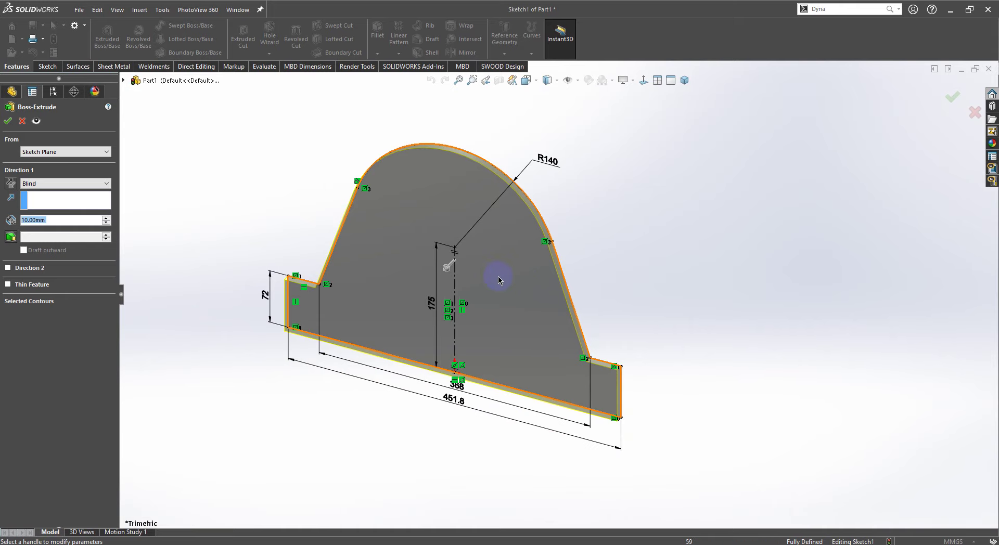
key("alt+Tab")
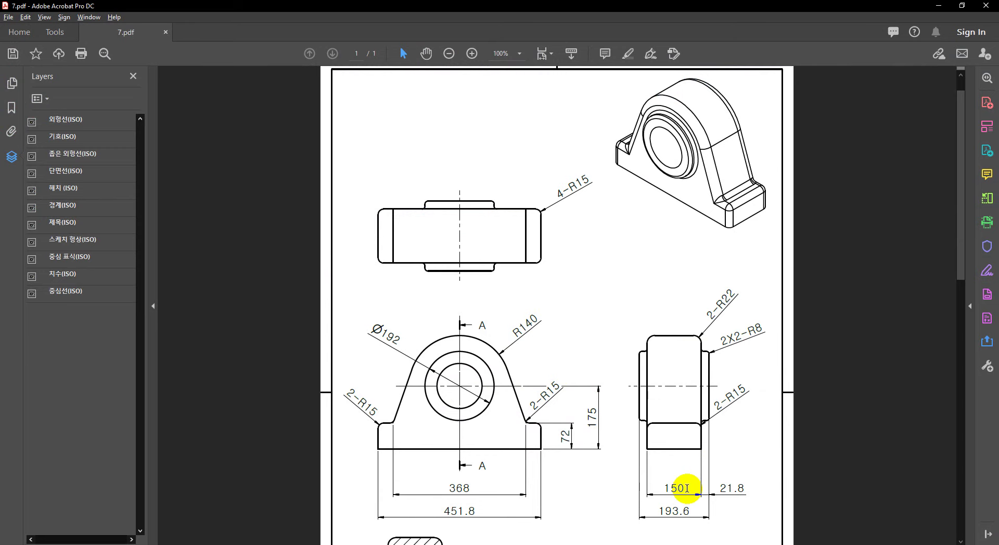
Step: Return from the 7.pdf drawing to the Boss-Extrude preview in SOLIDWORKS
key("alt+Tab")
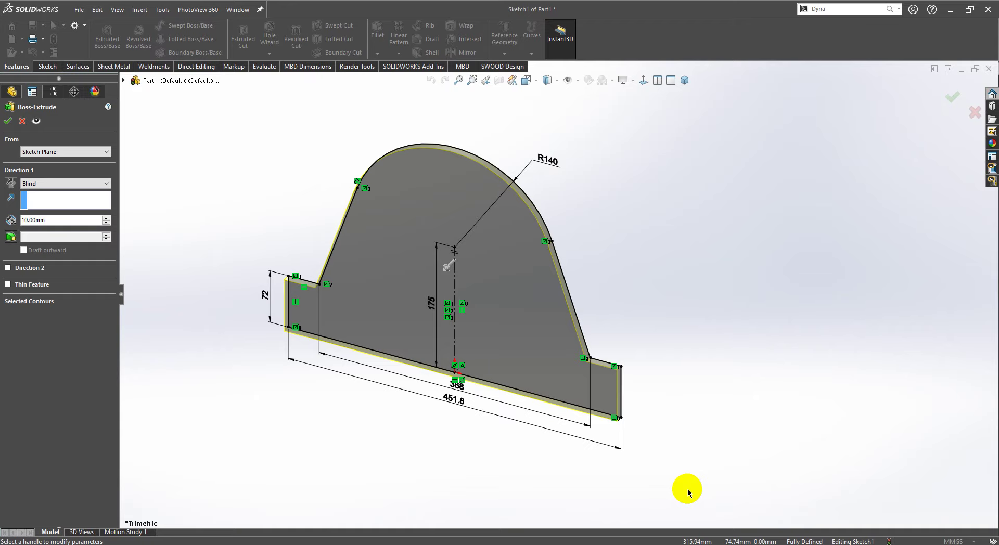
Step: Extrude the profile Mid Plane to a 150 mm depth, creating Boss-Extrude1
left_click_drag(447, 266, 422, 292)
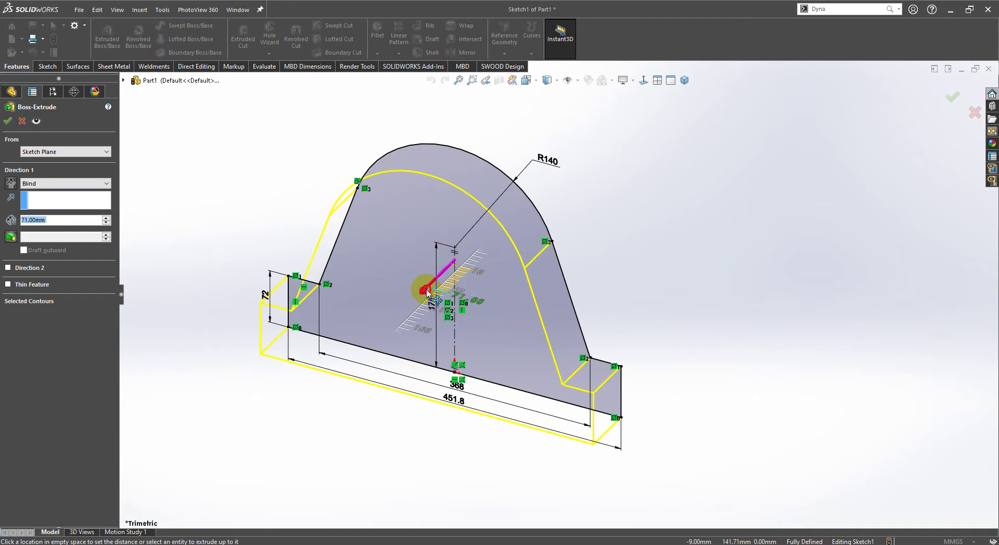
middle_click_drag(507, 279, 447, 219)
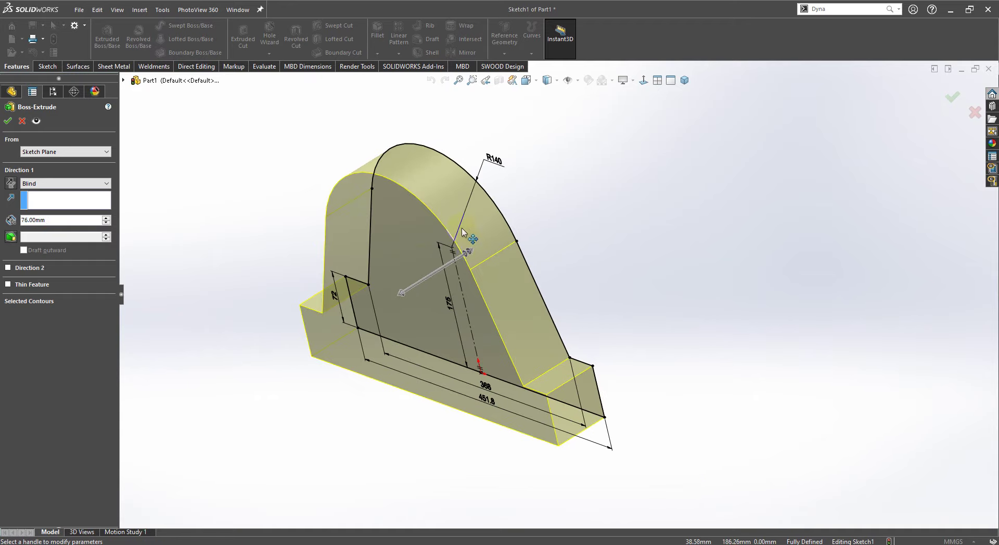
left_click(685, 261)
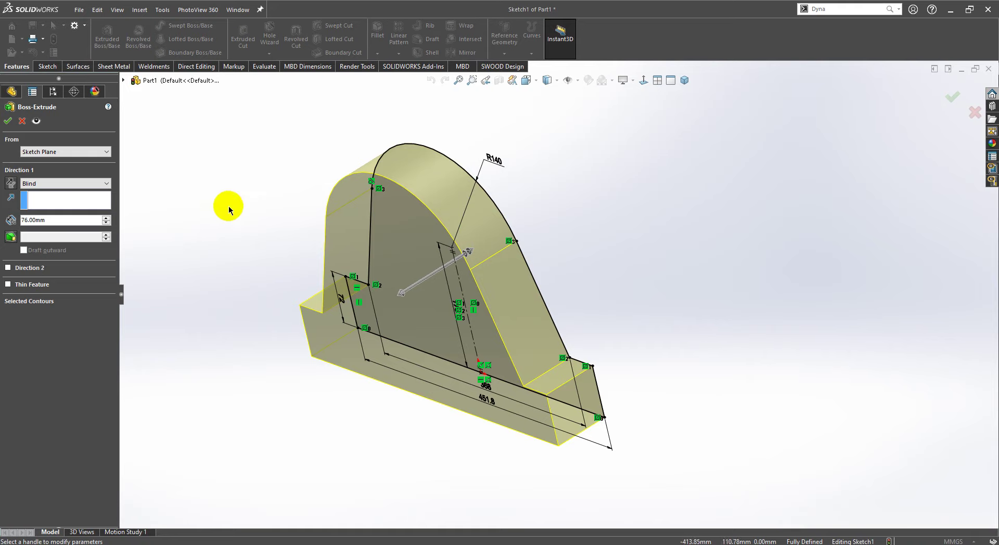
left_click(69, 187)
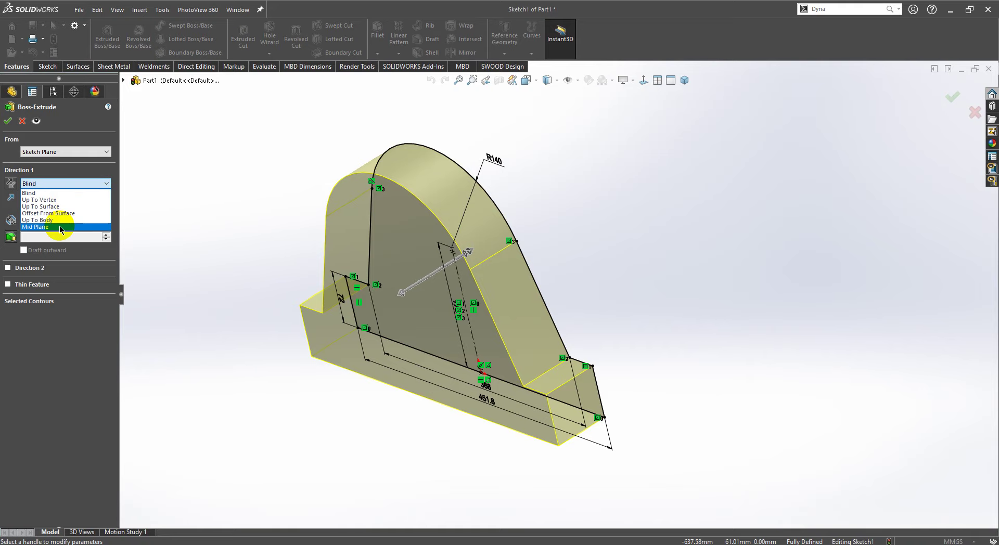
left_click(61, 228)
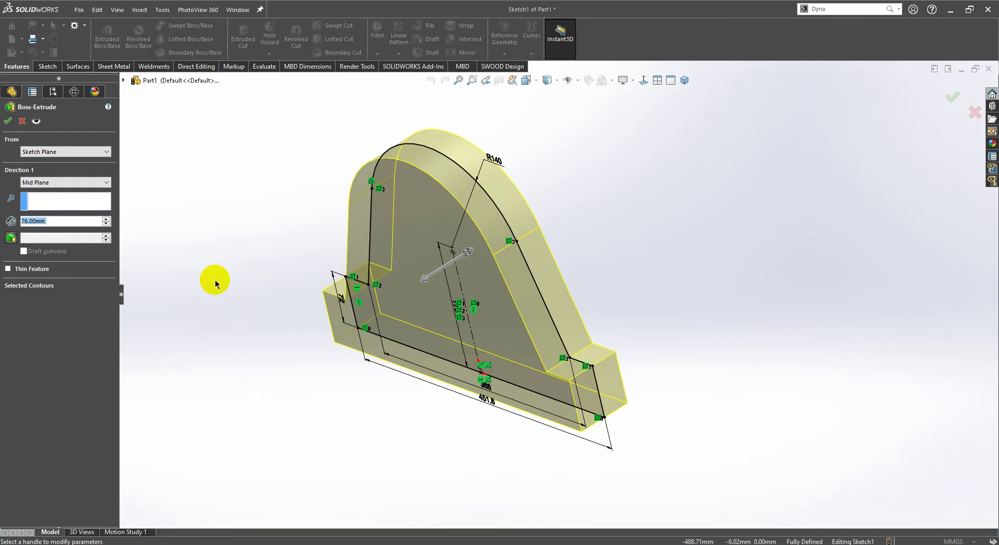
left_click(65, 228)
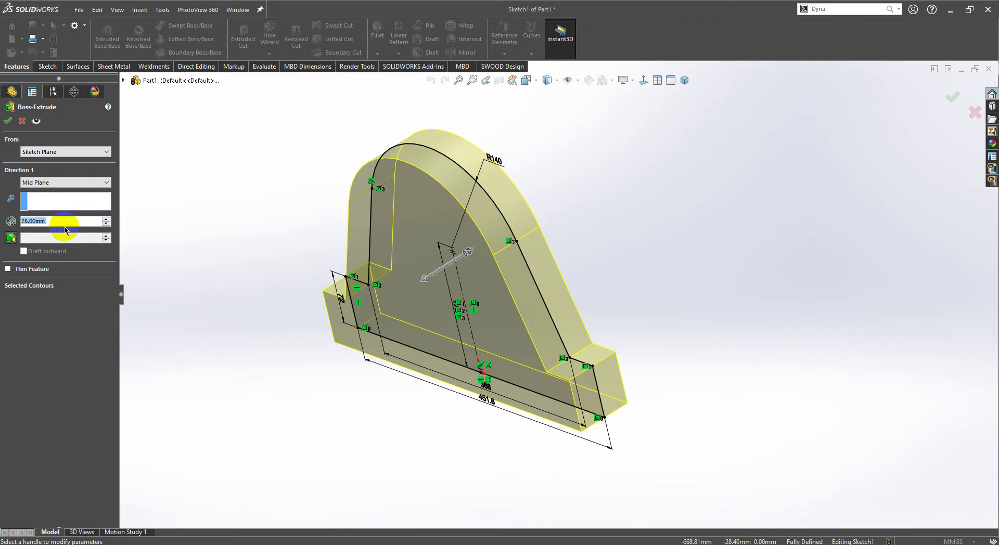
type("150")
key("Return")
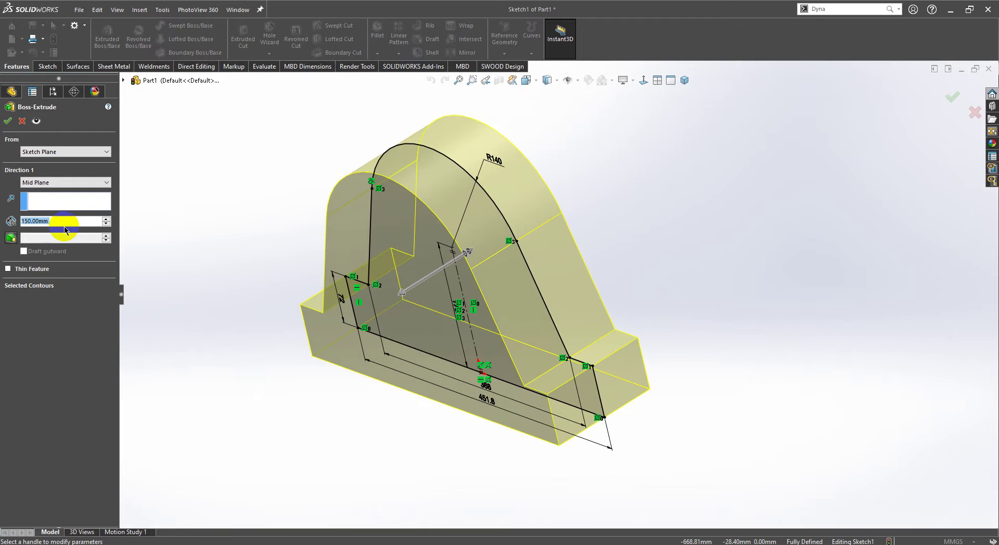
left_click(8, 124)
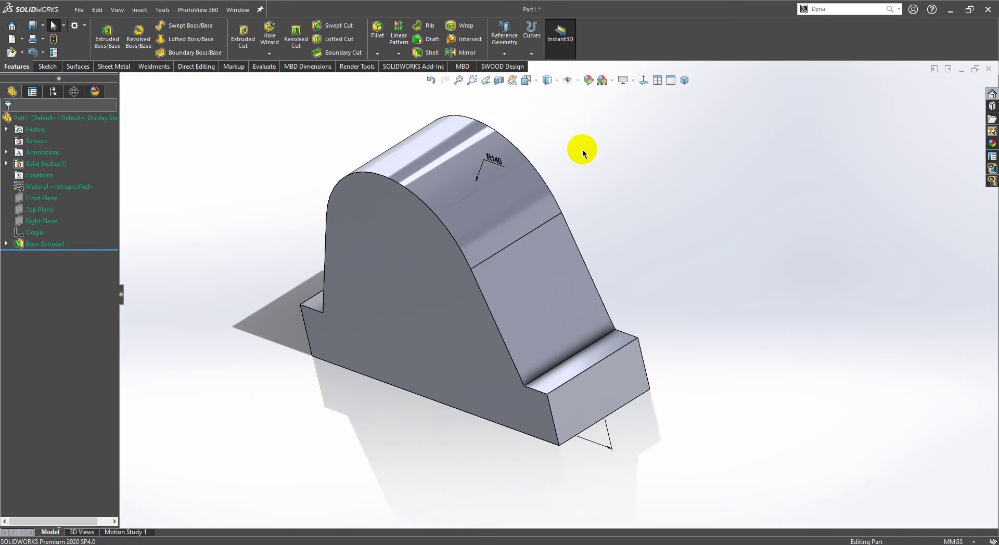
Step: Reopen Boss-Extrude1 to review its end condition, then close it, keeping the solid
left_click(57, 240)
left_click(62, 210)
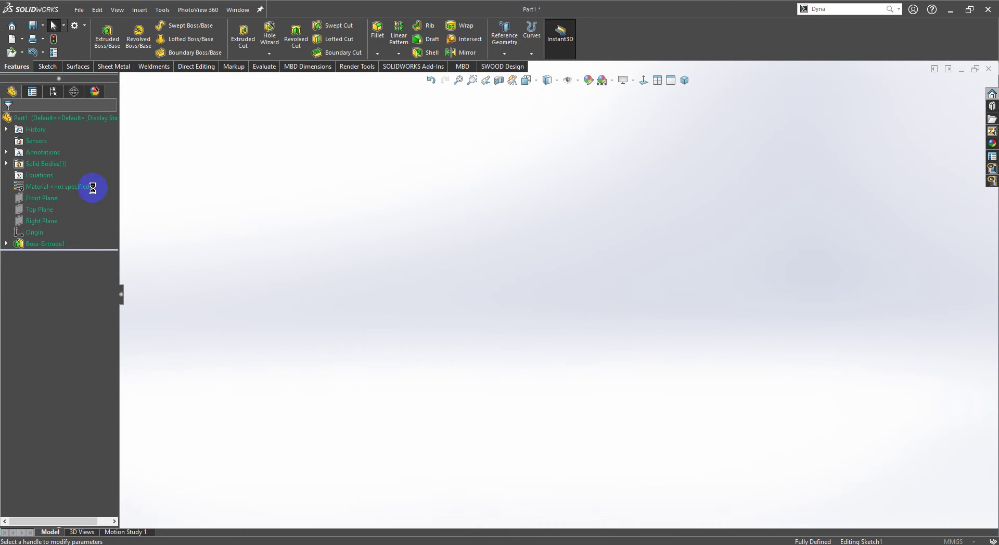
left_click(65, 182)
left_click(52, 191)
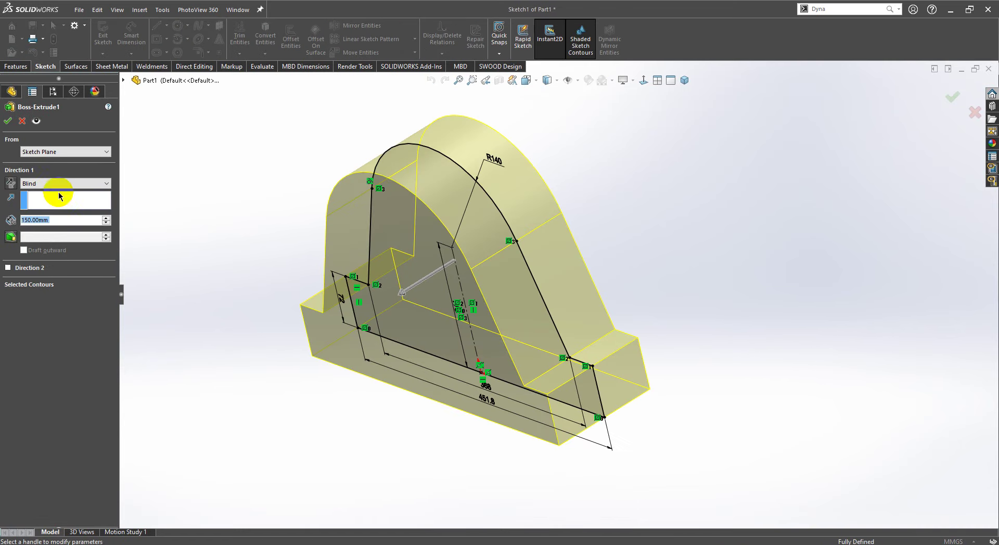
left_click(7, 120)
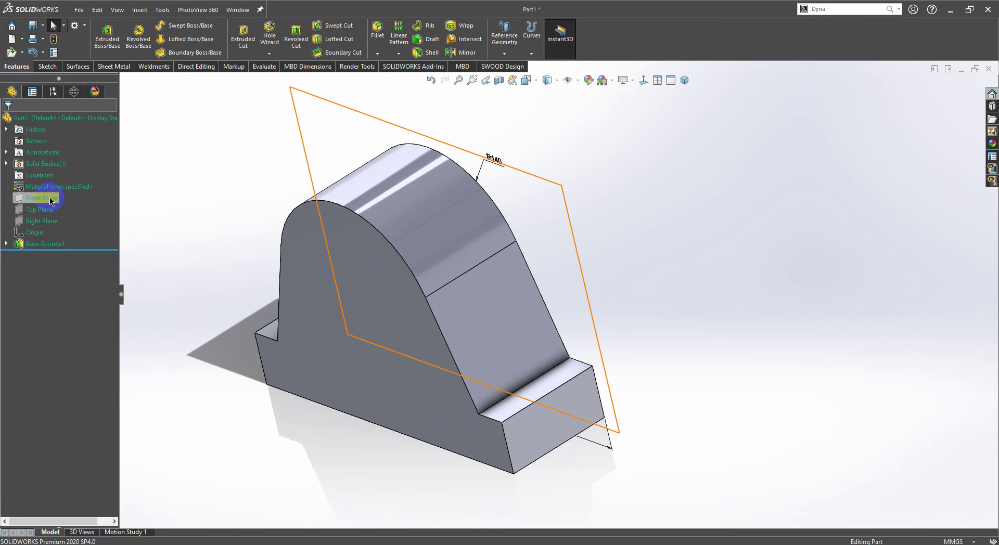
Step: Start a new sketch on the Front Plane and minimize the Acrobat drawing
left_click(46, 198)
left_click(65, 183)
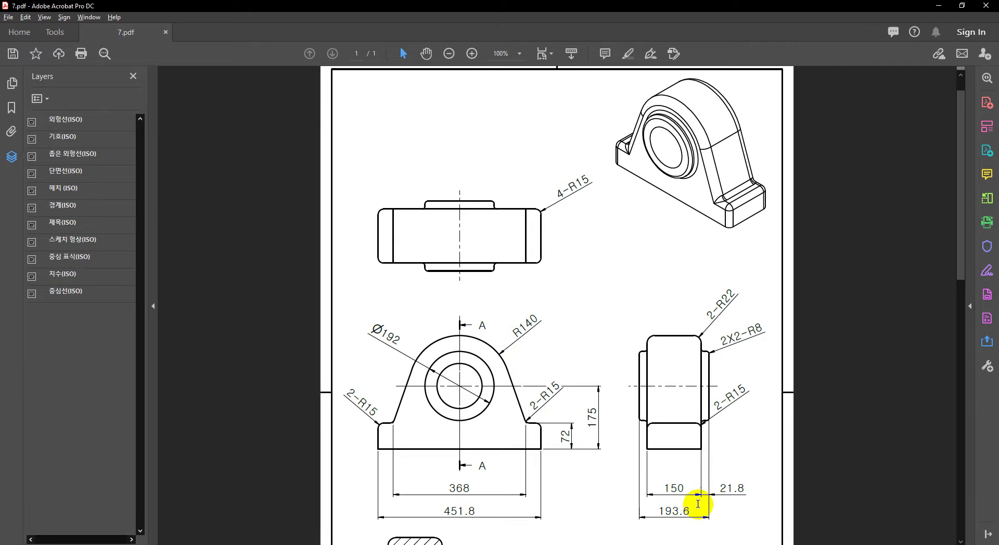
left_click(929, 49)
left_click(939, 6)
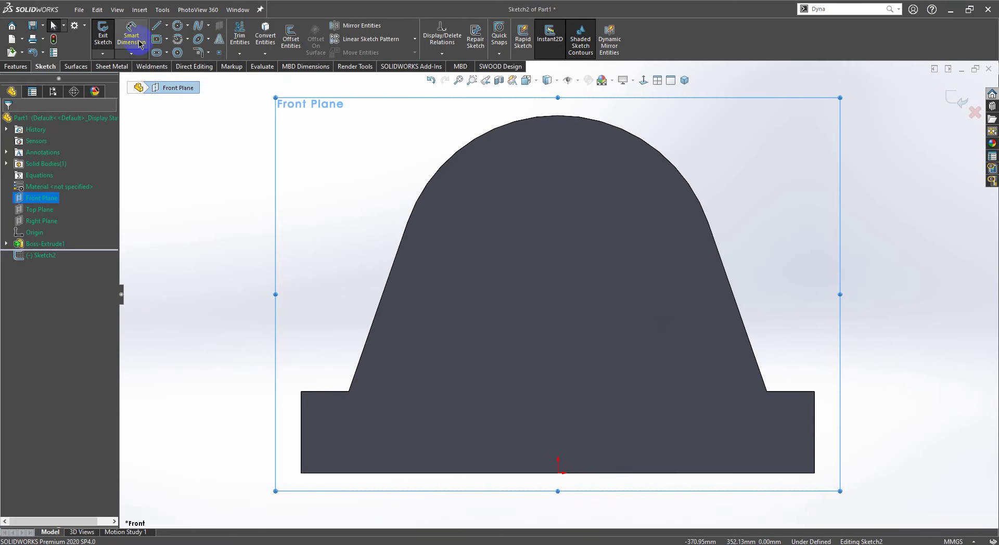
Step: Draw a Ø192 circle centred on the top arc and start a 150 mm boss extrusion of it
left_click(177, 25)
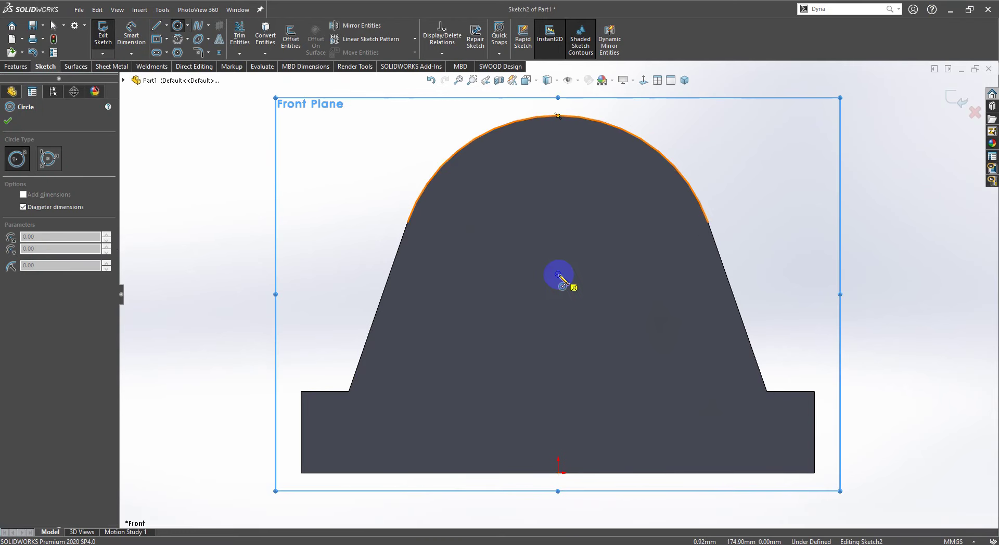
left_click(558, 274)
type("192")
key("Return")
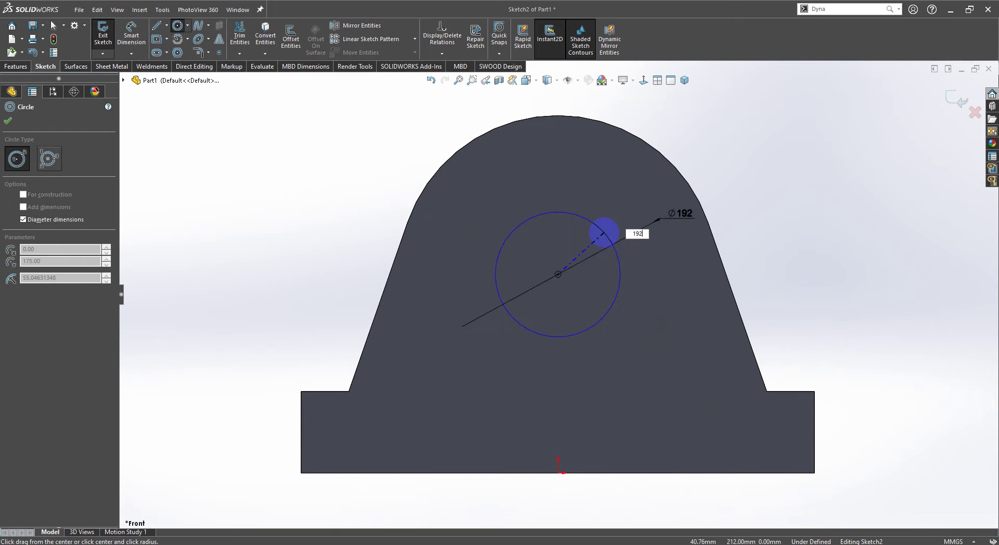
left_click(16, 66)
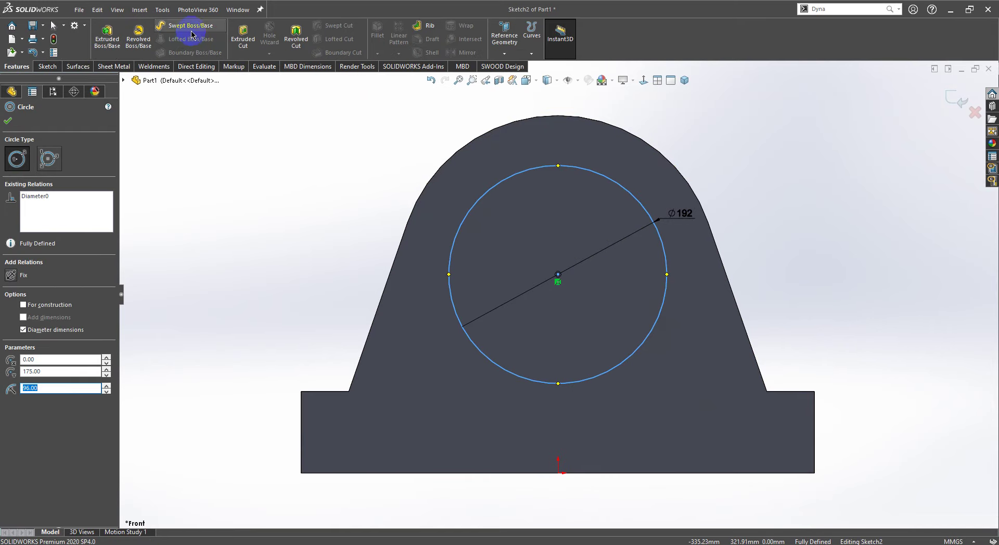
left_click(107, 36)
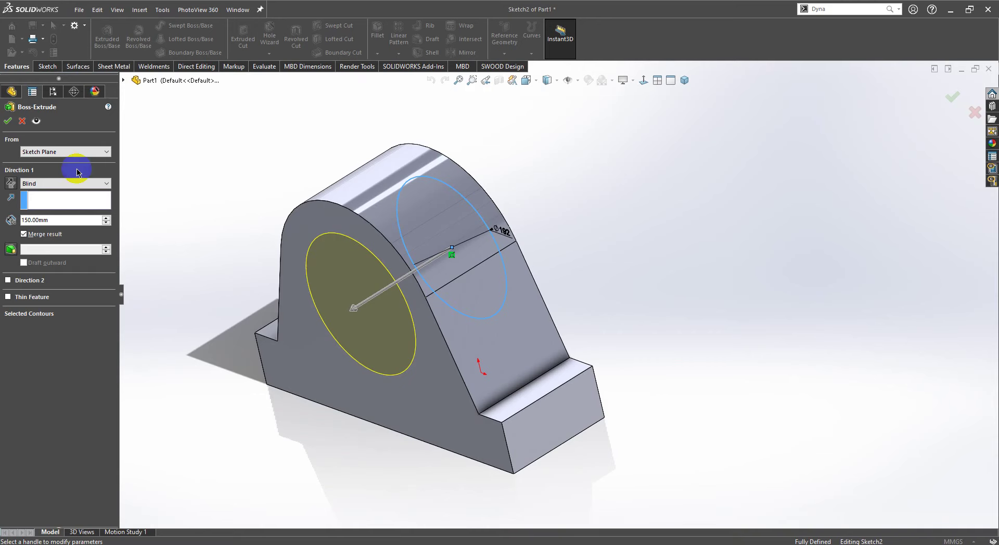
Step: Try a 193.6 mm extrusion depth, check its direction, then cancel the extrusion
left_click(53, 218)
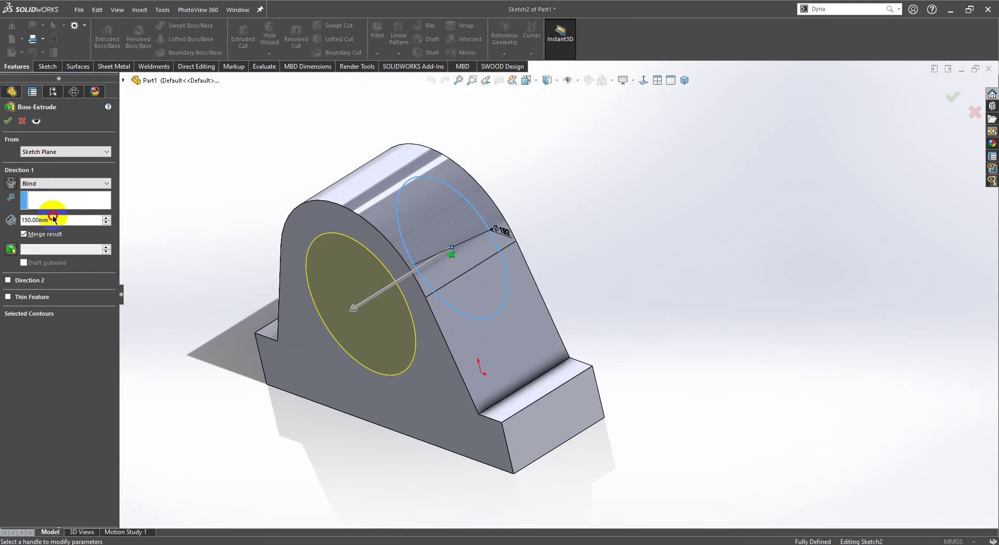
double_click(53, 218)
type("193.6")
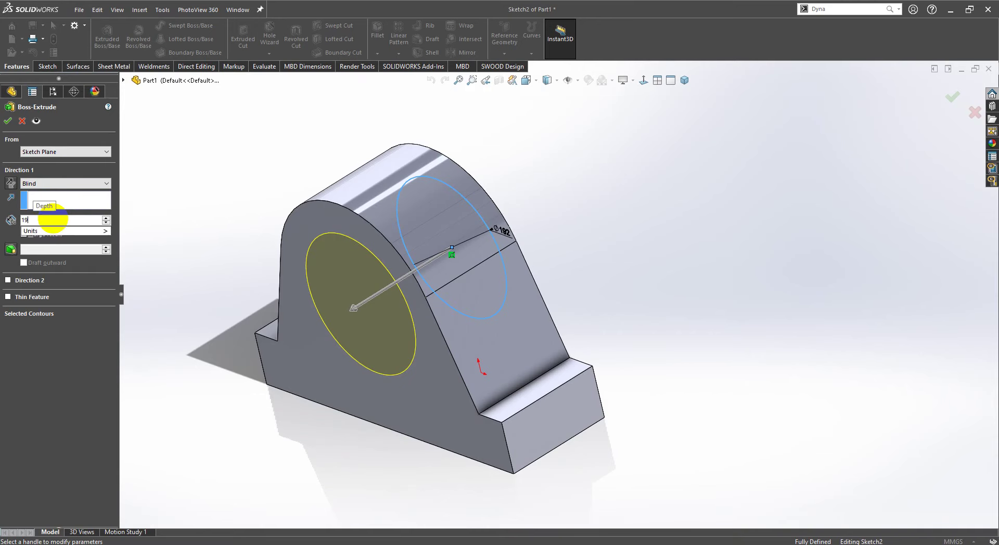
key("Return")
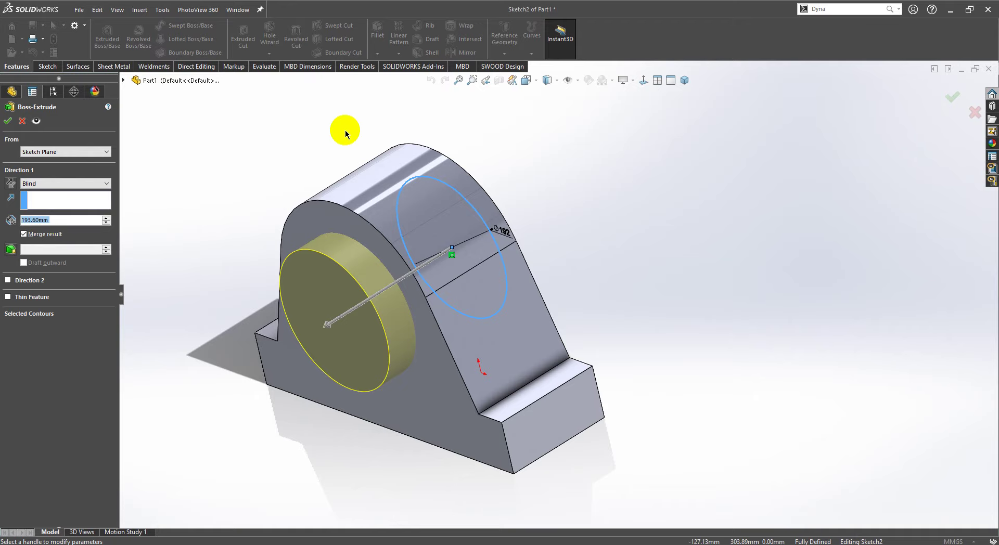
middle_click_drag(558, 169, 536, 197)
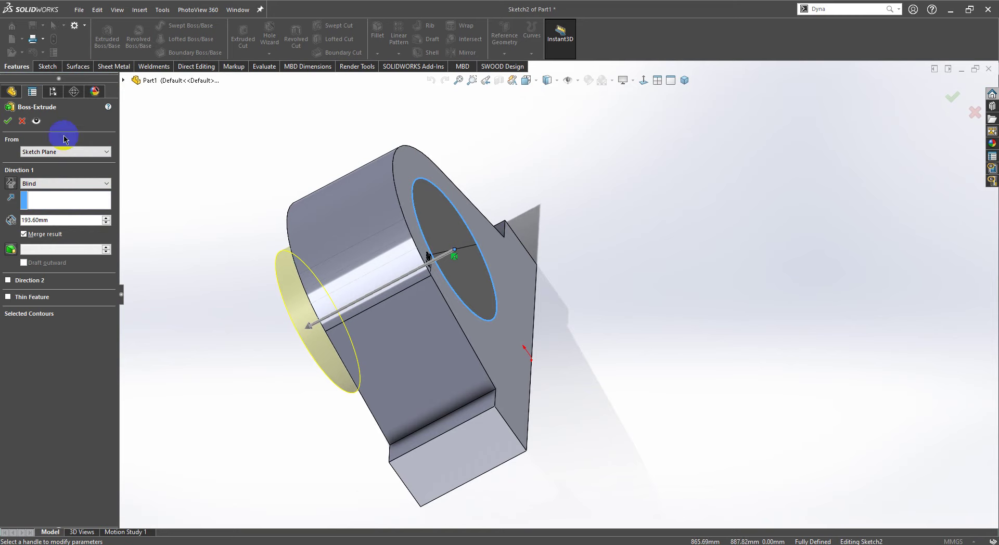
left_click(22, 120)
Step: Start a new boss extrusion using the Ø192 circle as the profile
left_click(322, 221)
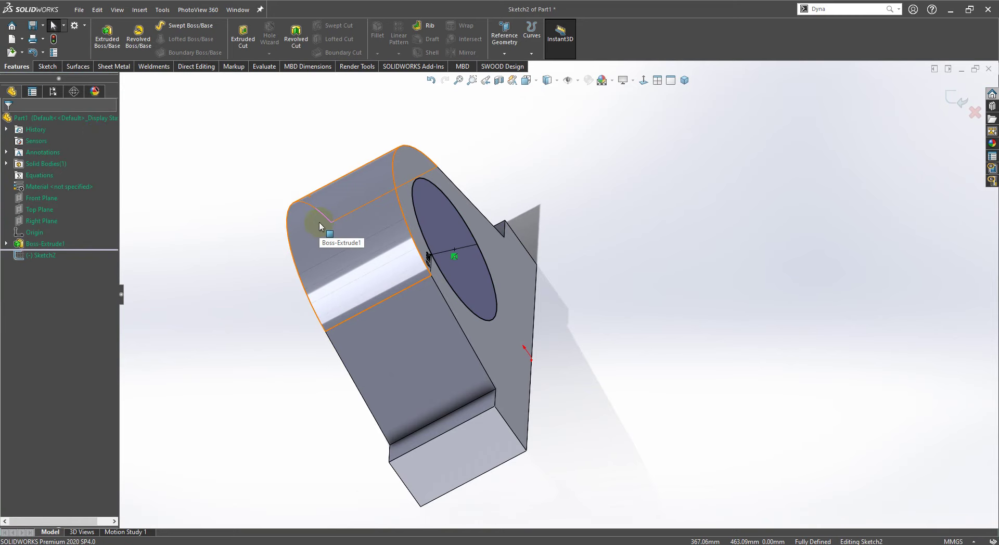
key("ctrl+8")
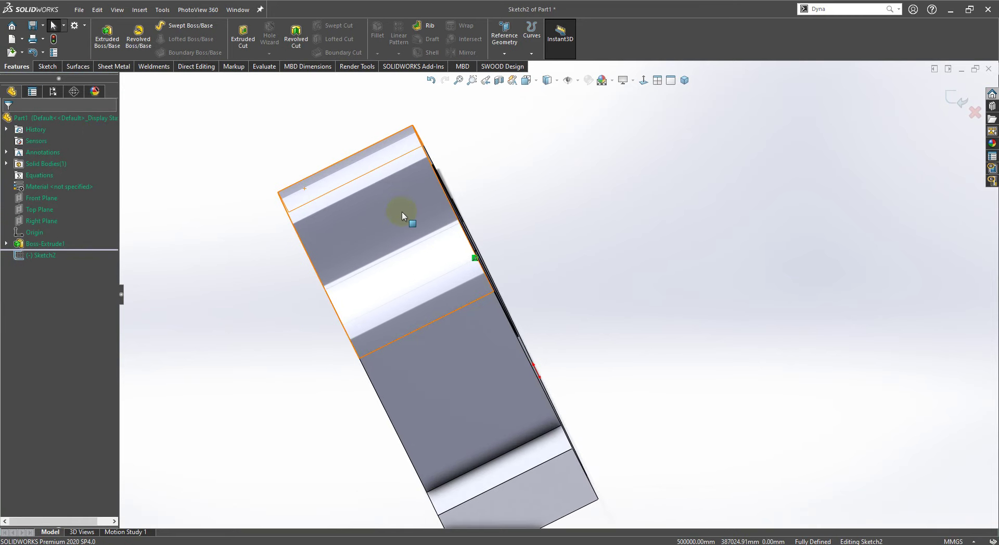
key("ctrl+shift+z")
left_click(119, 47)
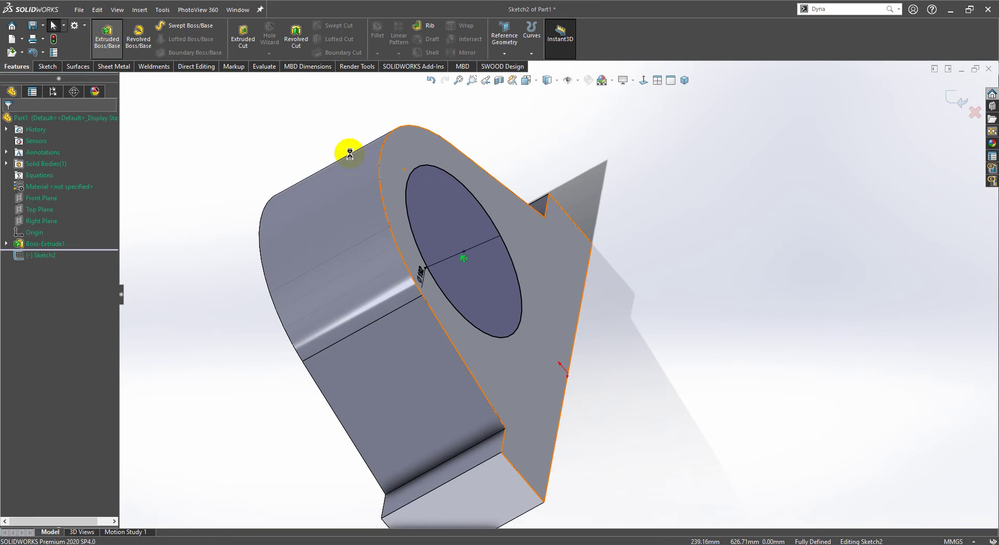
left_click(435, 167)
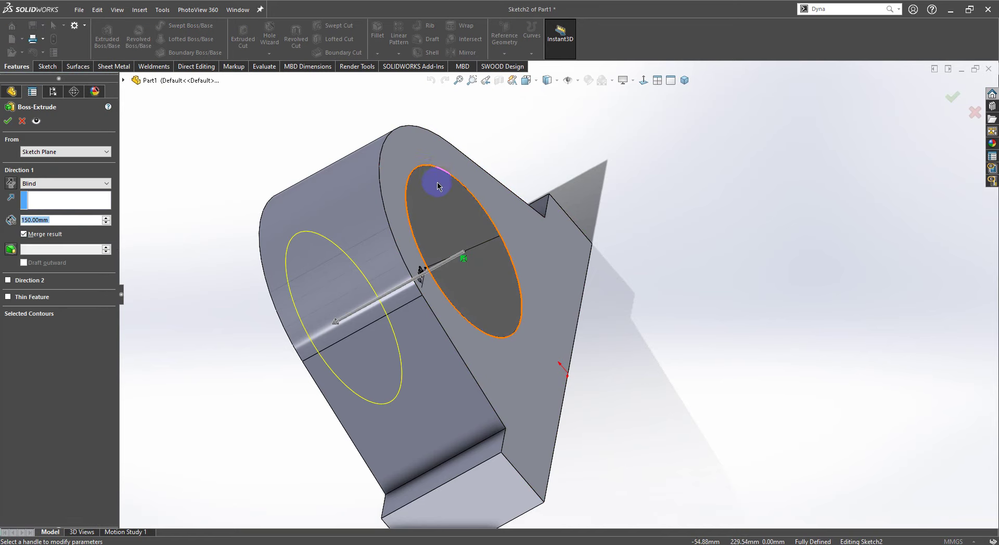
left_click(94, 223)
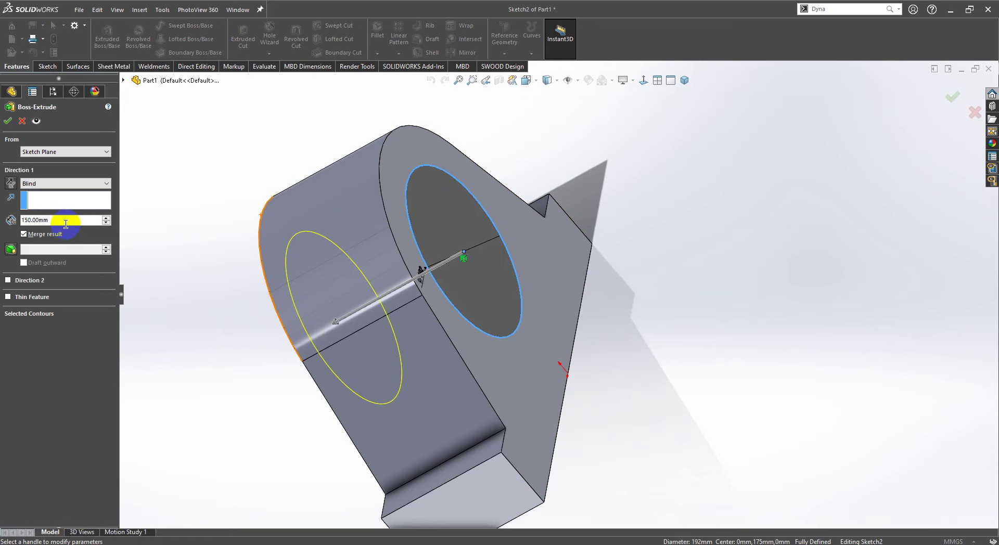
Step: Set the first-direction depth to 150+21.8, giving 171.80 mm
middle_click_drag(203, 310, 284, 245)
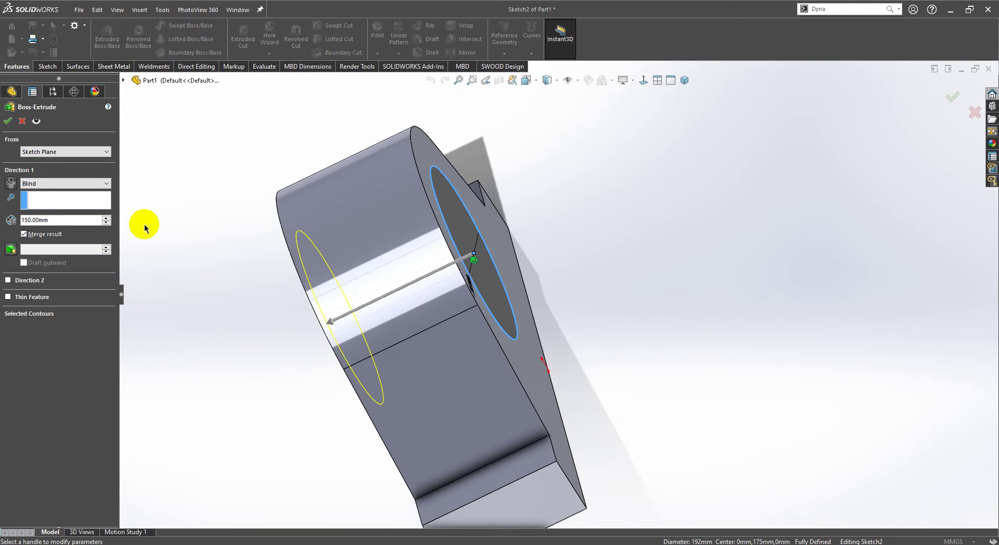
left_click(72, 221)
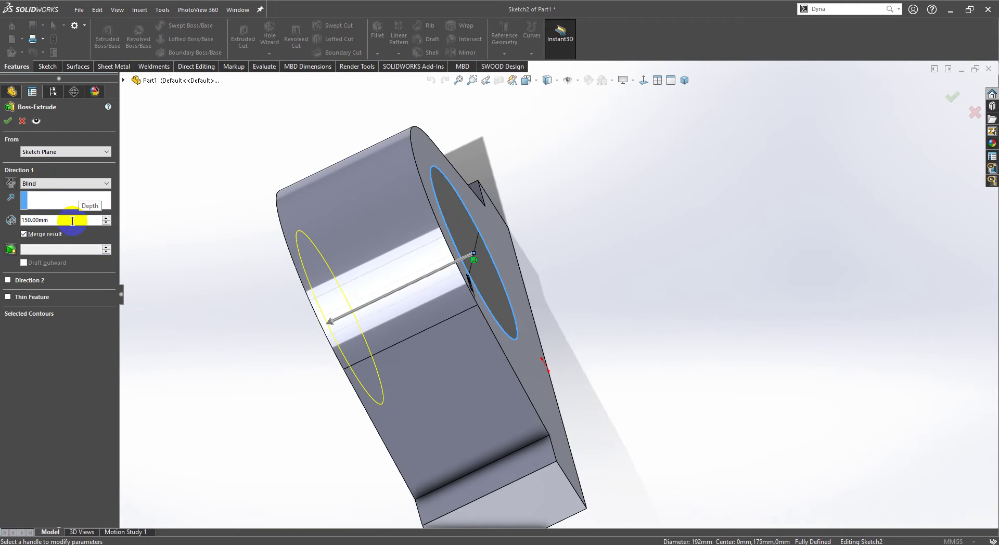
double_click(58, 222)
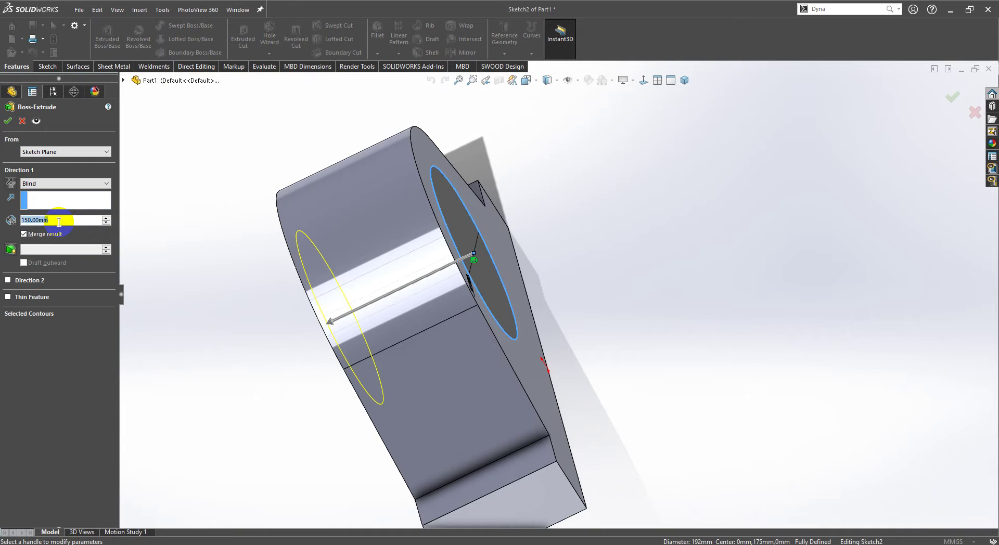
type("150+2.")
type("8")
key("BackSpace")
key("BackSpace")
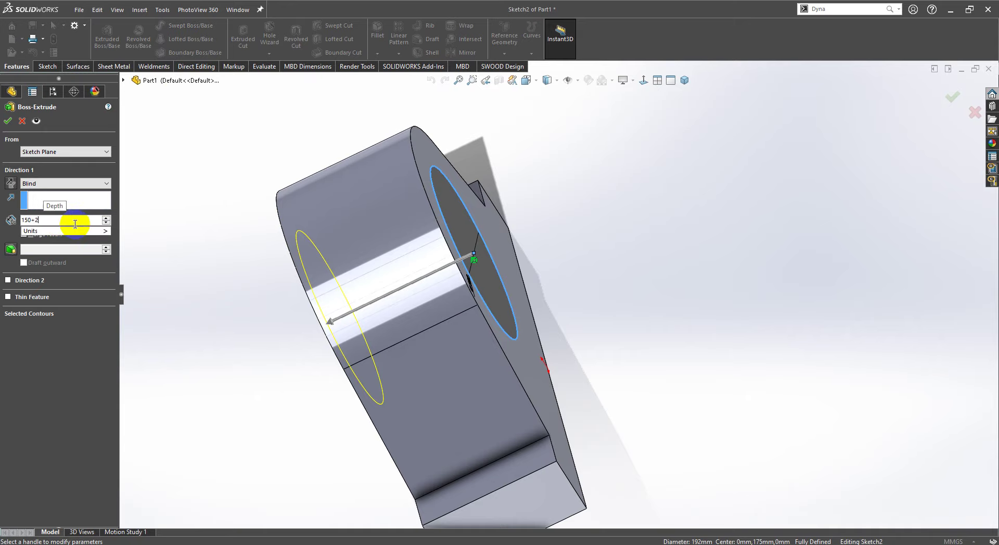
key("alt+Tab")
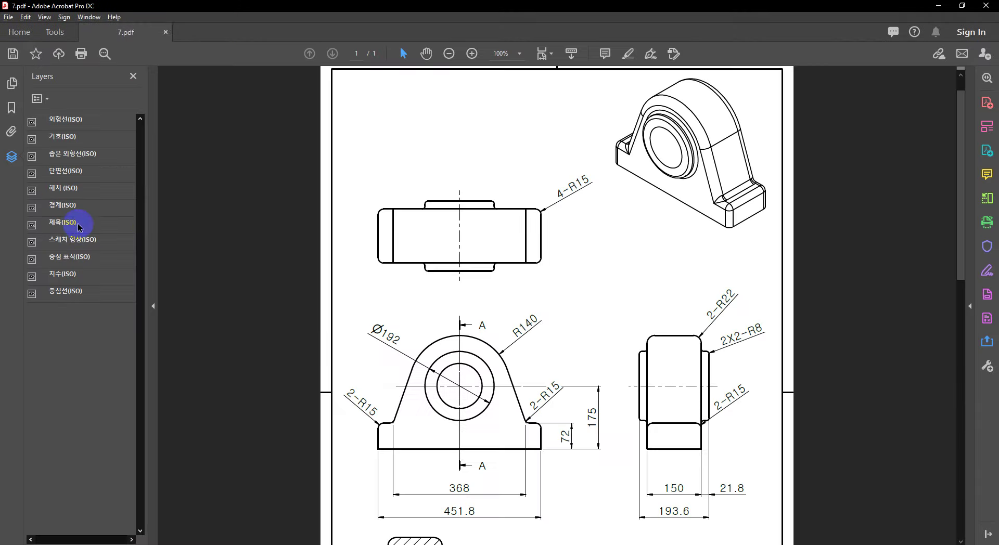
key("alt+Tab")
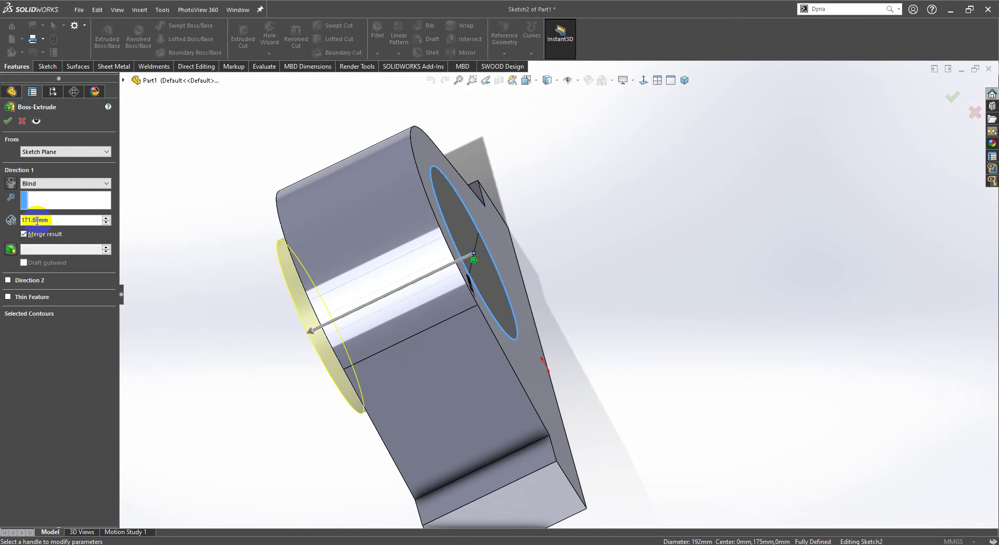
Step: Add a 21.8 mm second direction and create the two-way Ø192 boss, Boss-Extrude2
left_click(9, 281)
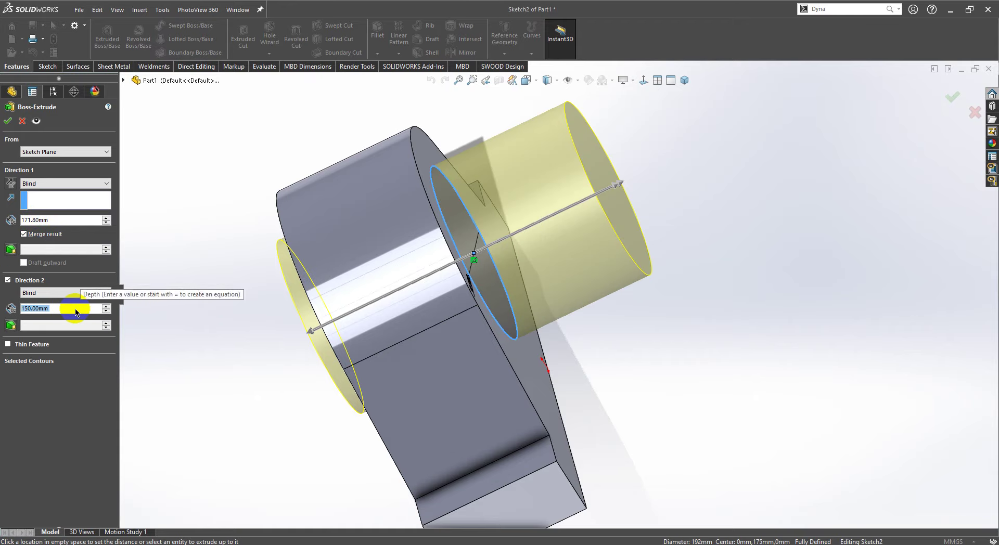
type("21.8")
key("Return")
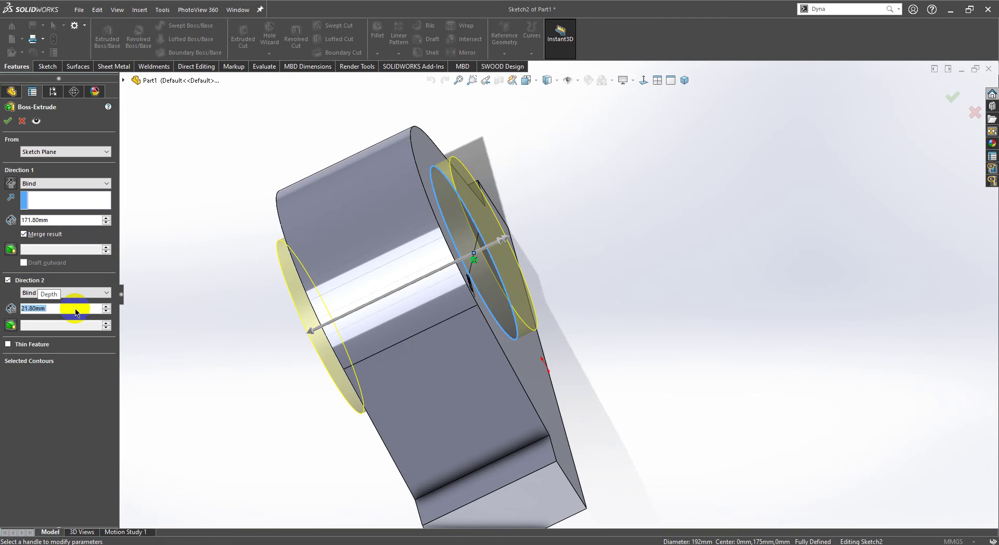
mouse_move(672, 279)
middle_mouse_down()
mouse_move(725, 283)
mouse_move(646, 250)
middle_mouse_up()
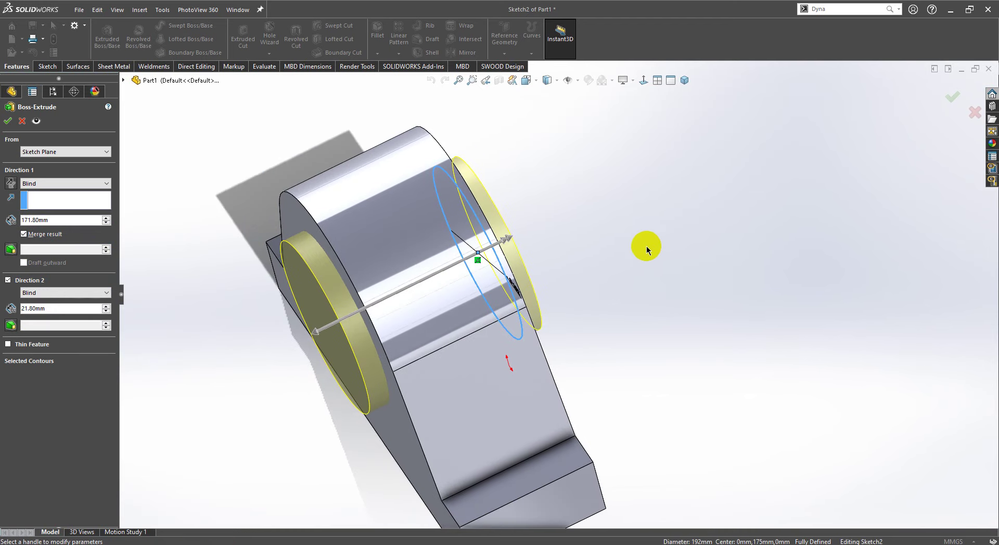
left_click(7, 121)
mouse_move(768, 233)
middle_mouse_down()
mouse_move(736, 321)
mouse_move(713, 230)
mouse_move(748, 286)
mouse_move(201, 227)
middle_mouse_up()
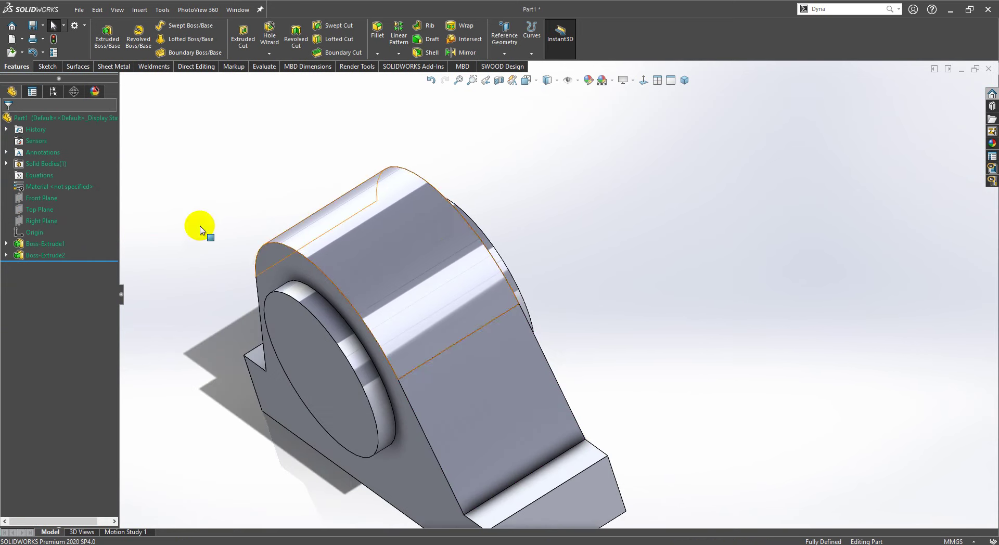
Step: Display Boss-Extrude2's 171.8 and 21.8 depth dimensions and compare them with the 7.pdf drawing
left_click(96, 270)
left_click(55, 255)
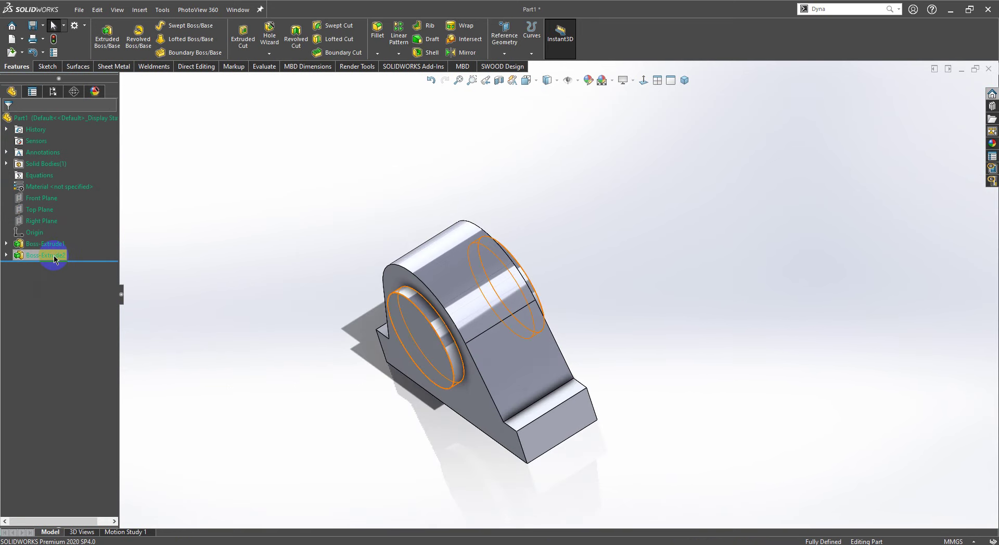
mouse_move(289, 364)
middle_mouse_down()
mouse_move(298, 411)
mouse_move(522, 370)
middle_mouse_up()
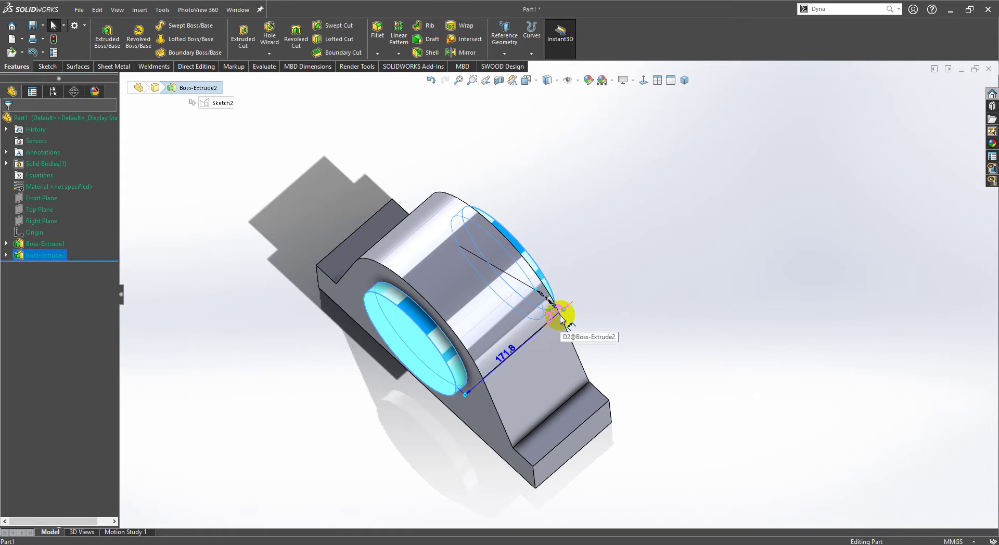
key("alt+Tab")
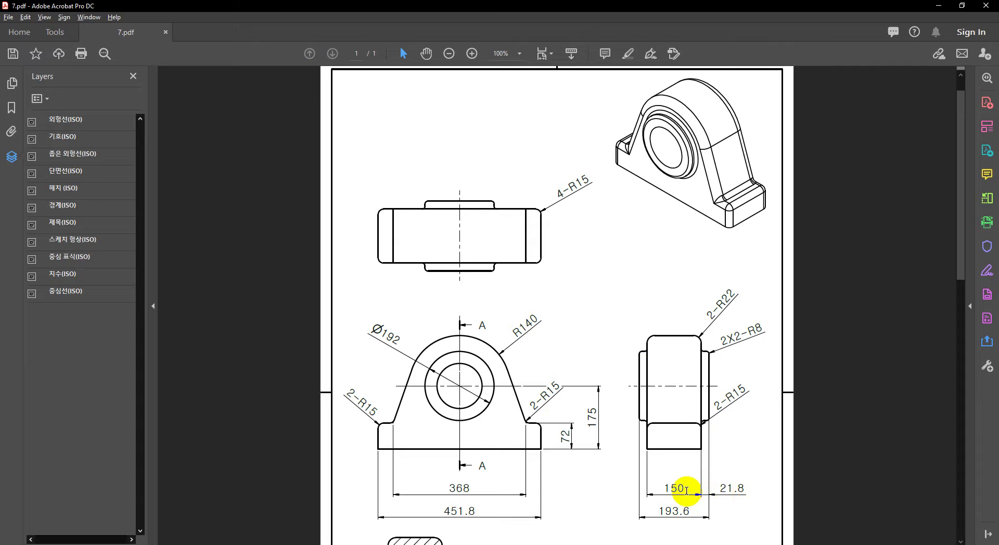
left_click(939, 6)
left_click(664, 241)
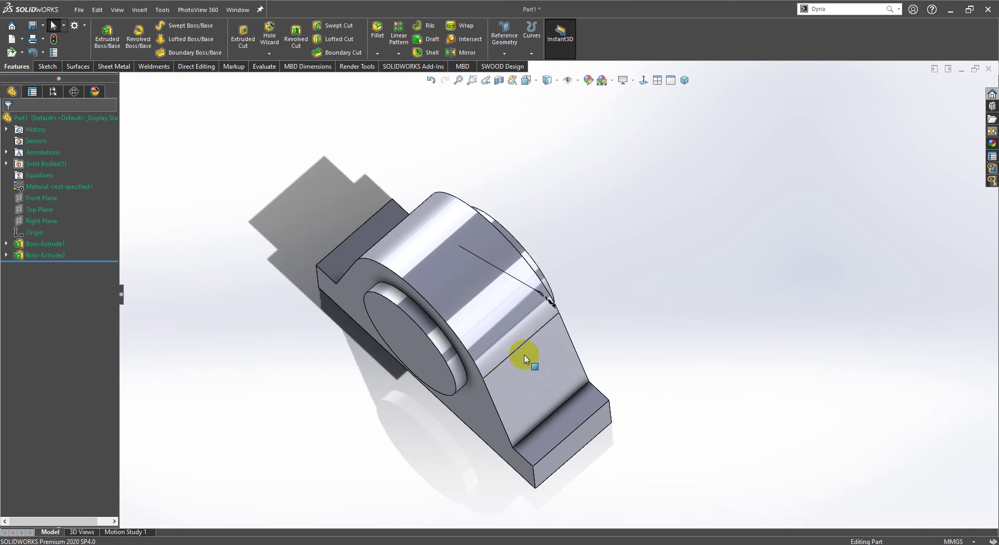
left_click(51, 258)
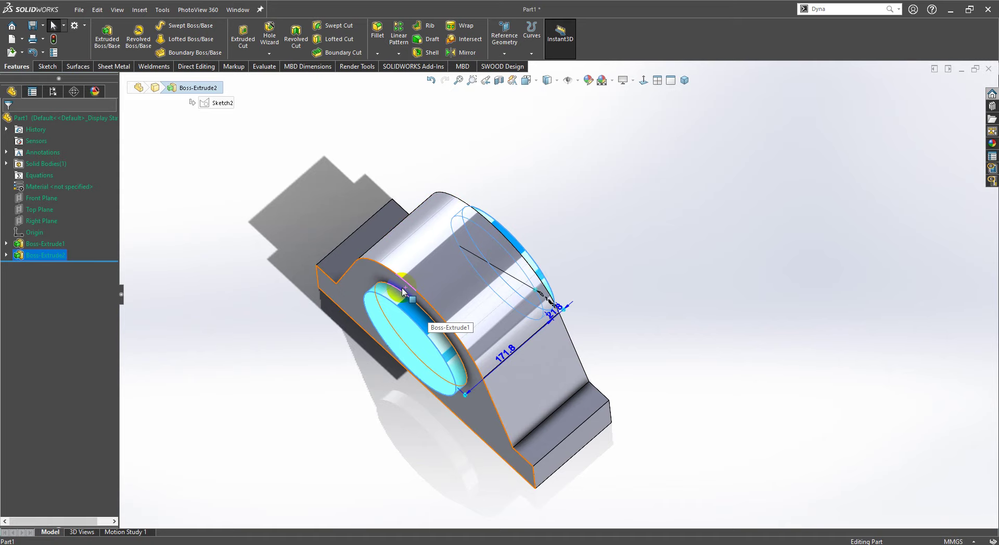
left_click(283, 347)
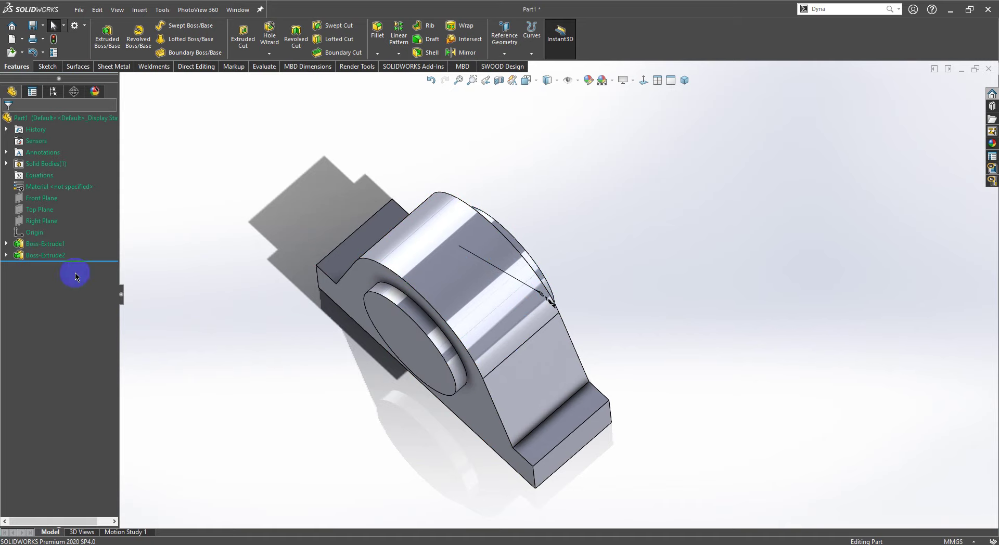
left_click(46, 255)
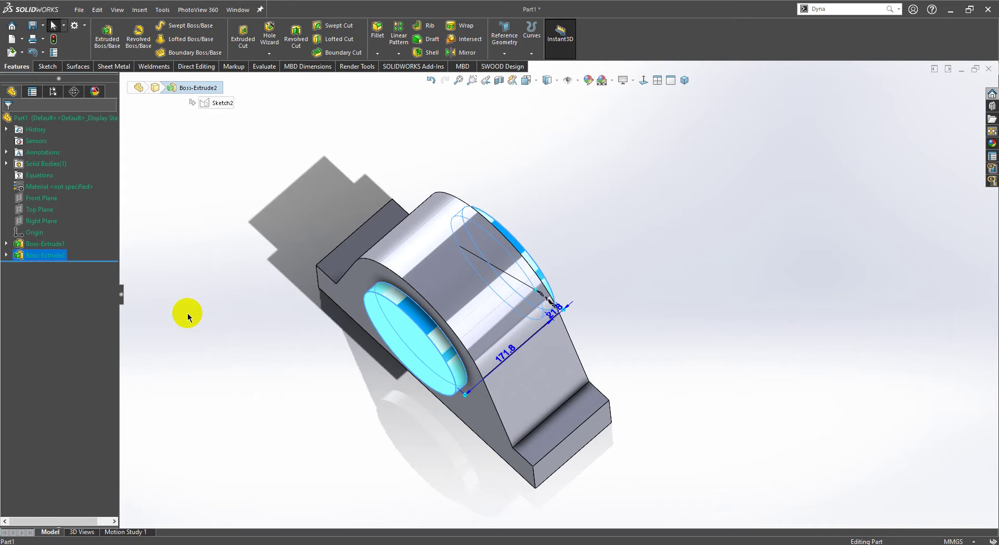
key("alt+Tab")
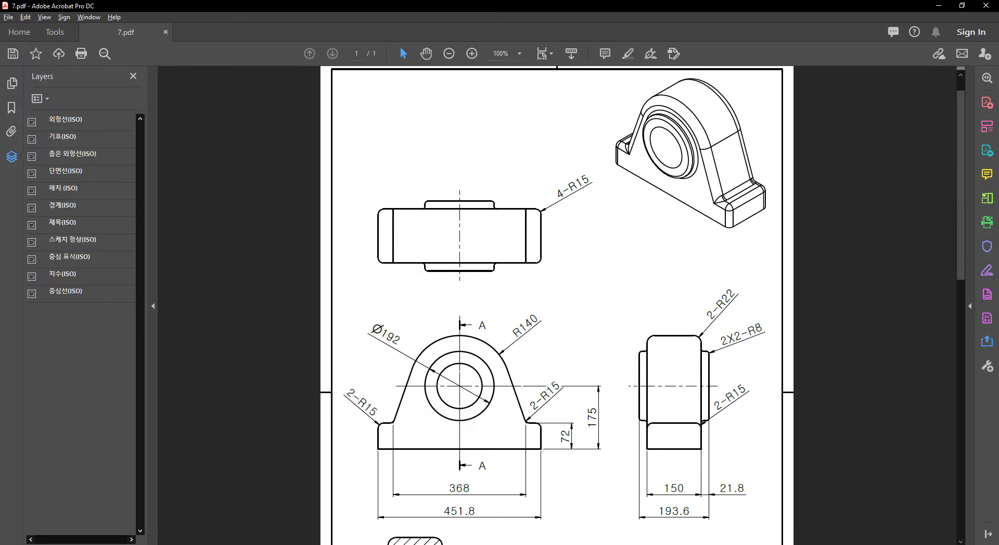
left_click(940, 11)
left_click(90, 259)
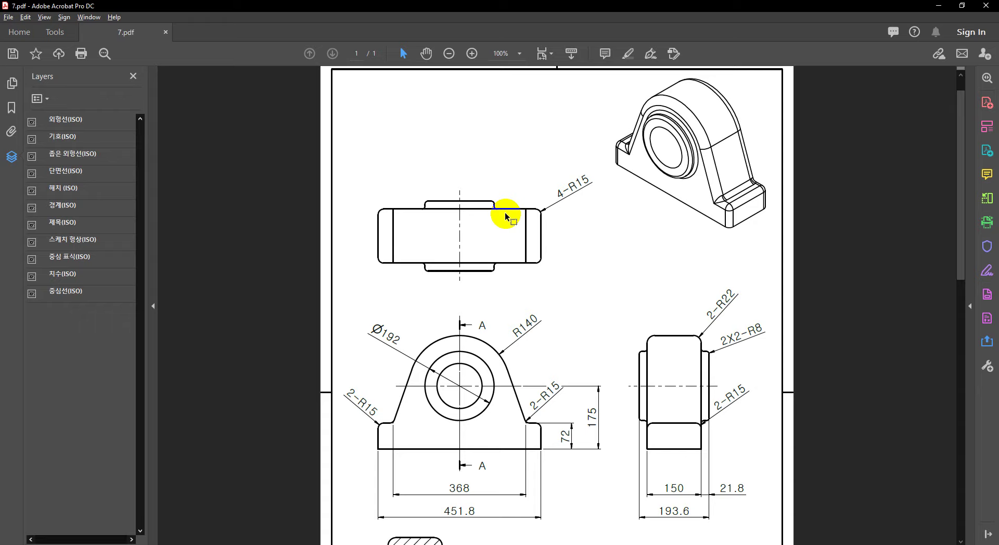
left_click(939, 6)
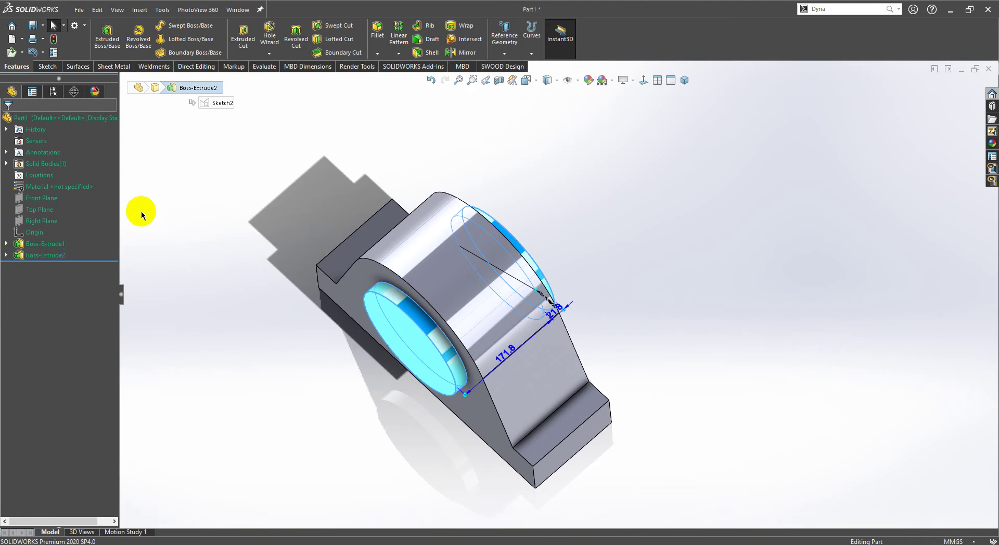
Step: Delete the Boss-Extrude2 feature
left_click(45, 255)
key("Delete")
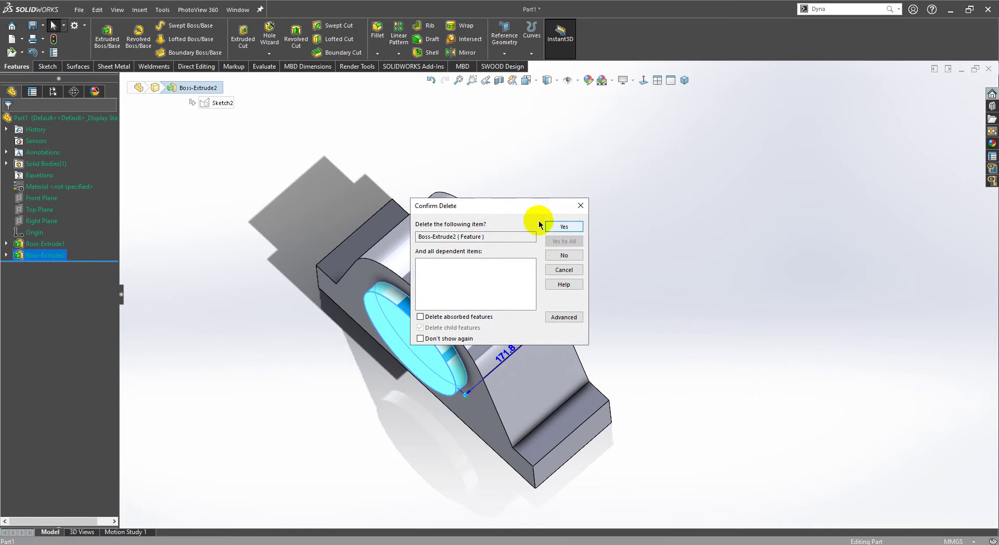
left_click(564, 226)
left_click(43, 254)
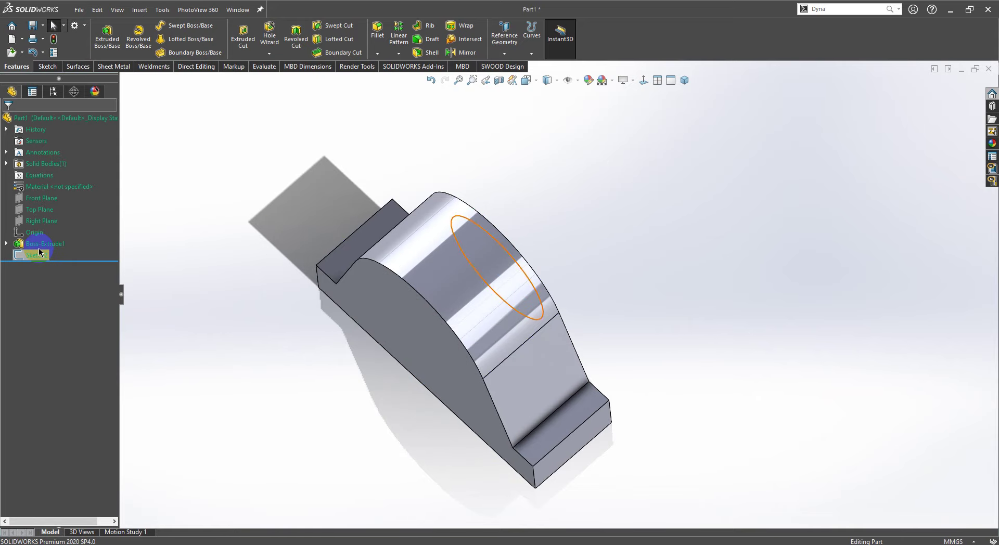
Step: Change Boss-Extrude1's end condition to Mid Plane
left_click(41, 244)
left_click(100, 221)
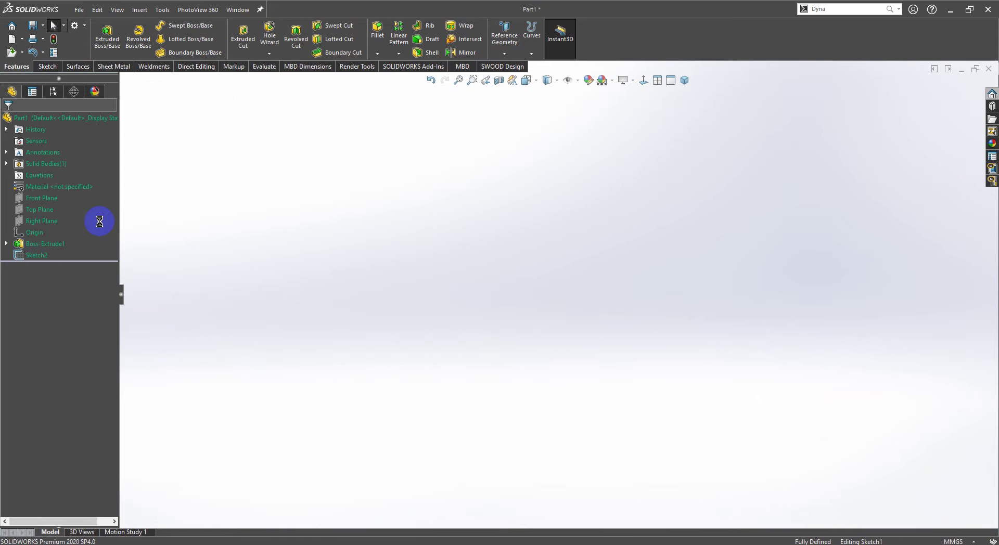
left_click(62, 185)
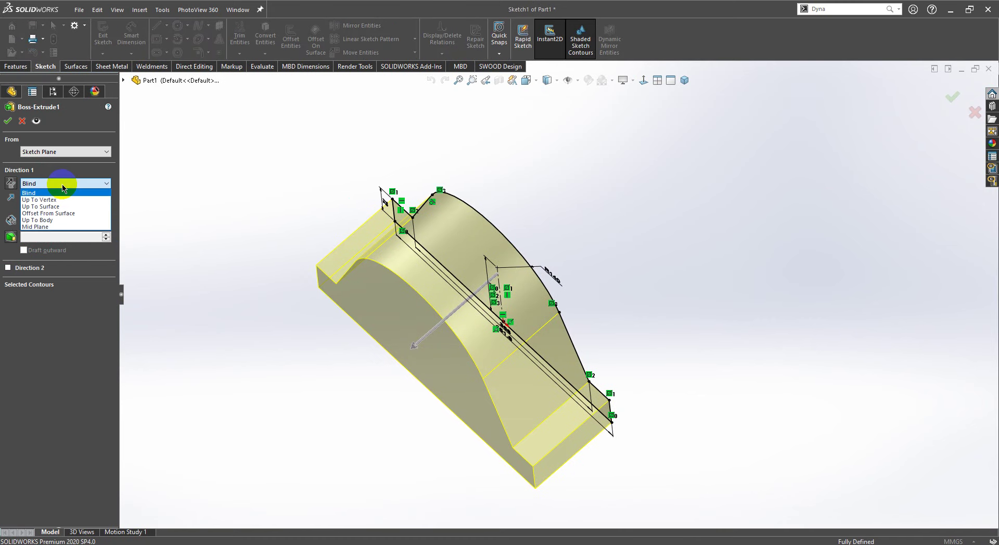
left_click(52, 226)
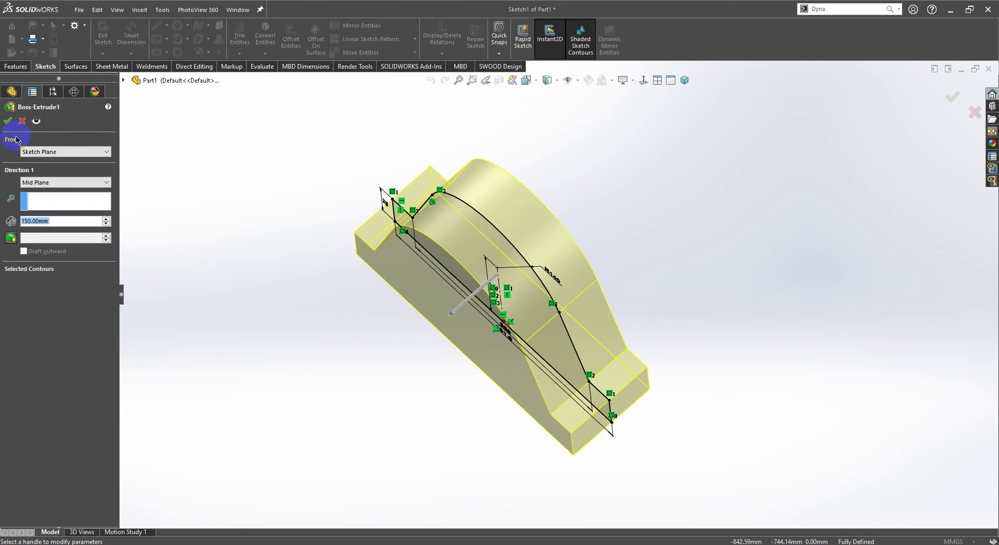
left_click(7, 120)
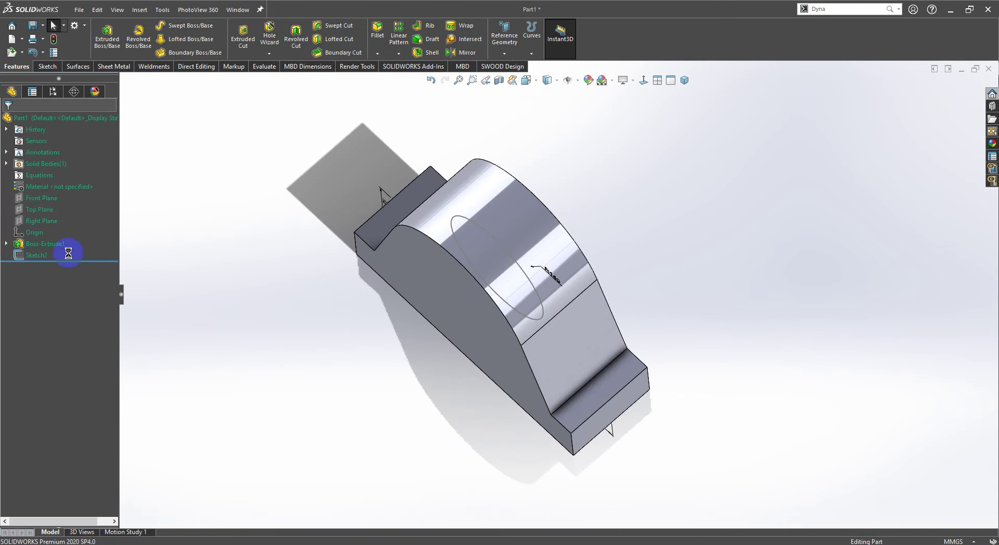
Step: Extrude Sketch2 mid-plane to 193.6 mm as Boss-Extrude3
left_click(68, 253)
left_click(108, 35)
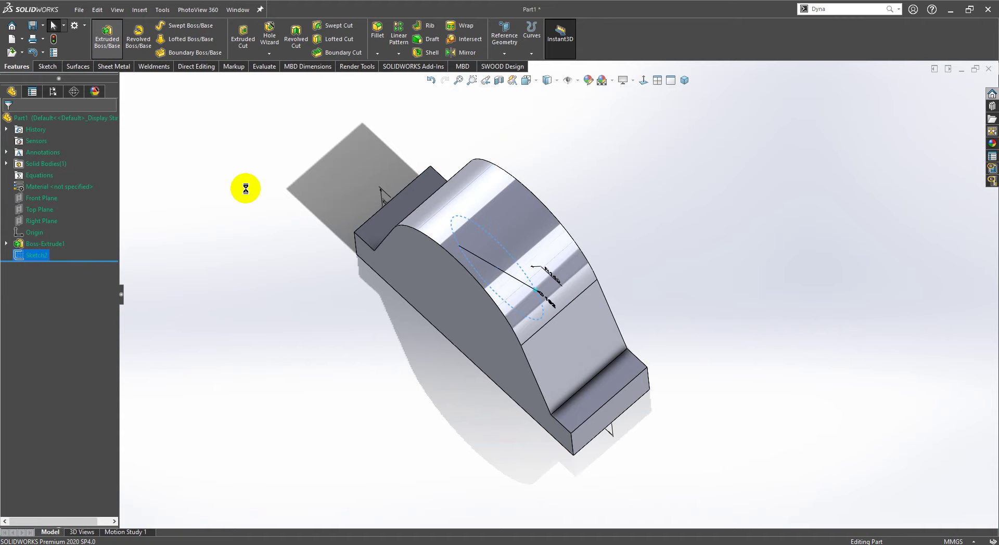
left_click(52, 183)
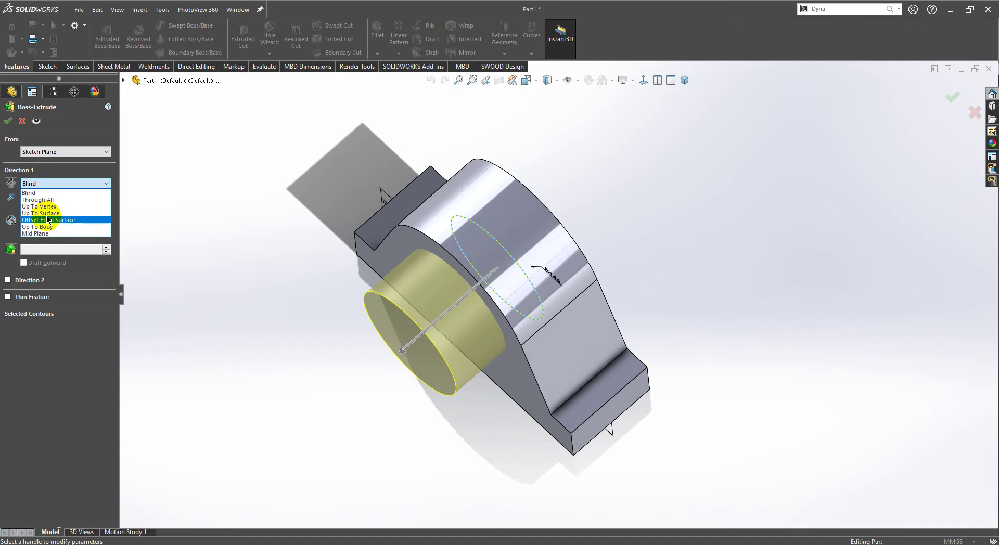
left_click(37, 234)
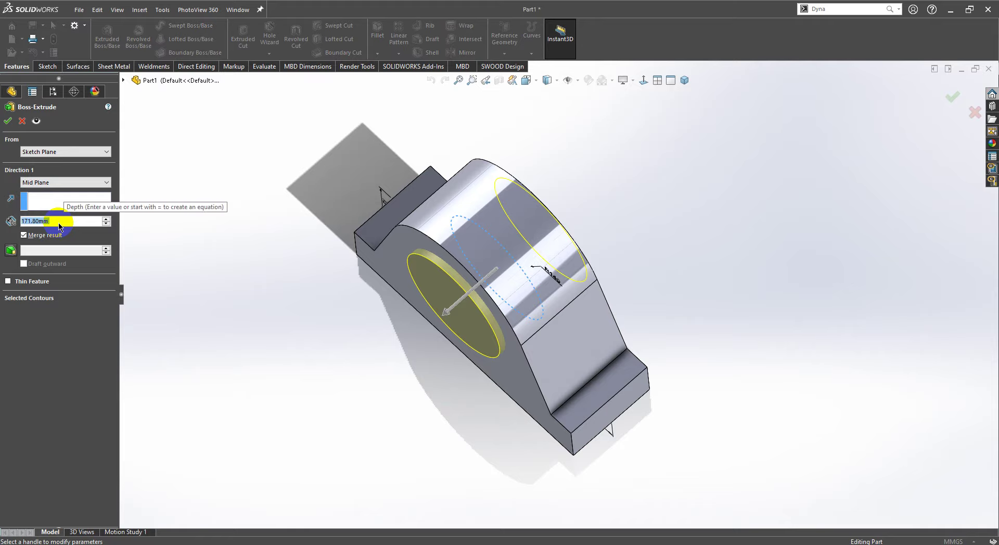
type("193.6")
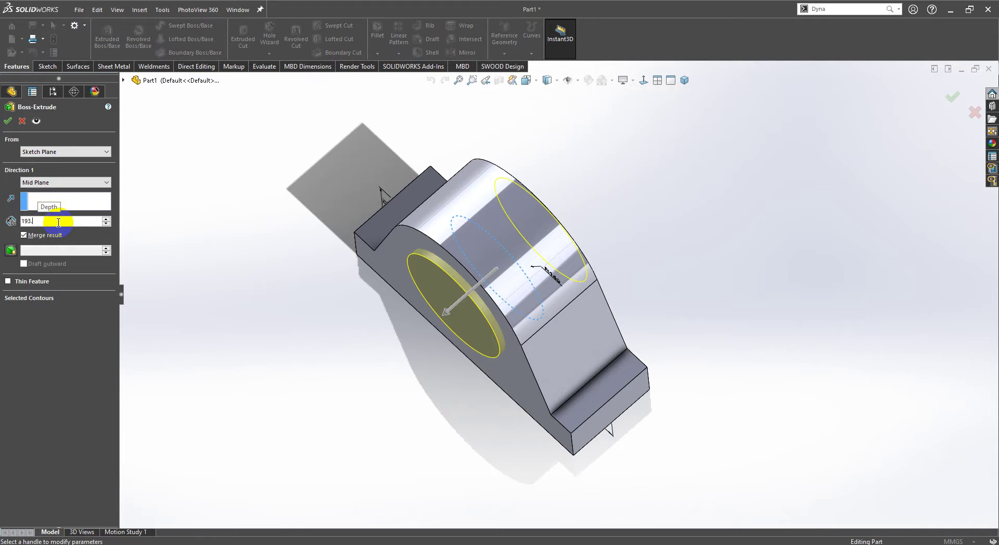
key("Return")
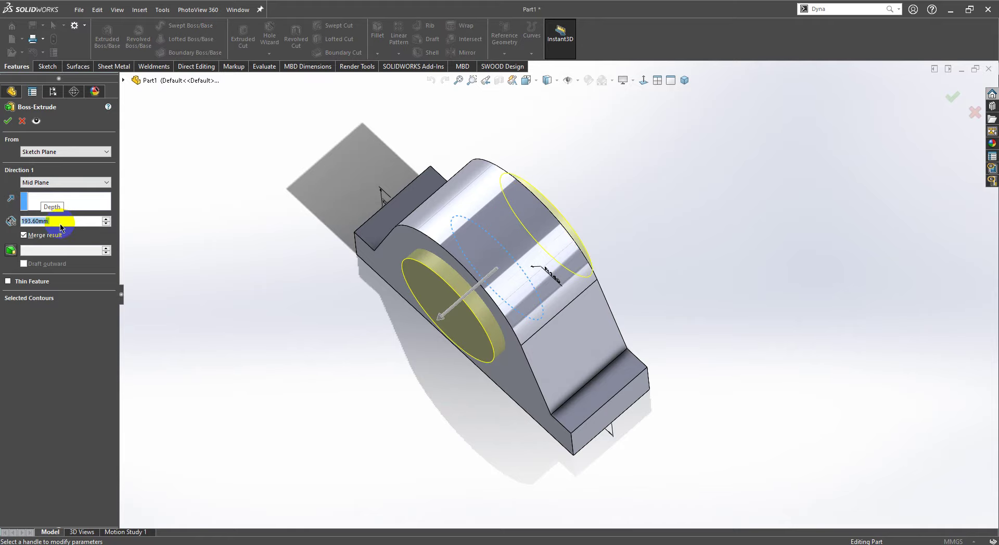
mouse_move(710, 214)
middle_mouse_down()
mouse_move(687, 223)
mouse_move(692, 257)
middle_mouse_up()
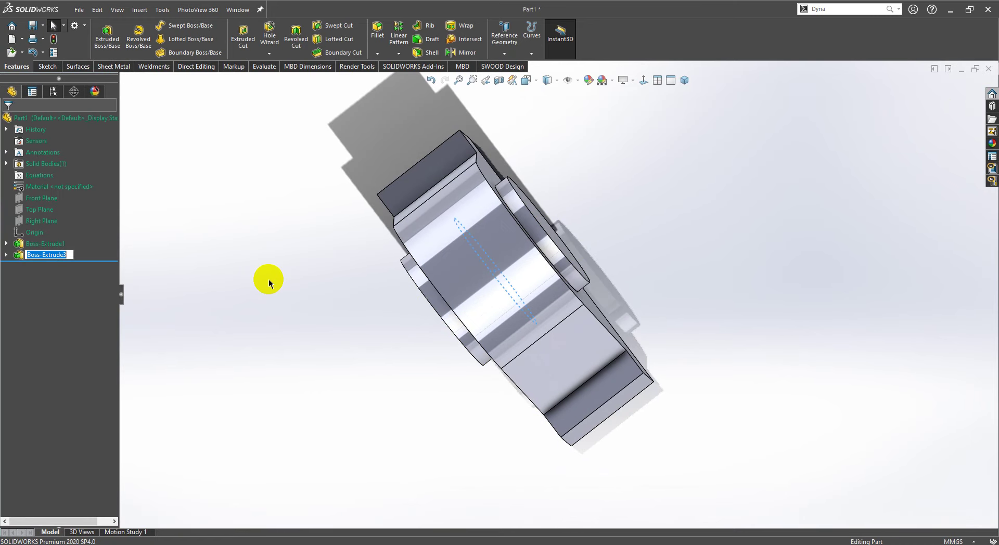
mouse_move(268, 279)
middle_mouse_down()
mouse_move(404, 198)
mouse_move(504, 261)
middle_mouse_up()
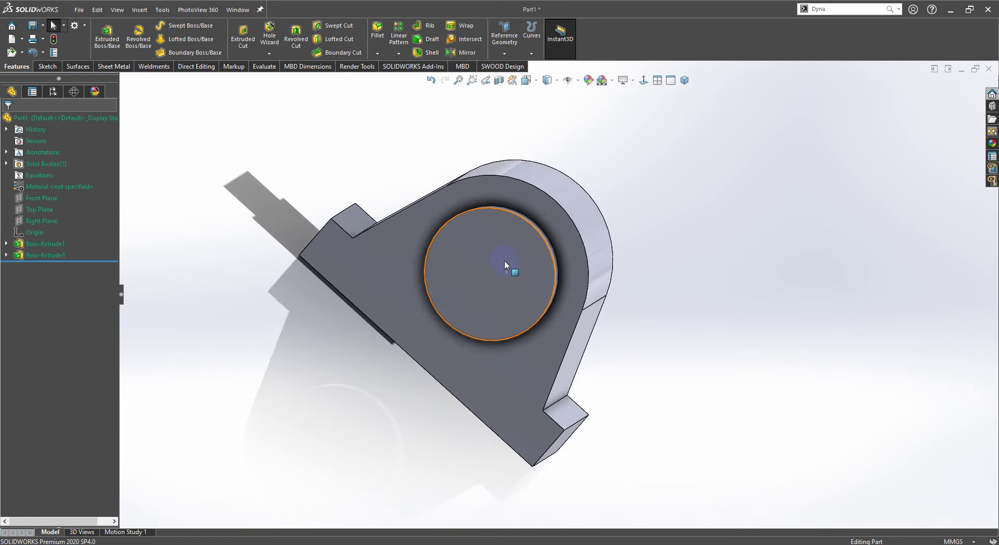
Step: Sketch a Ø125 circle at the bore centre on the boss end face
left_click(515, 257)
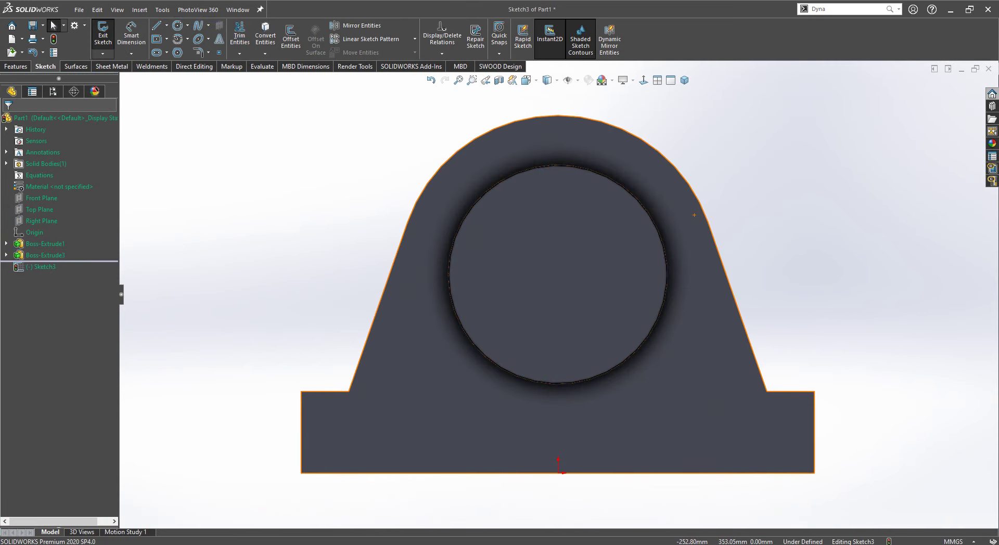
key("alt+Tab")
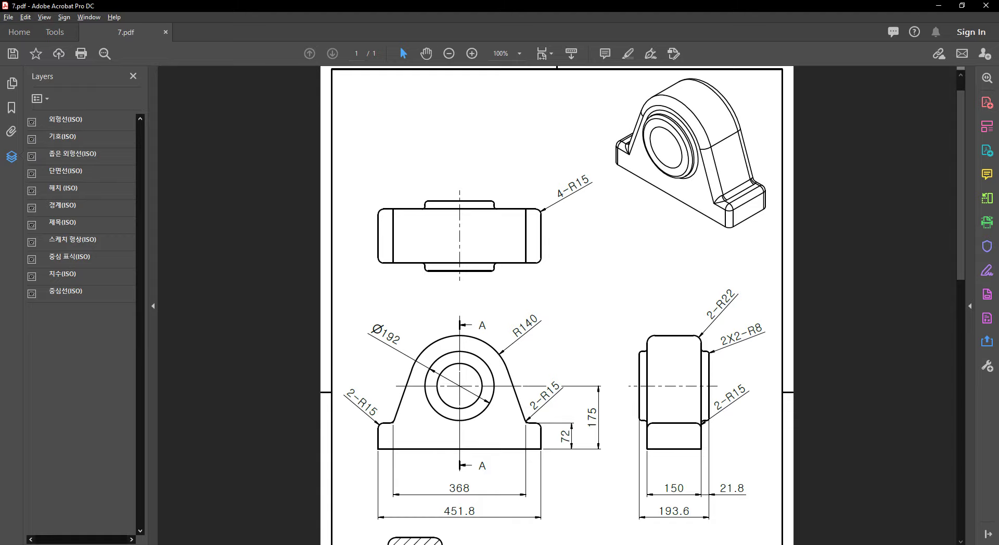
scroll(431, 206, "down", 2)
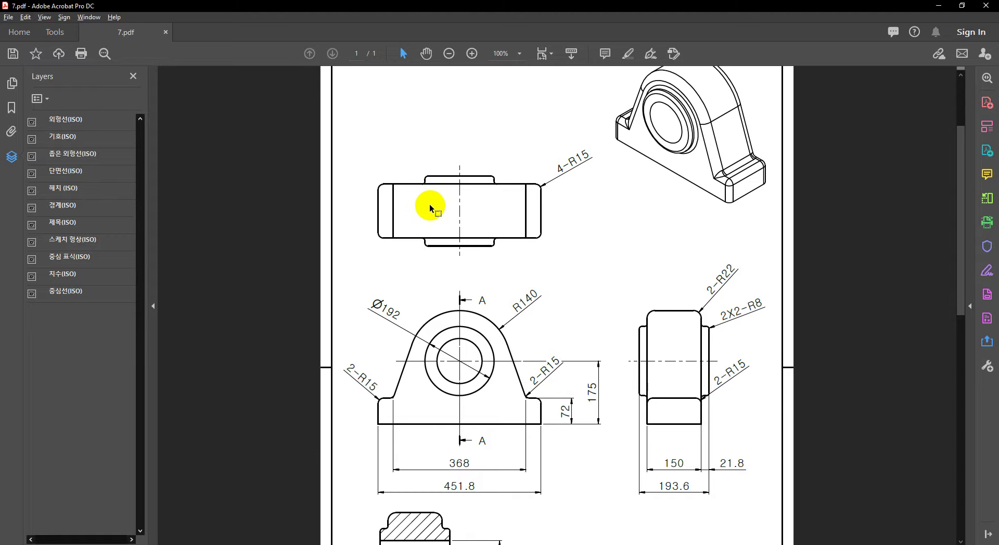
scroll(437, 229, "down", 1)
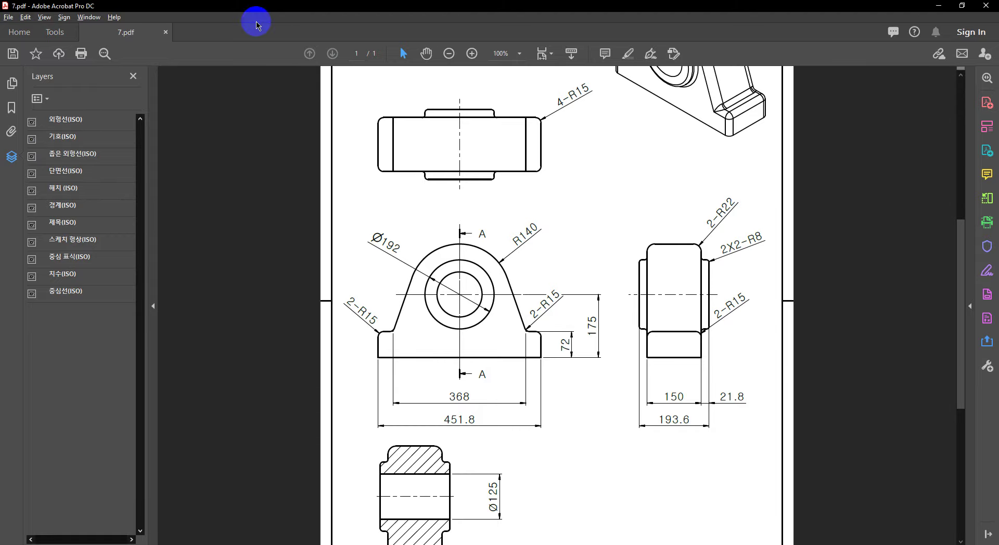
key("alt+Tab")
left_click(177, 26)
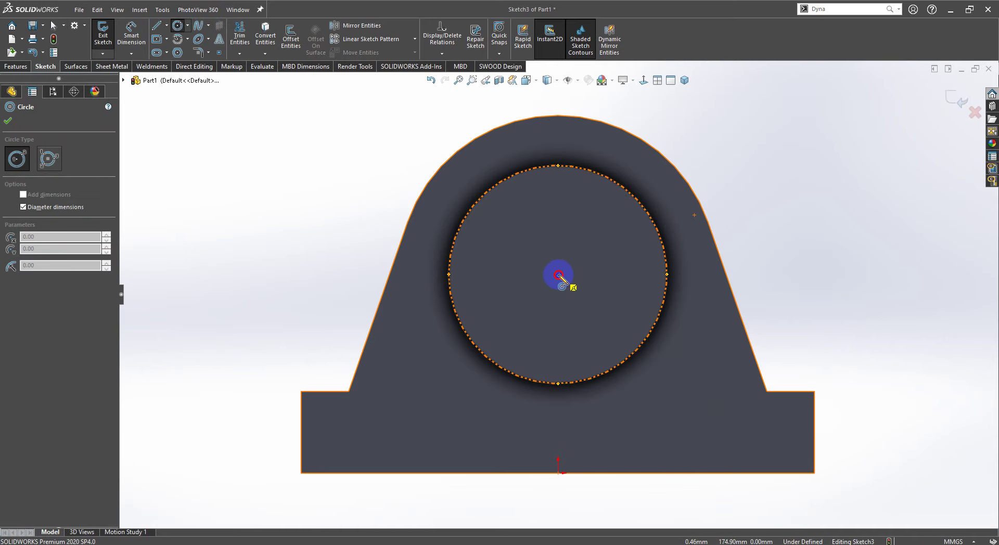
left_click(559, 275)
key("Return")
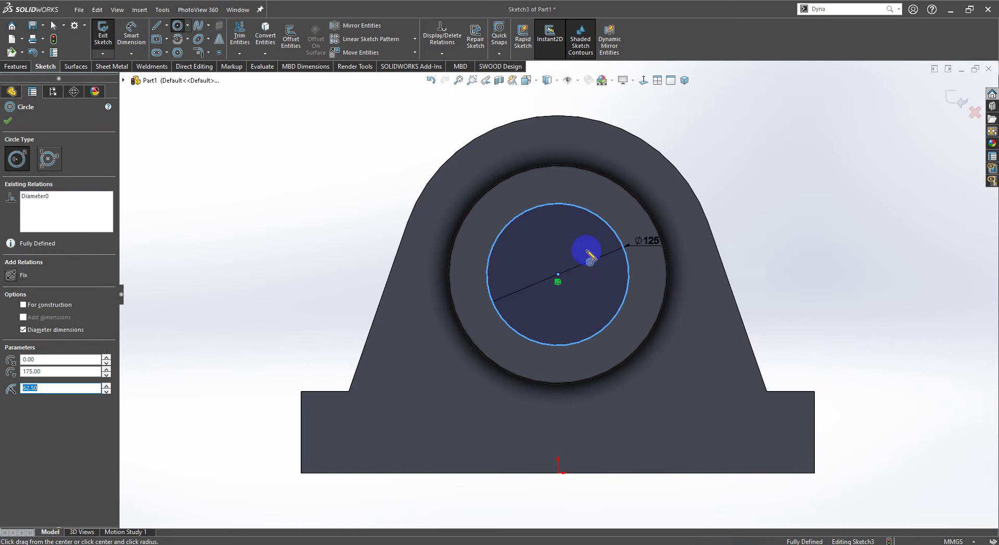
left_click(953, 99)
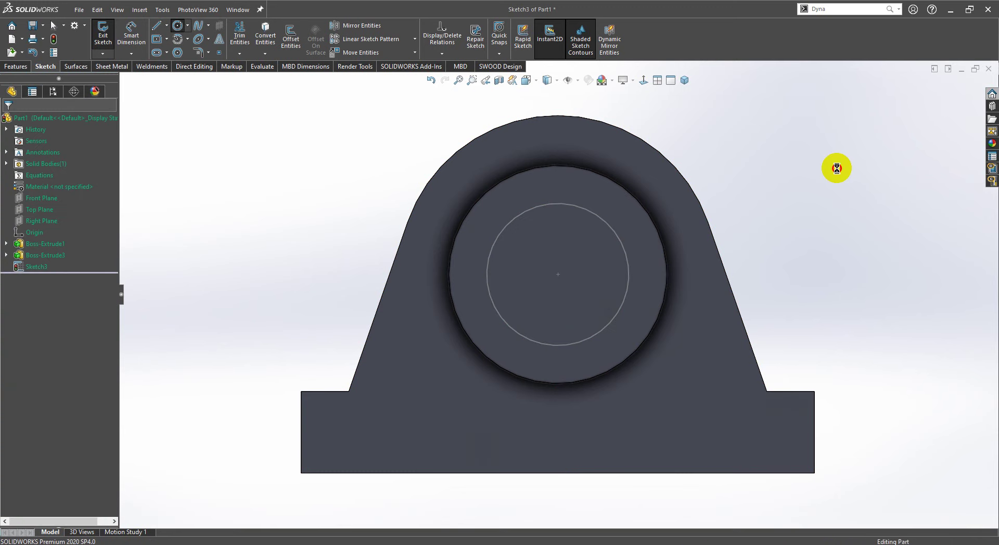
Step: Pull the Ø125 circle out with the Instant3D arrow to create Boss-Extrude4
middle_click_drag(828, 225, 748, 294)
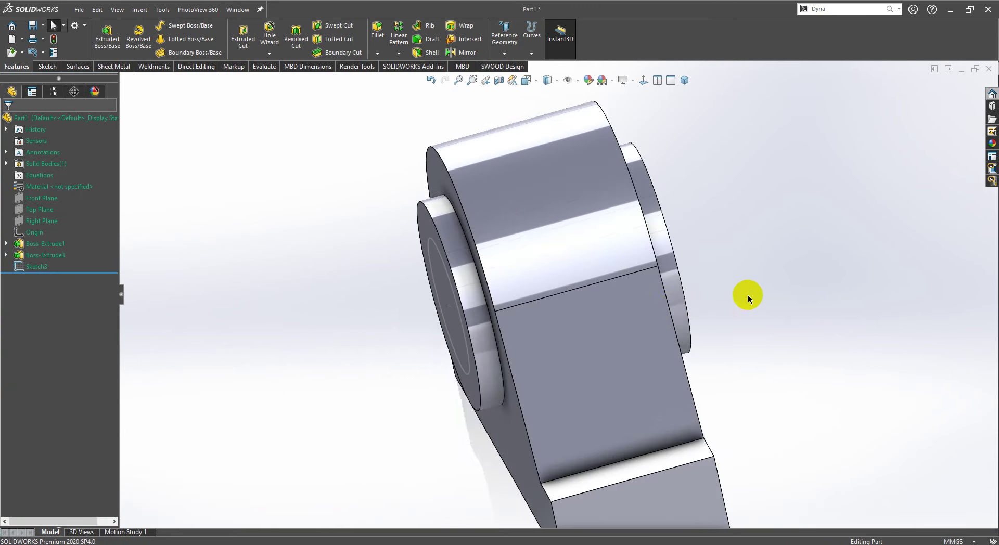
left_click(451, 270)
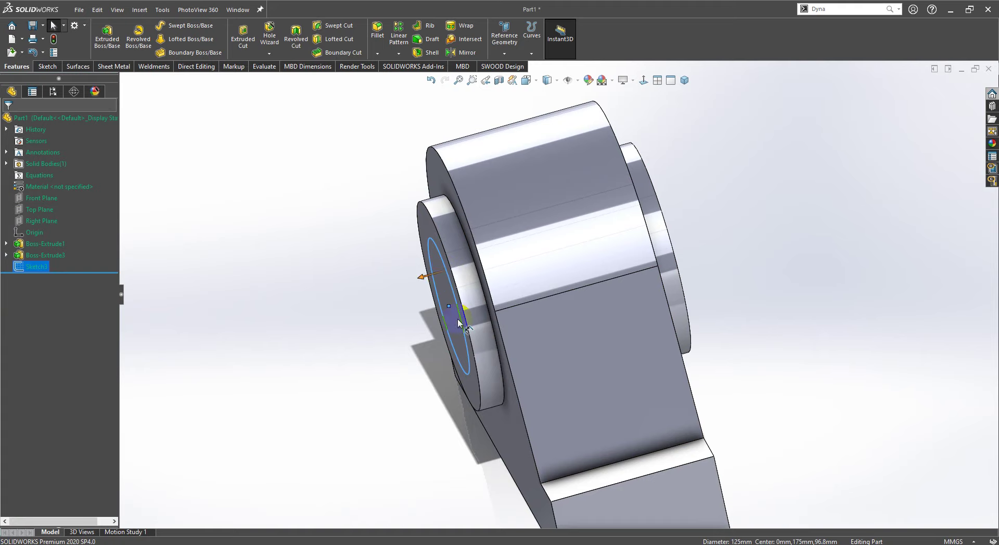
mouse_move(419, 277)
left_mouse_down()
mouse_move(924, 175)
mouse_move(760, 275)
mouse_move(736, 256)
left_mouse_up()
mouse_move(732, 257)
middle_mouse_down()
mouse_move(830, 221)
mouse_move(776, 194)
mouse_move(709, 219)
mouse_move(665, 212)
mouse_move(669, 205)
mouse_move(742, 211)
mouse_move(796, 248)
mouse_move(795, 278)
mouse_move(791, 259)
middle_mouse_up()
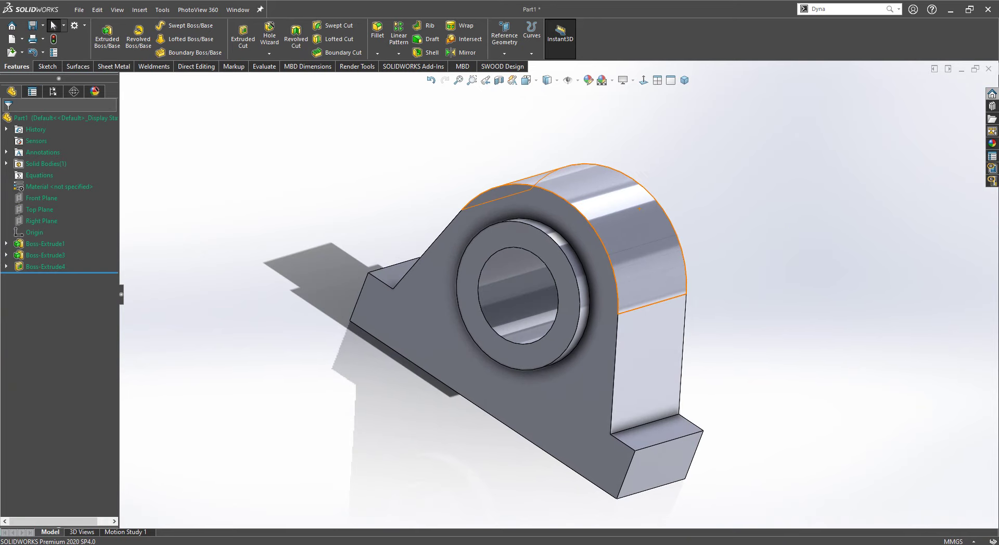
key("alt+Tab")
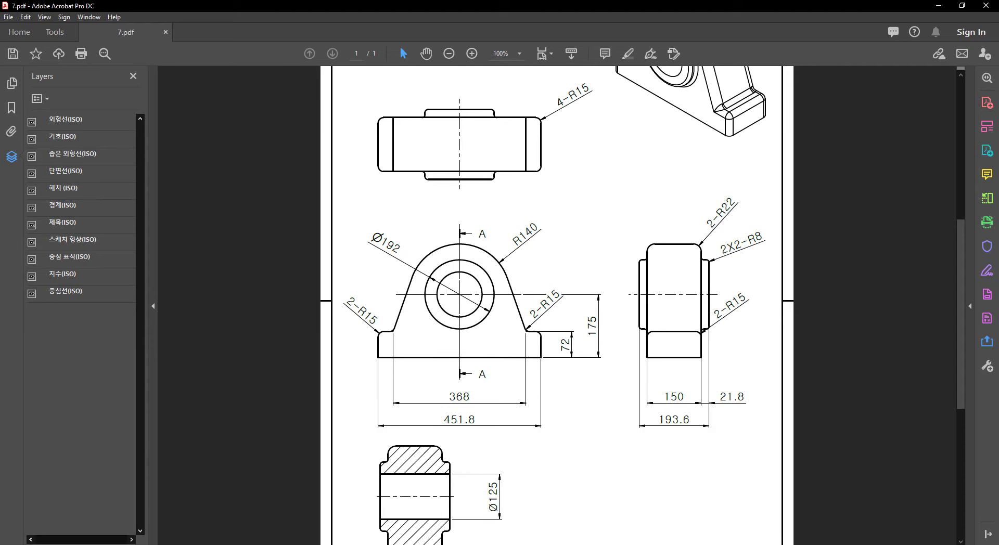
Step: Review 7.pdf's side view with its 2-R22 and 2X2-R8 fillet callouts against the model
scroll(495, 248, "up", 3)
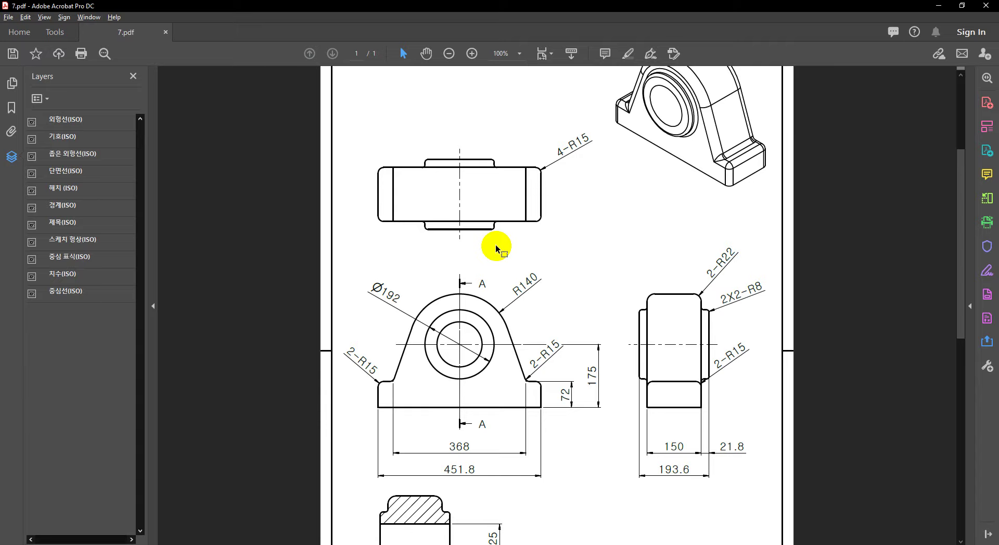
scroll(496, 248, "up", 1)
scroll(495, 245, "up", 1)
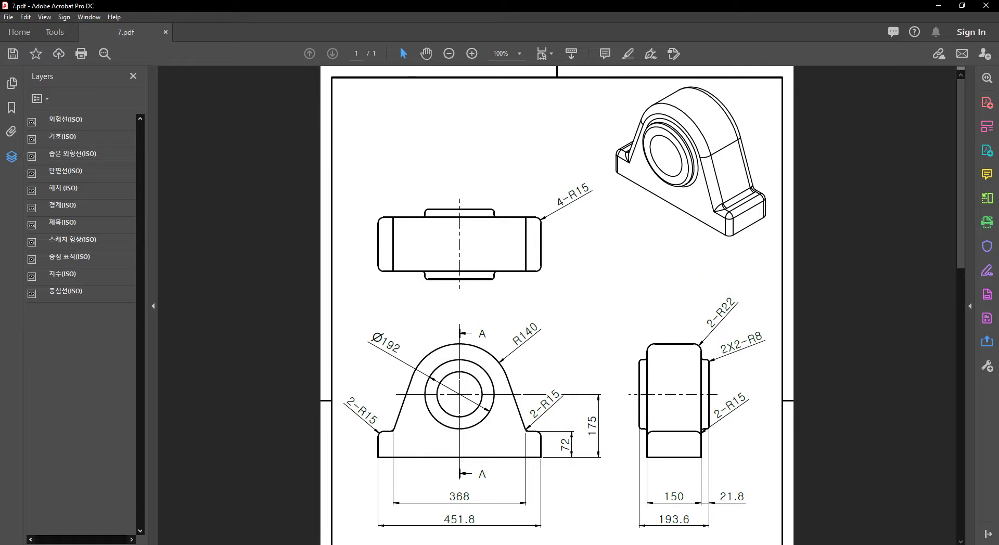
key("alt+Tab")
mouse_move(725, 285)
middle_mouse_down()
mouse_move(698, 267)
mouse_move(739, 302)
mouse_move(709, 323)
mouse_move(743, 285)
middle_mouse_up()
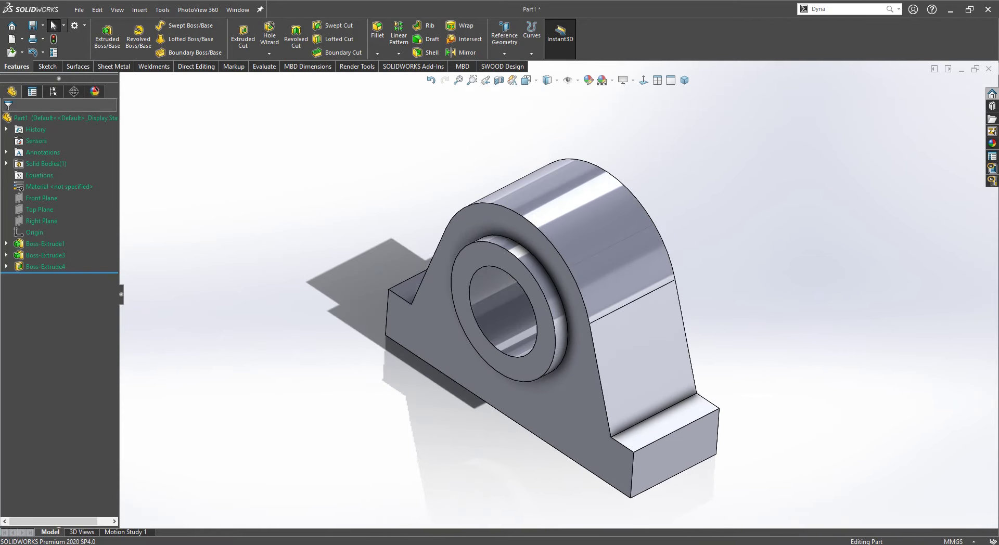
key("alt+Tab")
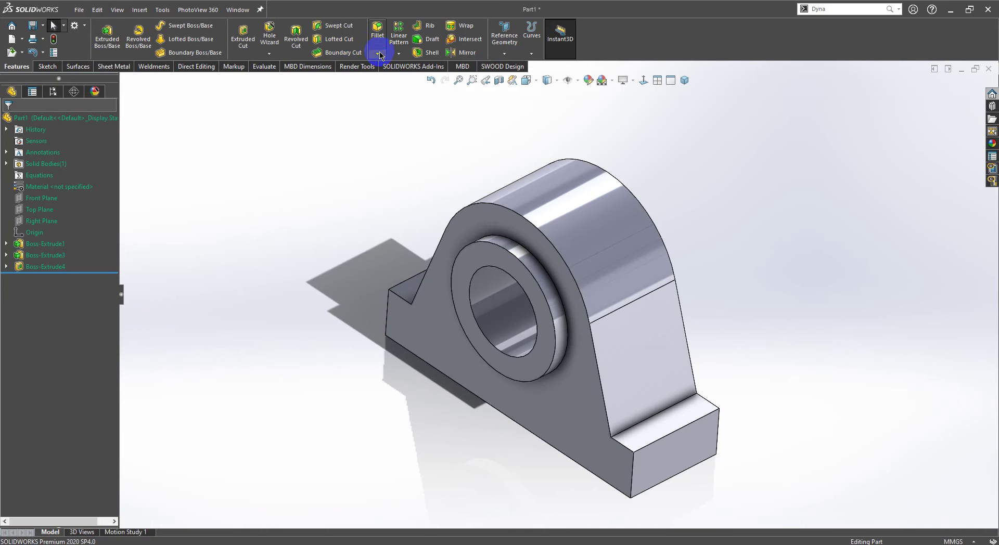
Step: Start a fillet and select the two bore edges of the boss
left_click(377, 54)
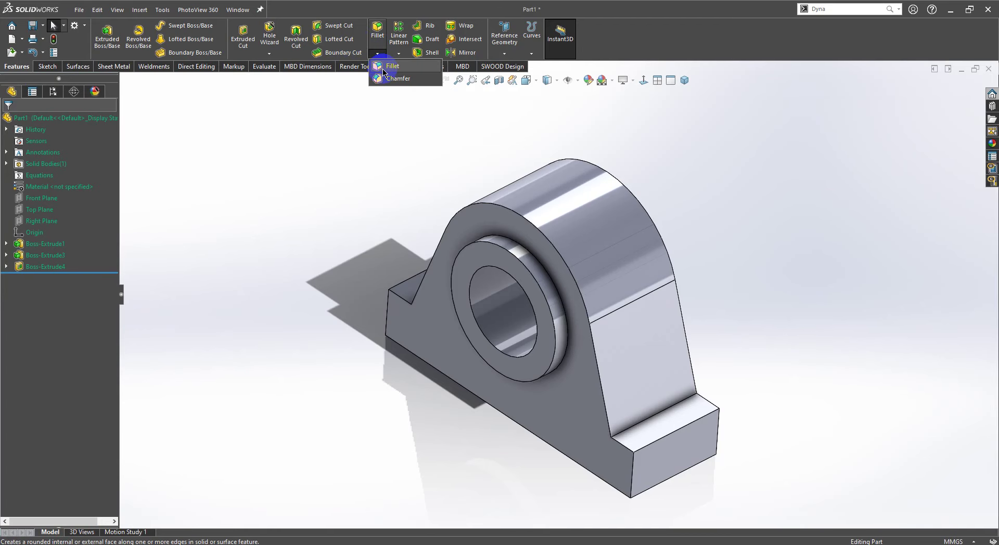
left_click(384, 71)
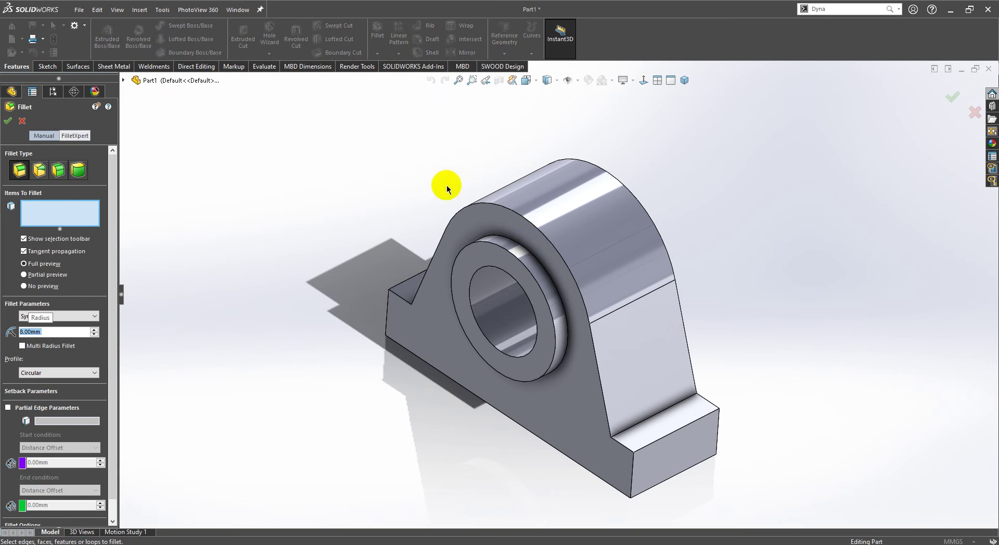
left_click(538, 262)
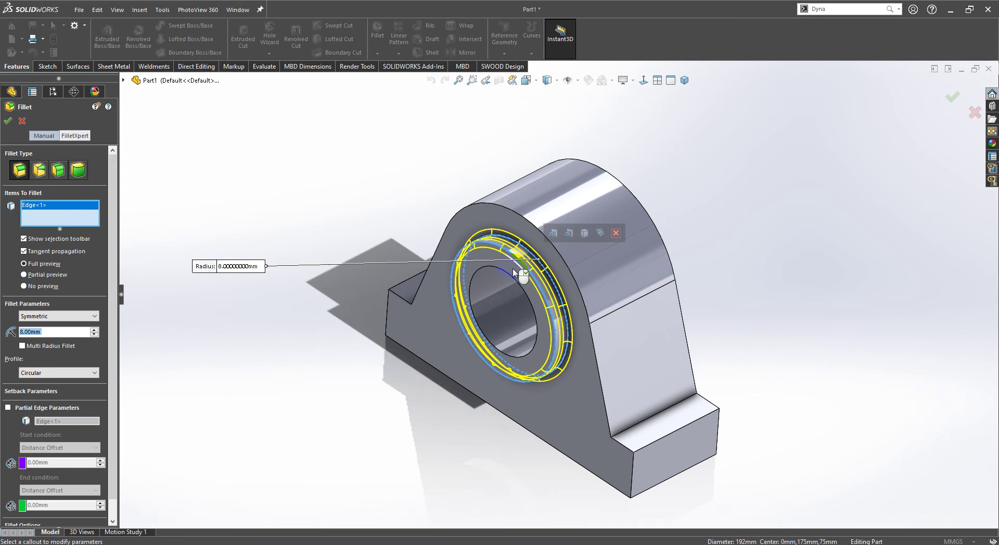
left_click(523, 266)
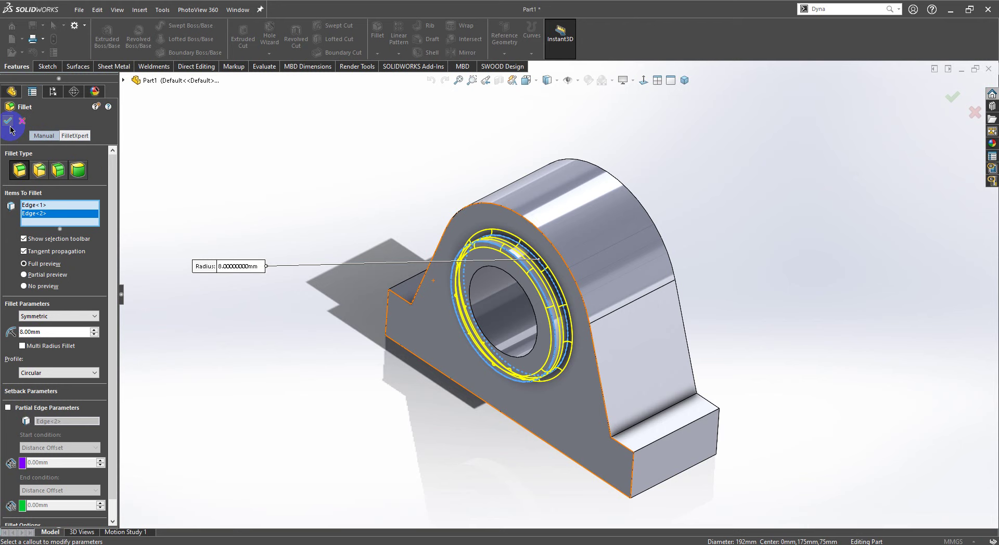
Step: Commit Fillet1 on the bore edges, recheck the drawing, and begin another fillet
left_click(8, 121)
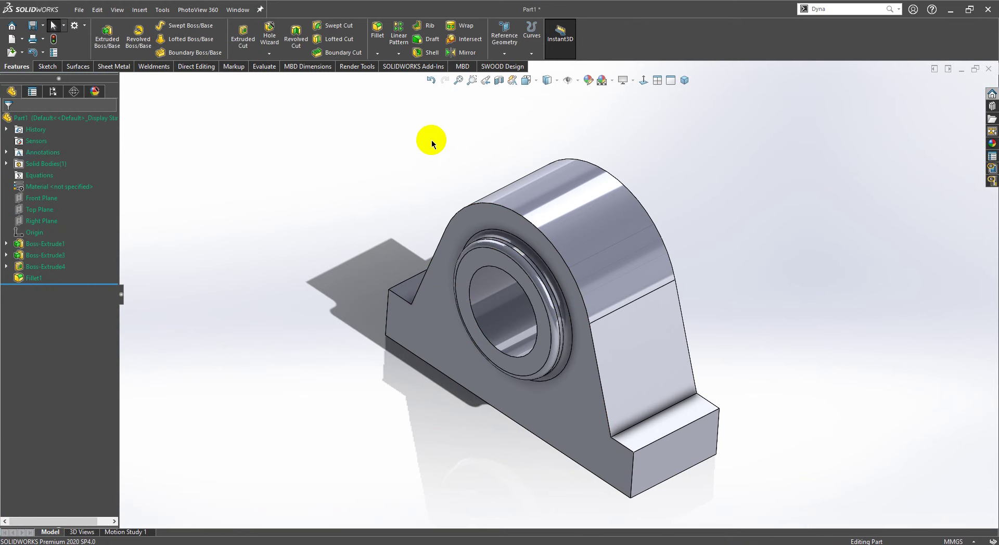
key("alt+Tab")
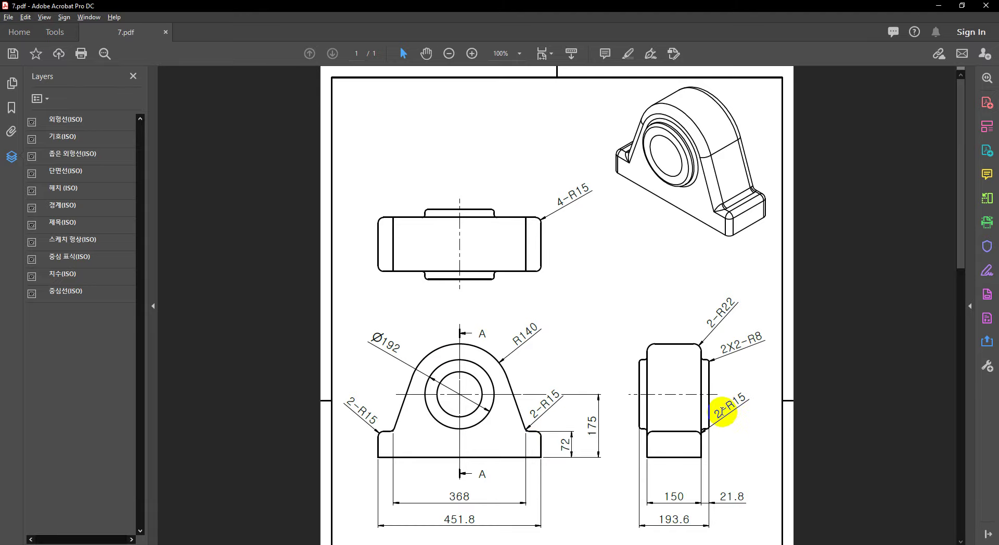
key("alt+Tab")
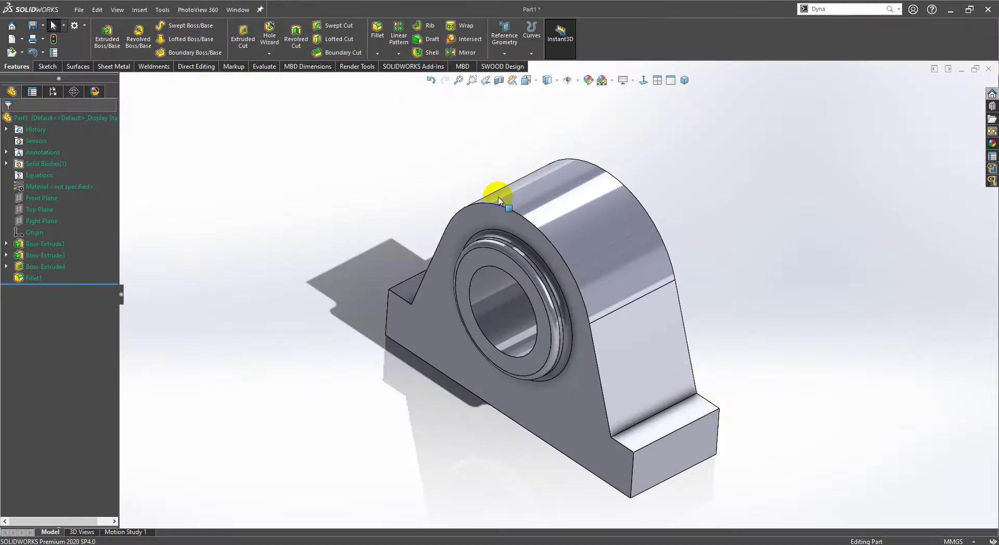
left_click(377, 30)
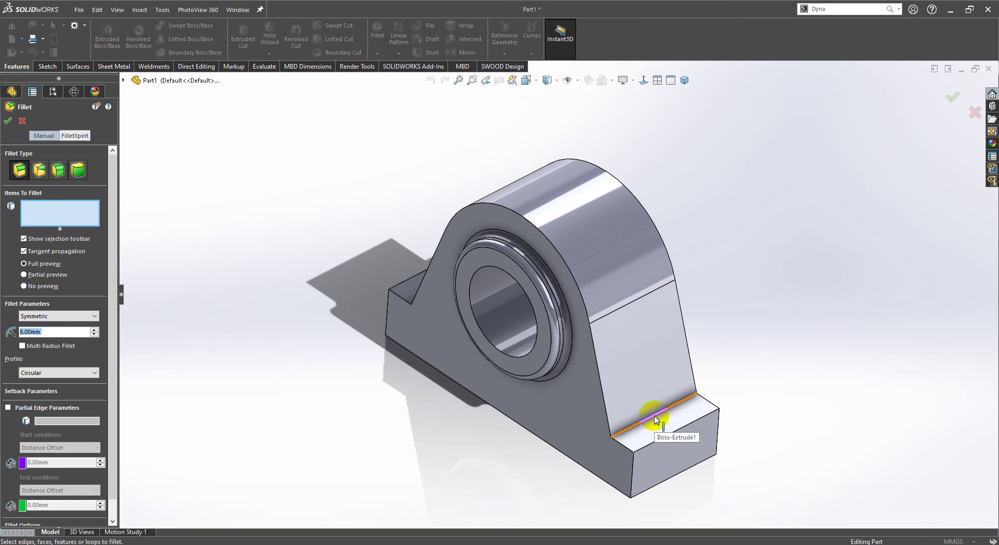
Step: Round both inner upright-to-foot edges with a 15 mm radius fillet
type("15")
key("Return")
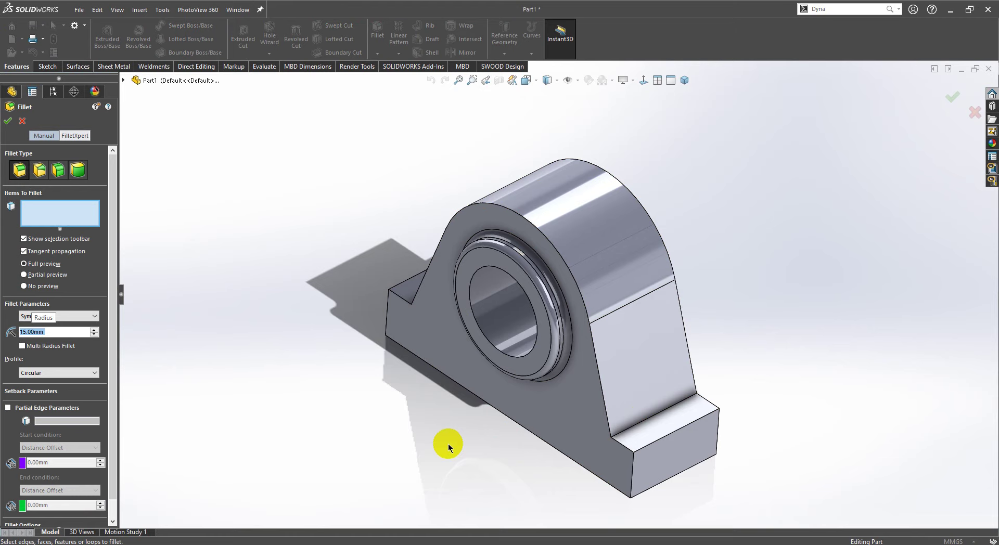
left_click(652, 422)
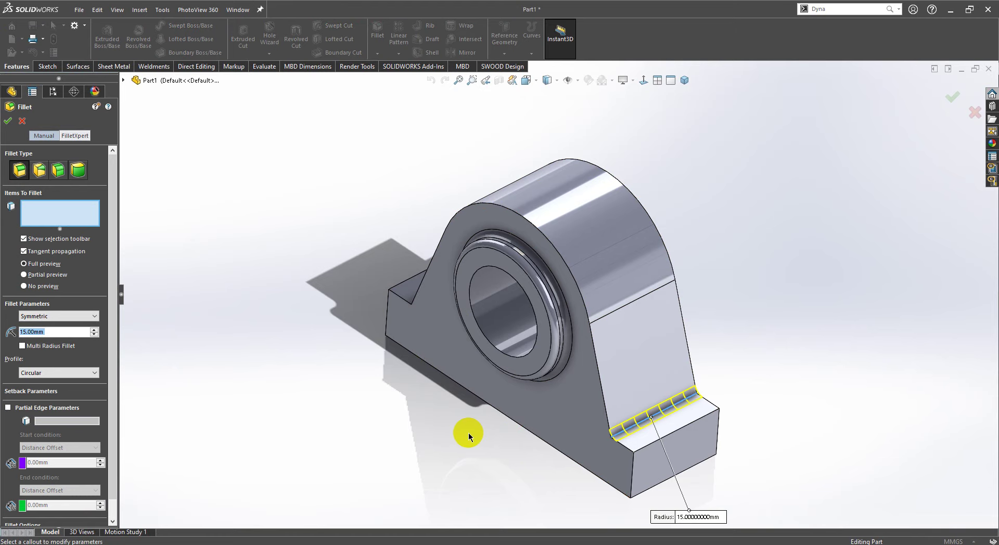
mouse_move(466, 430)
middle_mouse_down()
mouse_move(536, 482)
mouse_move(415, 292)
middle_mouse_up()
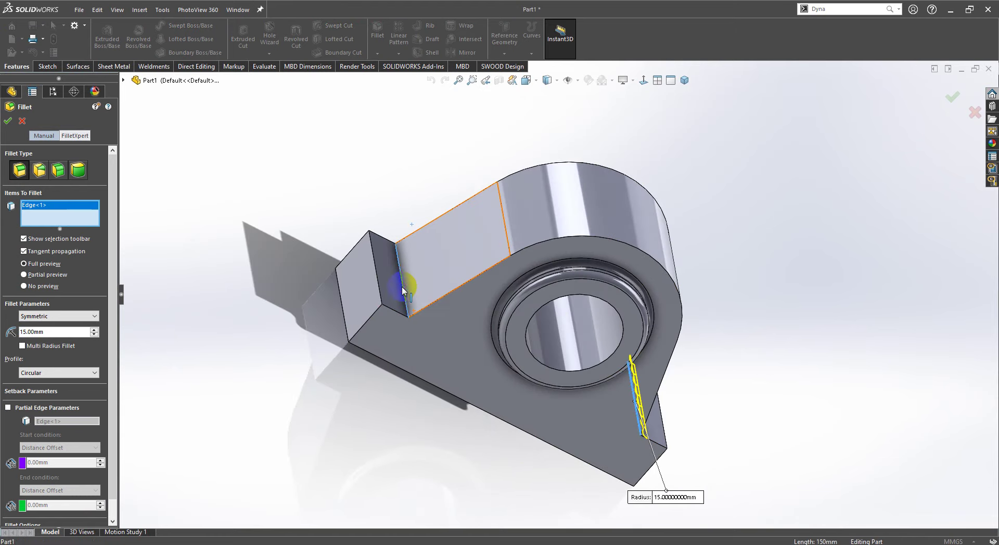
left_click(405, 290)
middle_click_drag(310, 356, 245, 292)
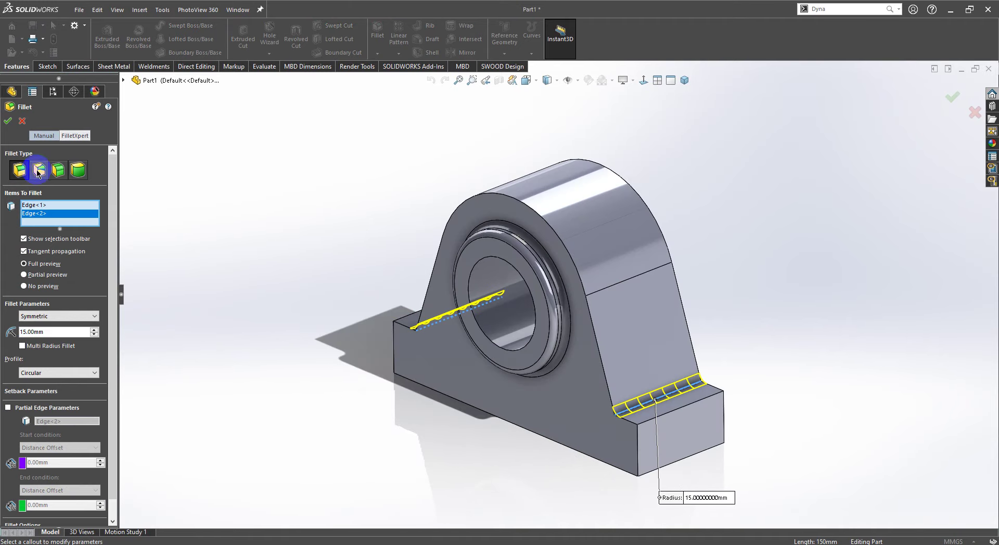
left_click(7, 124)
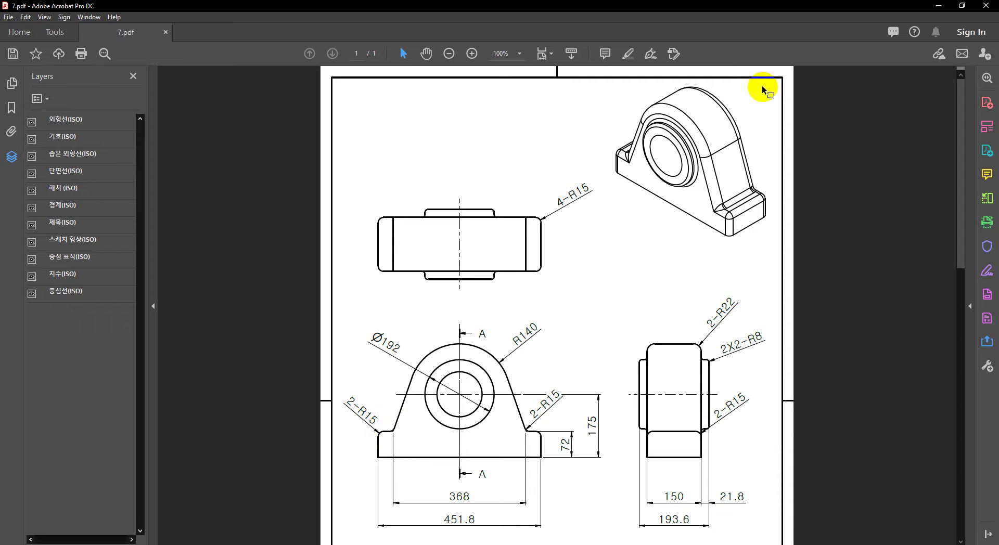
Step: Start a new fillet and pick the near foot block's vertical corner and top edges
left_click(939, 6)
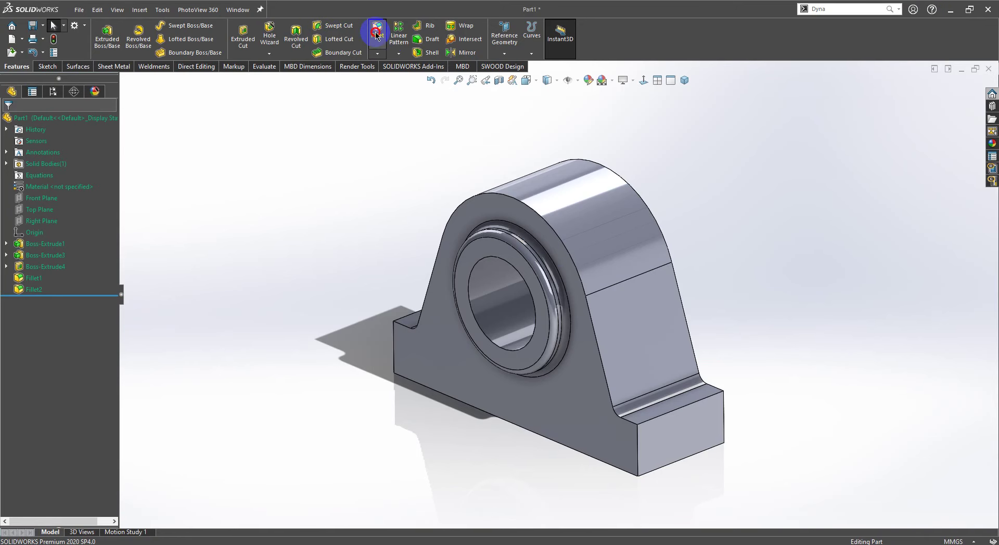
key("f")
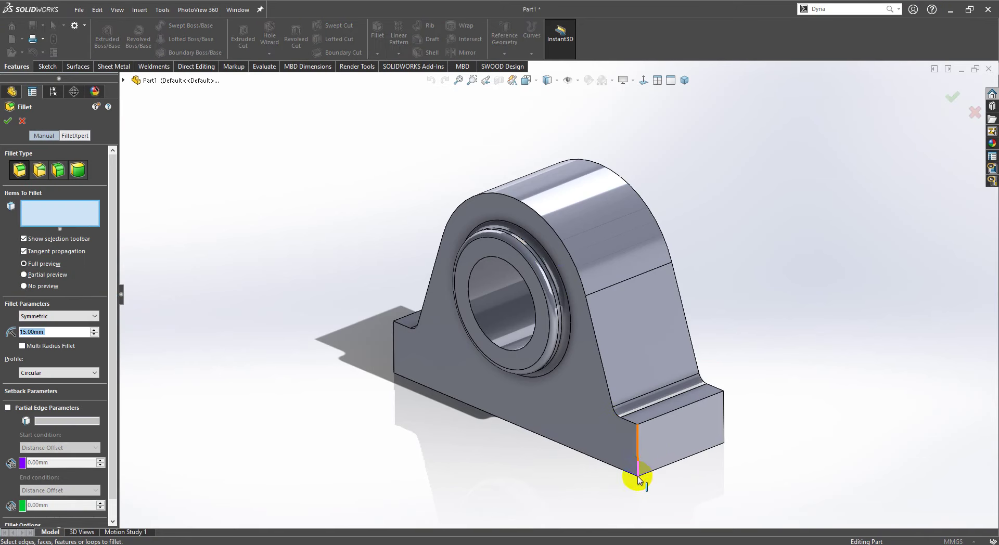
left_click(639, 452)
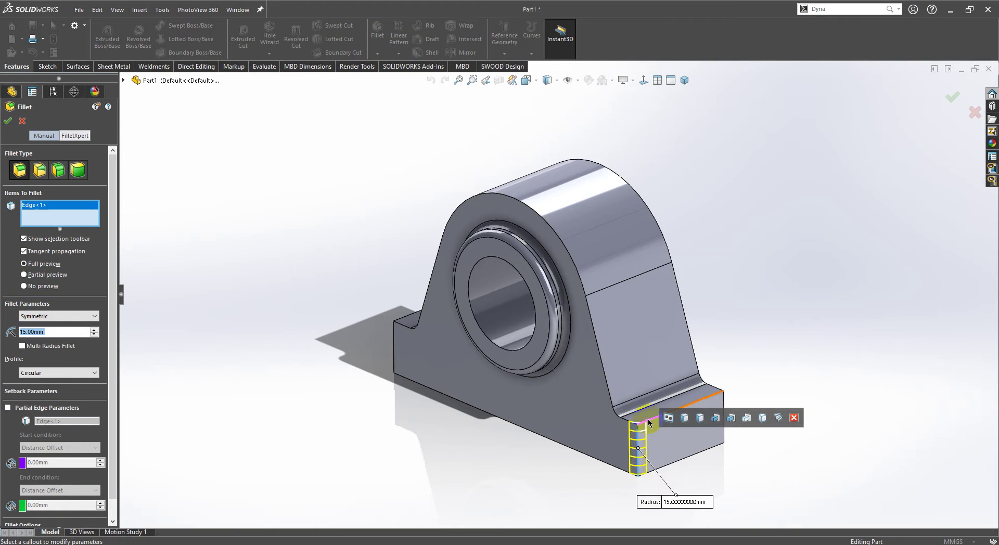
left_click(650, 422)
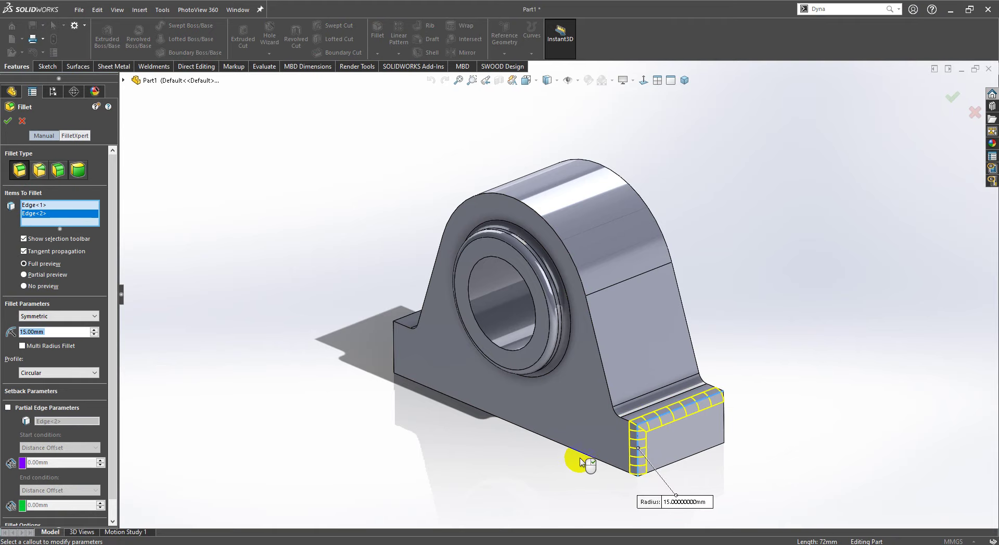
mouse_move(774, 412)
middle_mouse_down()
mouse_move(737, 412)
mouse_move(654, 439)
mouse_move(782, 450)
middle_mouse_up()
left_click(649, 425)
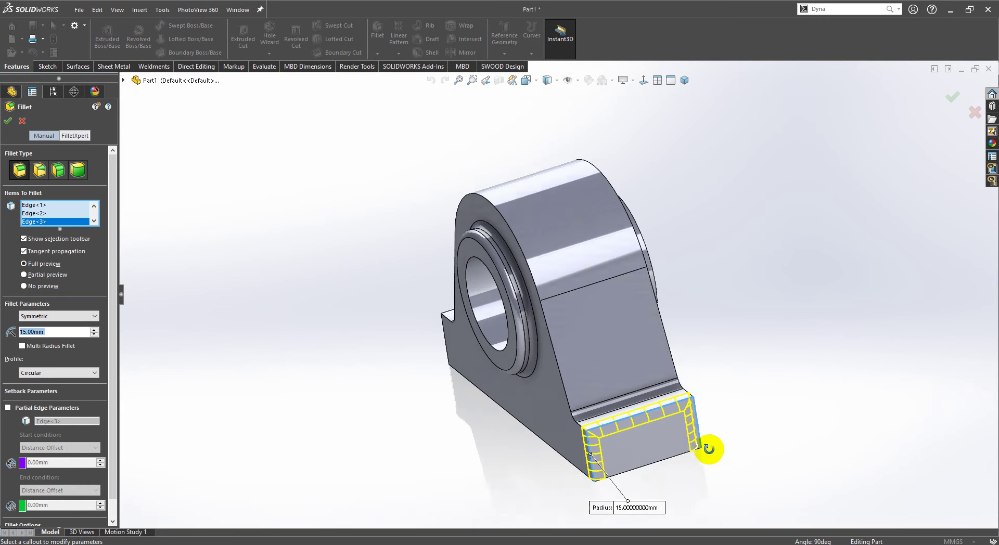
Step: Add the other foot's three edges and apply the 15 mm fillet to all six
left_click(365, 339)
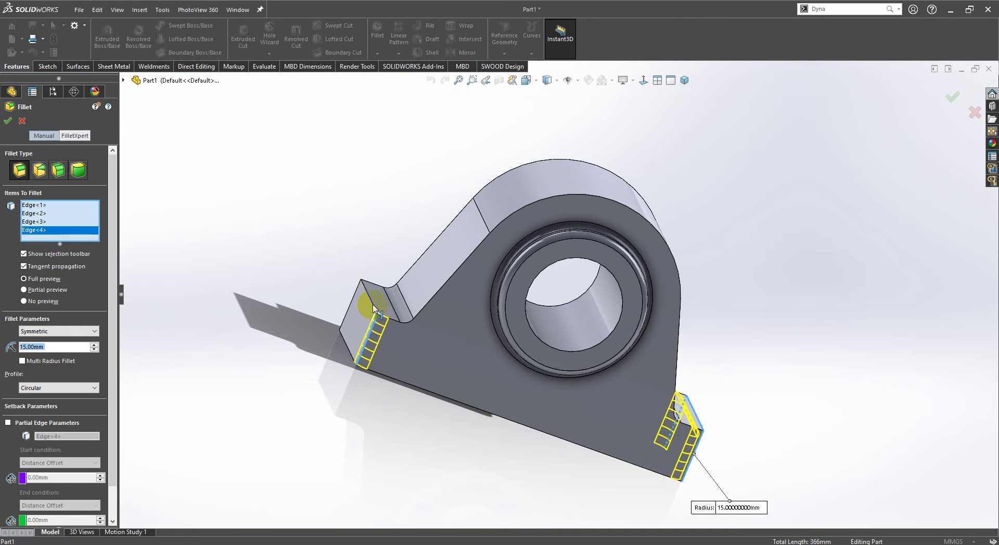
left_click(357, 297)
left_click(329, 378)
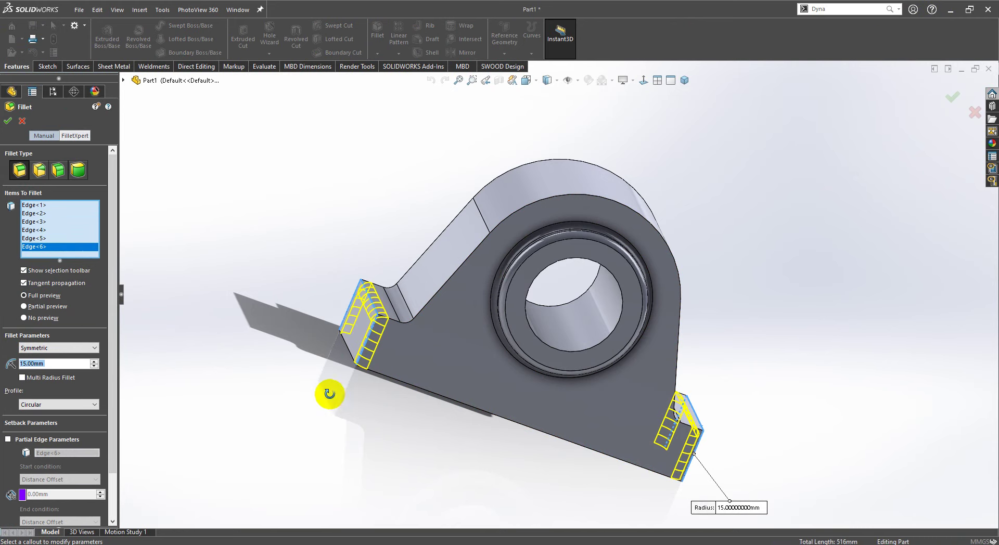
middle_click_drag(330, 393, 283, 367)
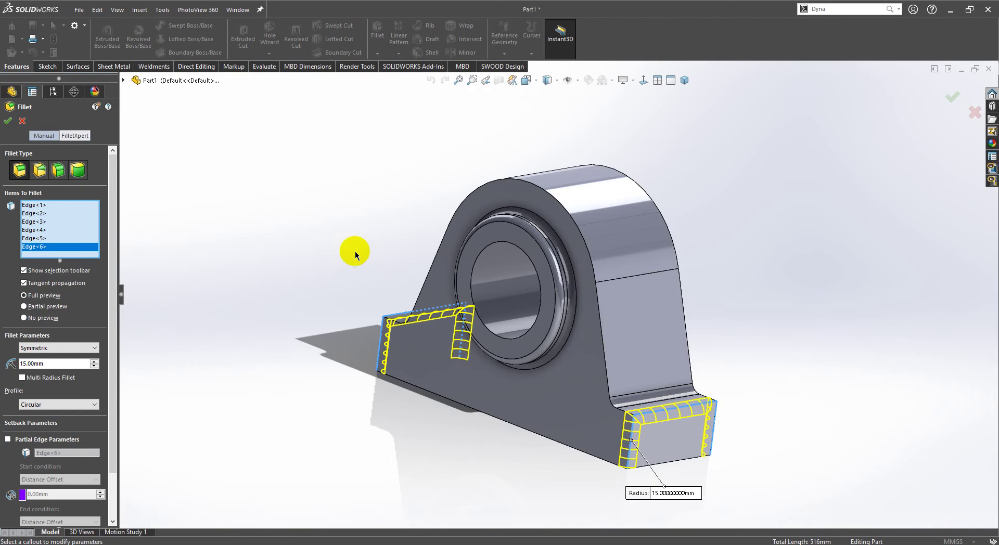
middle_click_drag(355, 256, 315, 272)
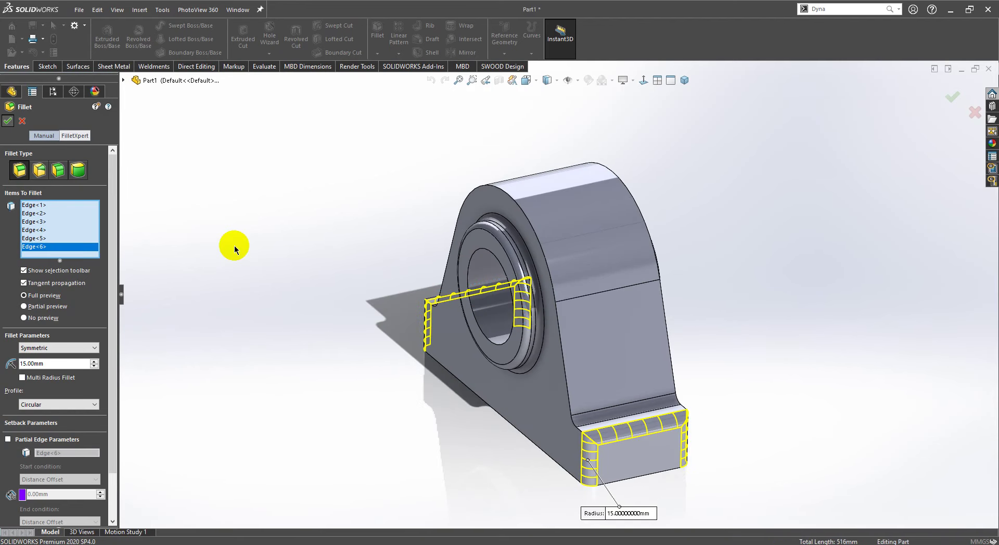
key("Return")
mouse_move(270, 295)
middle_mouse_down()
mouse_move(317, 252)
mouse_move(334, 296)
middle_mouse_up()
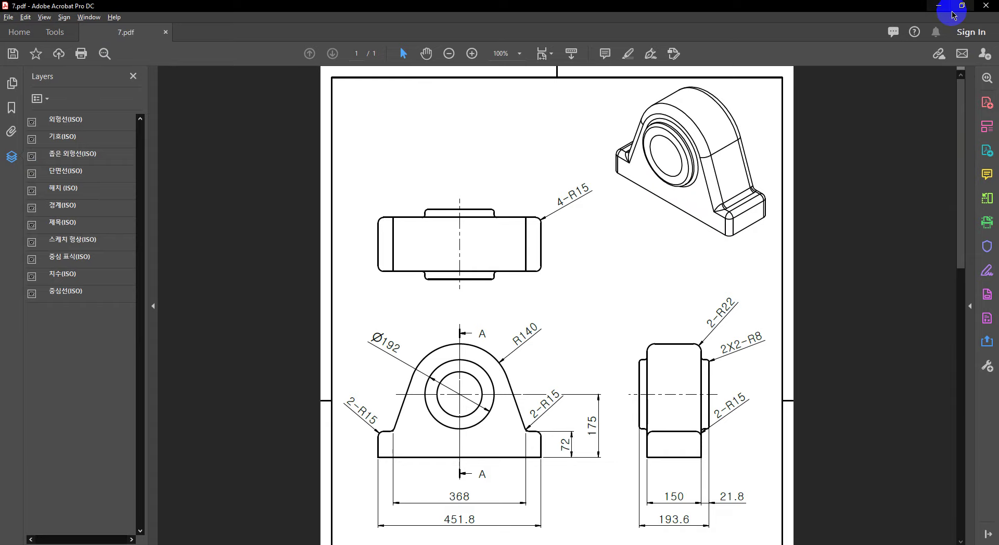
left_click(940, 5)
Step: Edit Fillet3 to add the front and back faces' curved arch outline edges
middle_click_drag(683, 419, 573, 405)
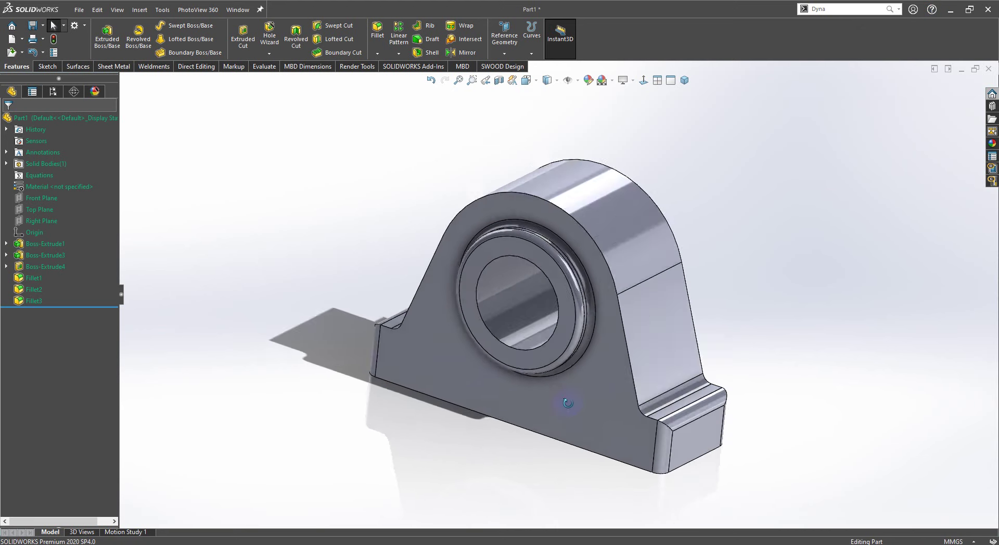
left_click(29, 302)
right_click(29, 302)
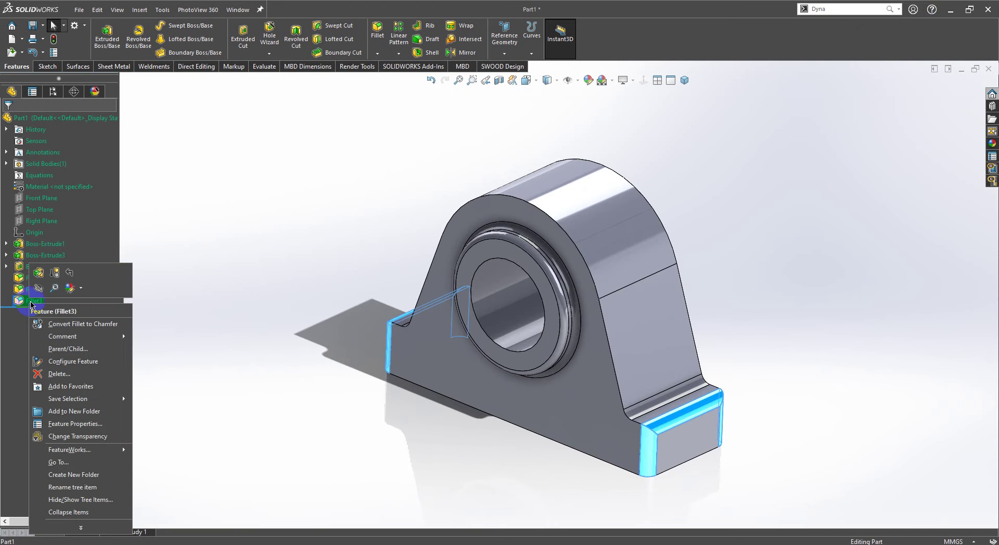
left_click(290, 325)
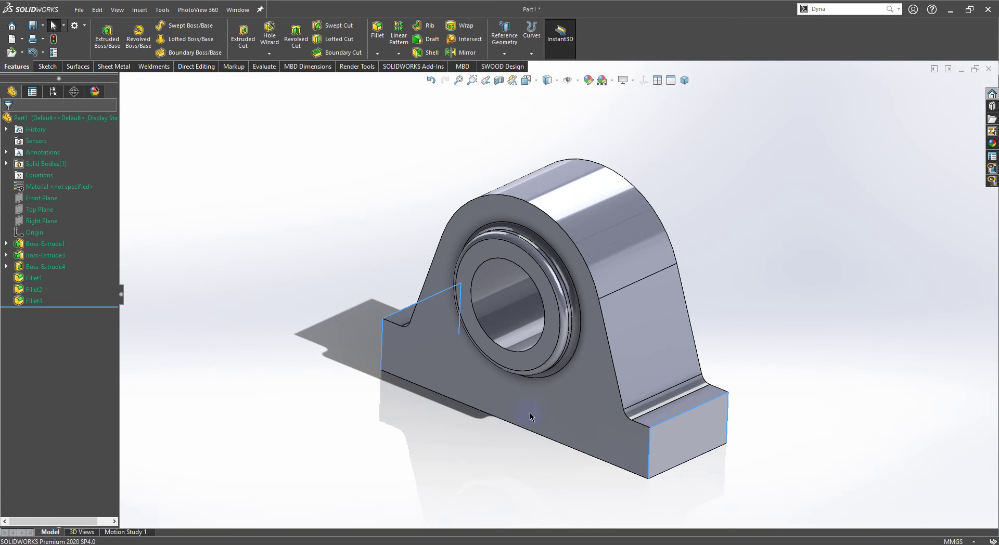
scroll(718, 422, "down", 2)
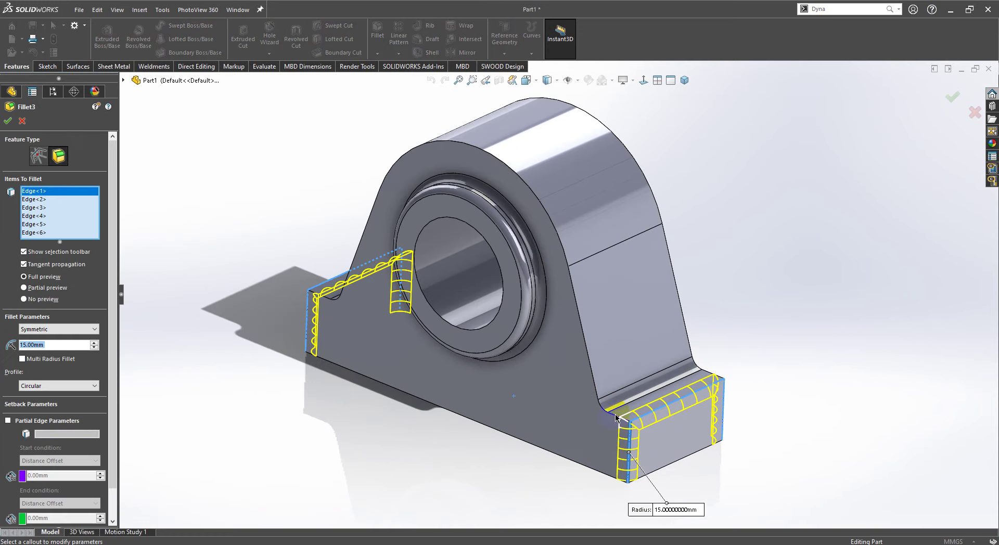
left_click(536, 453)
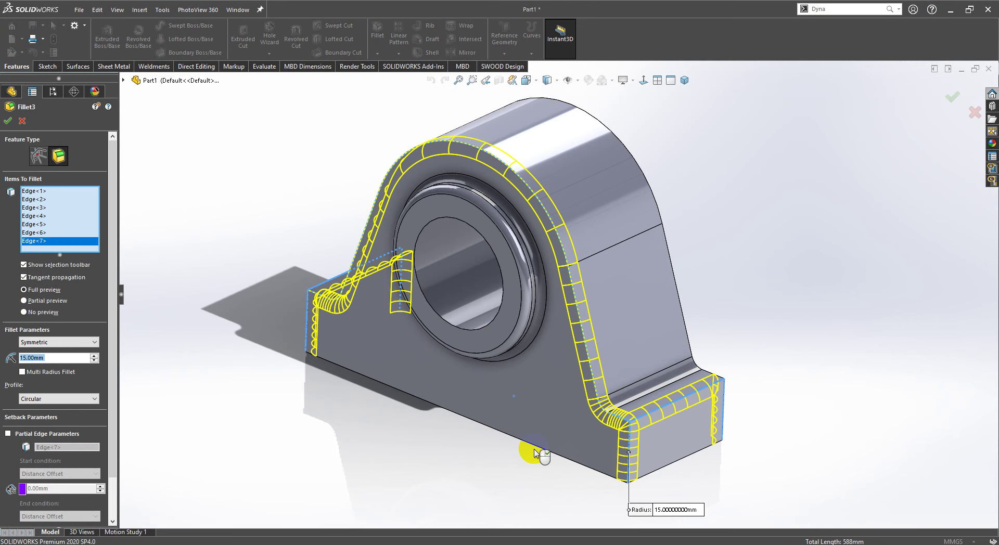
left_click(709, 376)
left_click(409, 412)
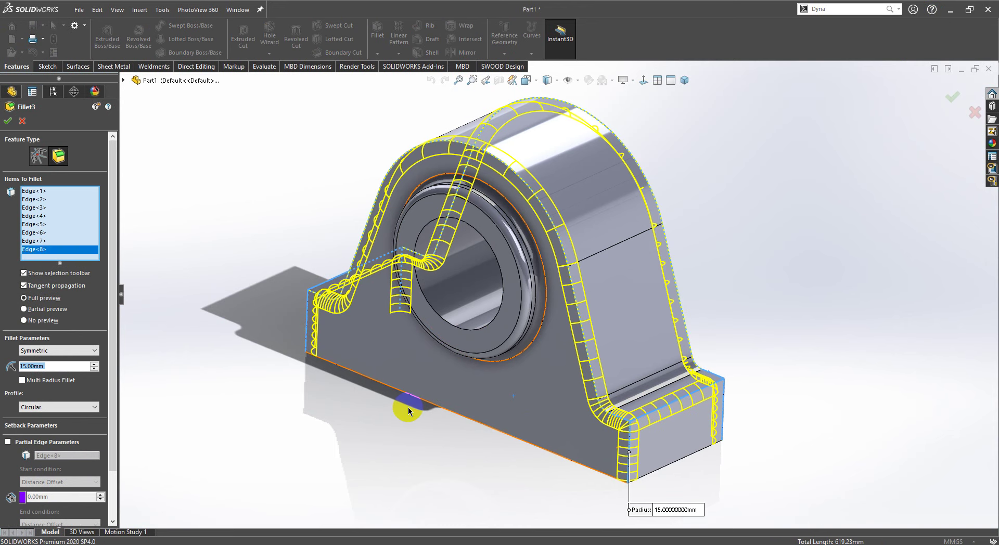
mouse_move(558, 295)
middle_mouse_down()
mouse_move(502, 302)
mouse_move(590, 339)
middle_mouse_up()
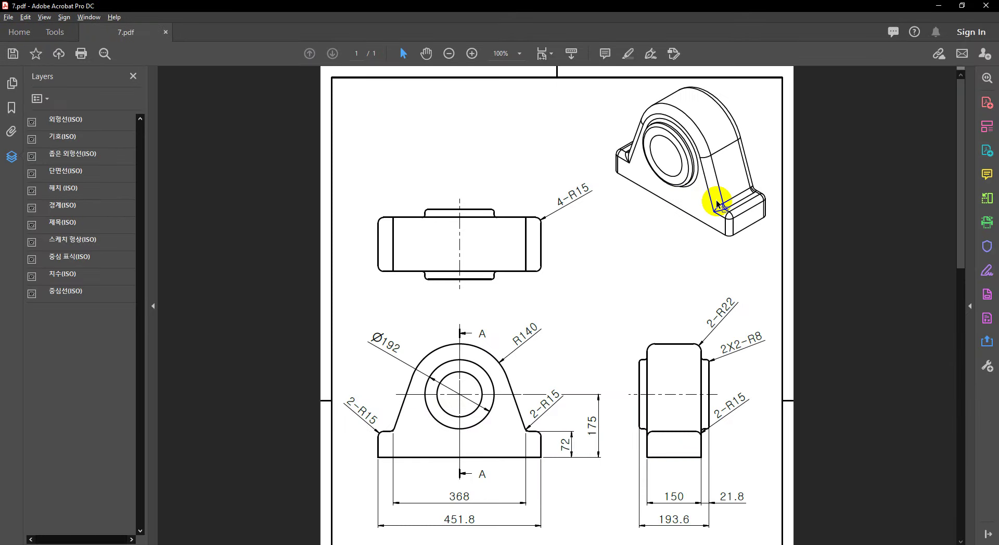
scroll(751, 198, "up", 1, "ctrl")
scroll(752, 197, "up", 2, "ctrl")
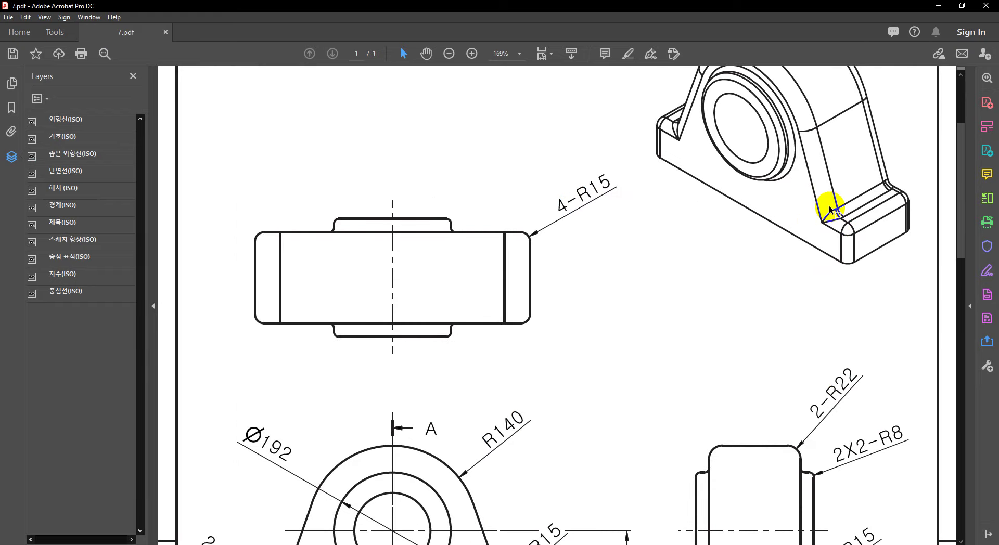
scroll(830, 203, "down", 3, "ctrl")
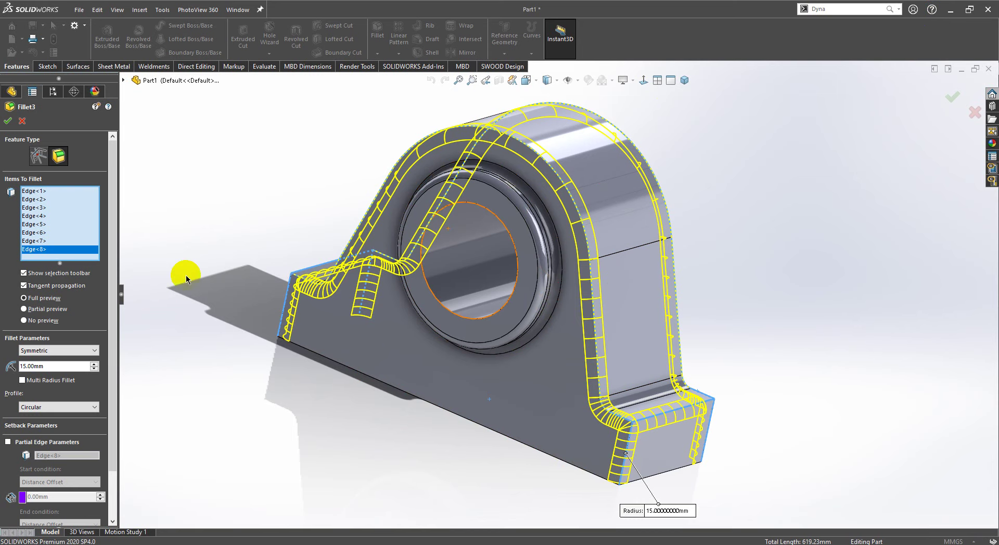
Step: Turn off tangent propagation in Fillet3 and add one more foot edge
left_click(42, 288)
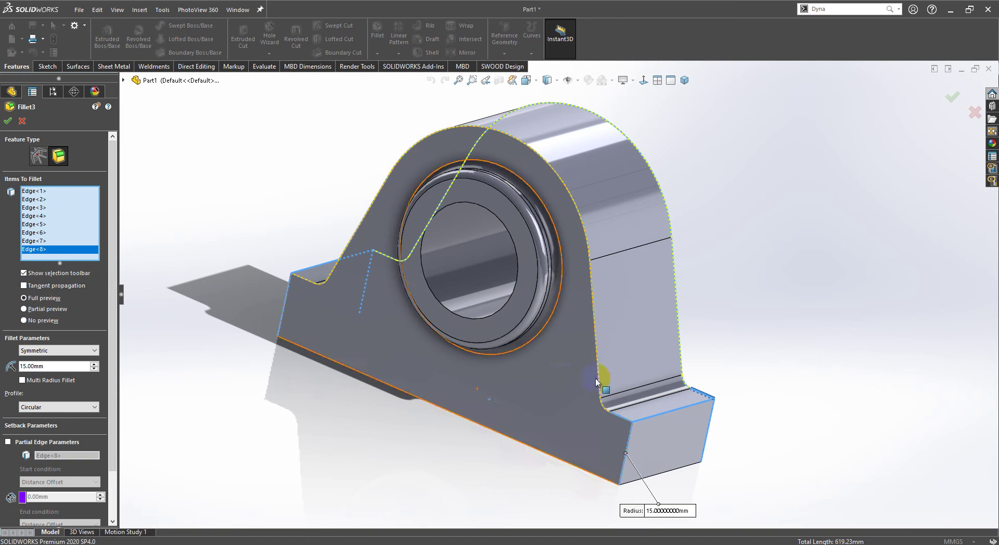
left_click(603, 410)
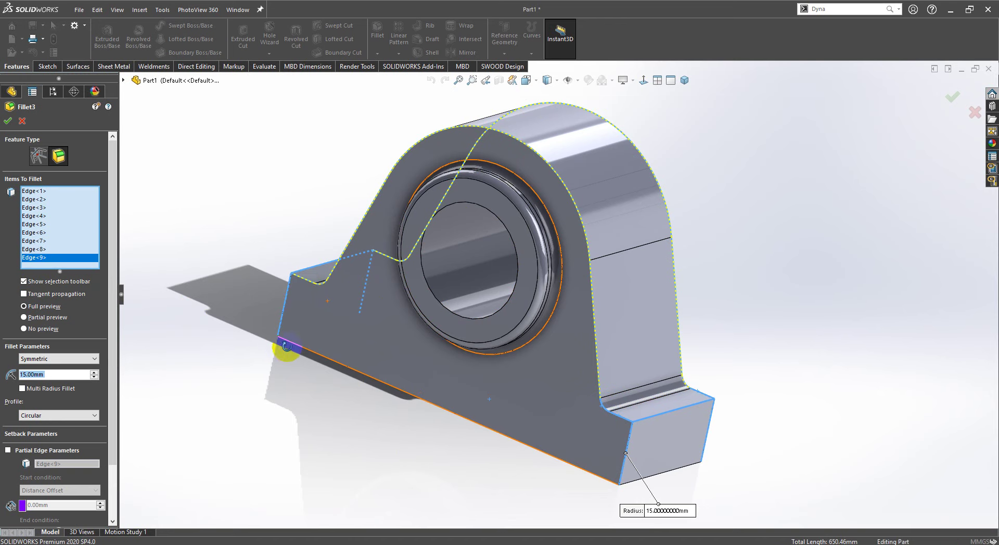
mouse_move(274, 356)
middle_mouse_down()
mouse_move(357, 402)
mouse_move(276, 380)
middle_mouse_up()
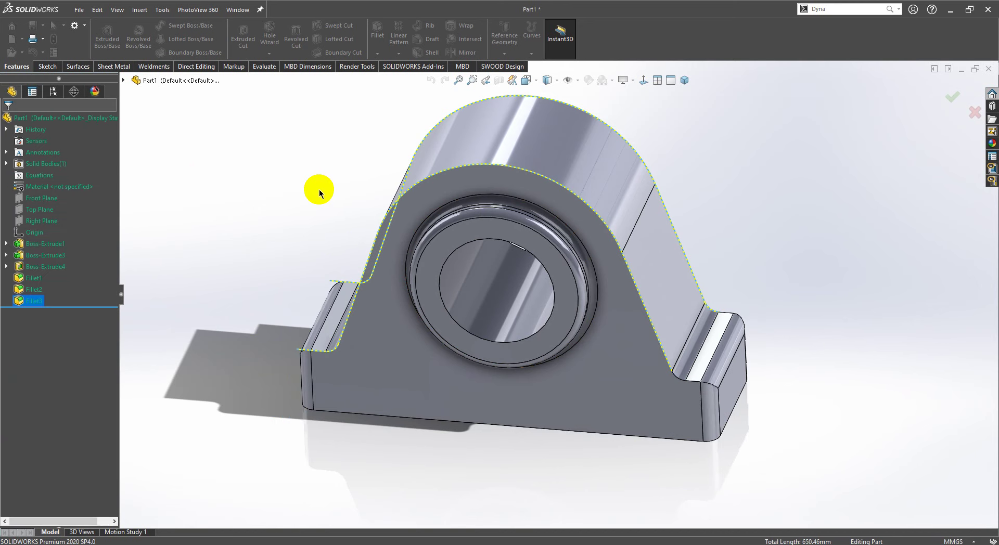
Step: Suppress Fillet1, Fillet2 and Fillet3 together in the FeatureManager tree
left_click(36, 302)
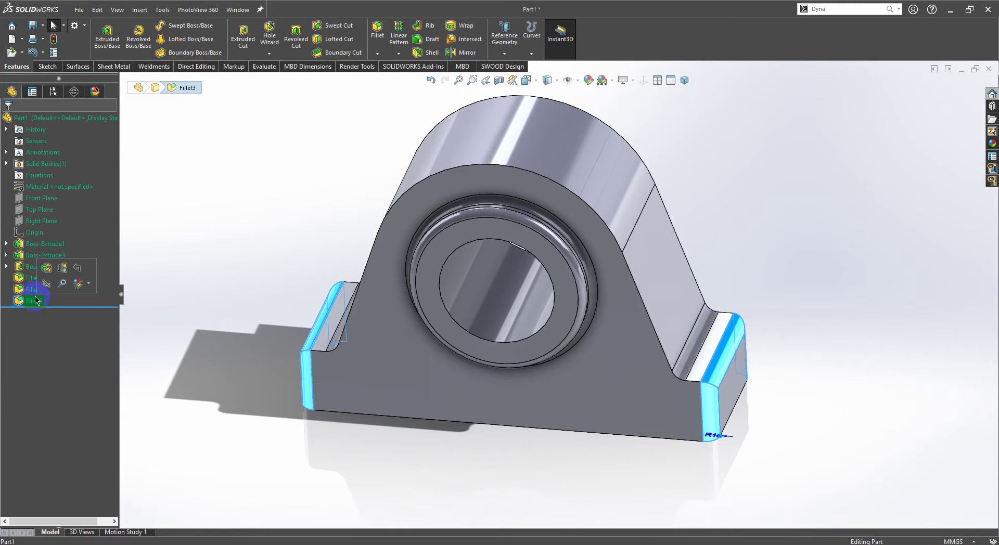
left_click(236, 303)
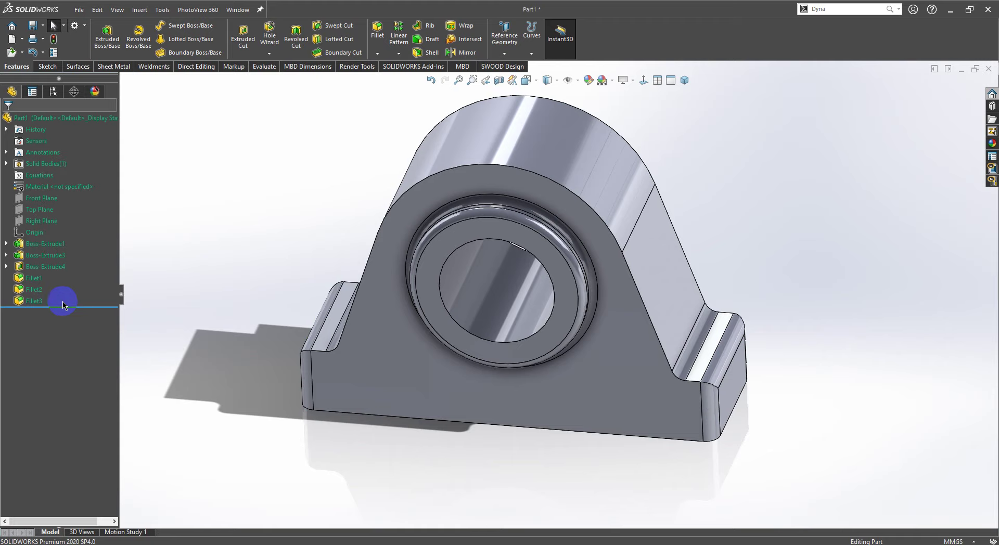
left_click_drag(63, 302, 29, 283)
right_click(32, 288)
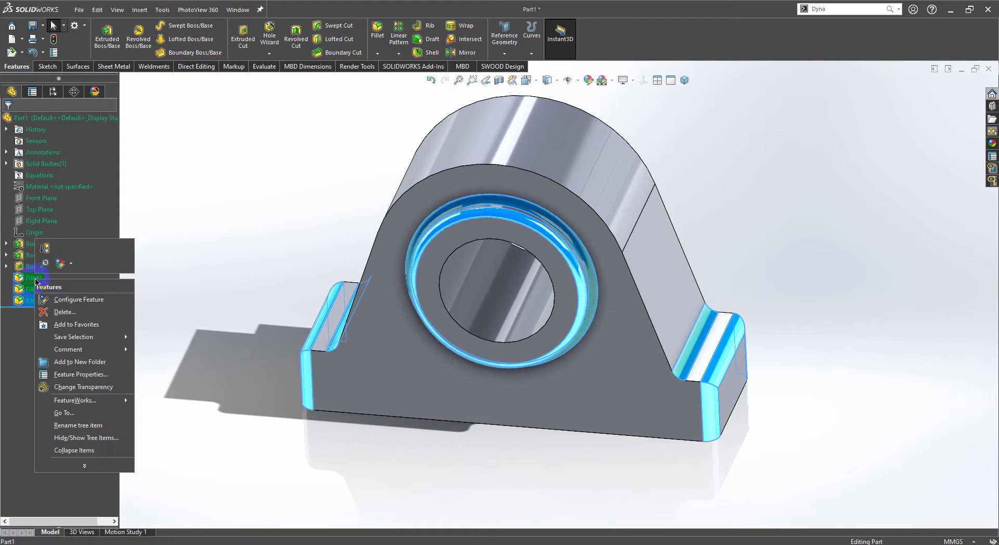
left_click(146, 259)
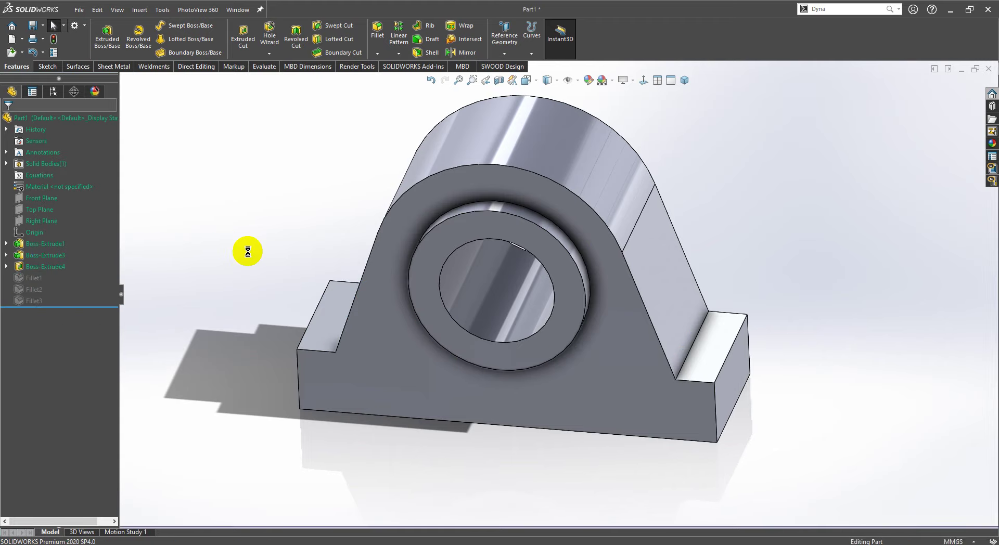
left_click(376, 46)
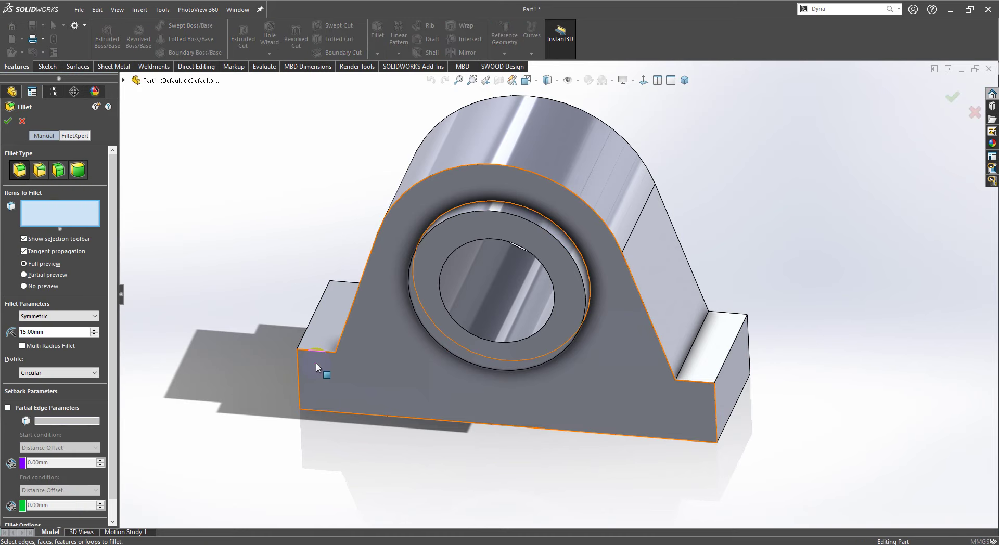
Step: Create a 22 mm fillet on the upright's arched front and back edges
middle_click_drag(316, 364, 396, 298)
left_click(57, 332)
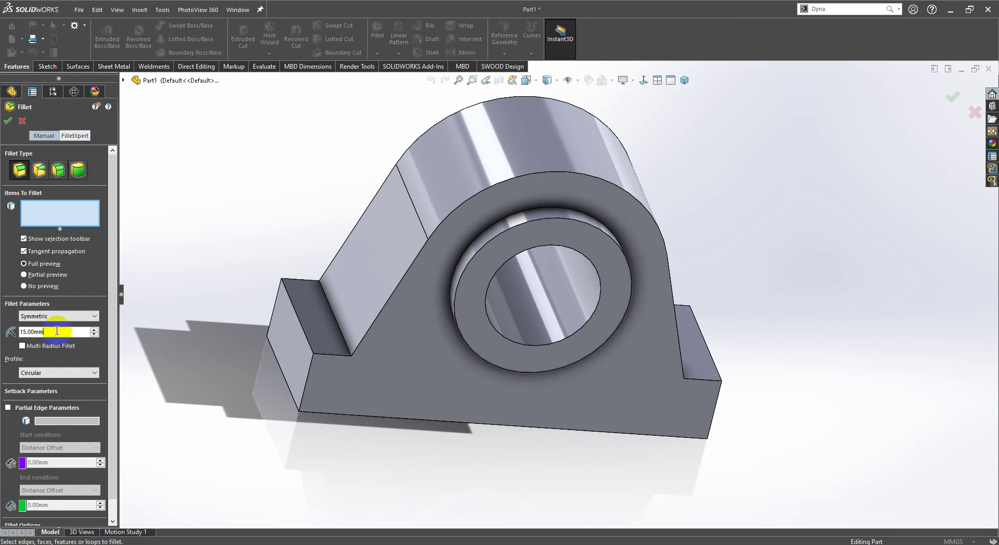
type("22")
key("Return")
left_click(398, 284)
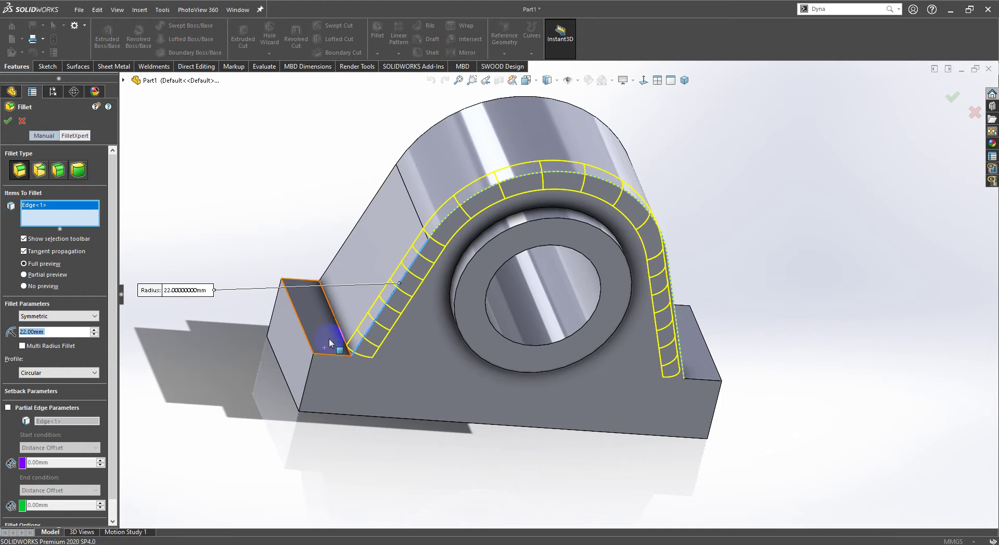
left_click(355, 229)
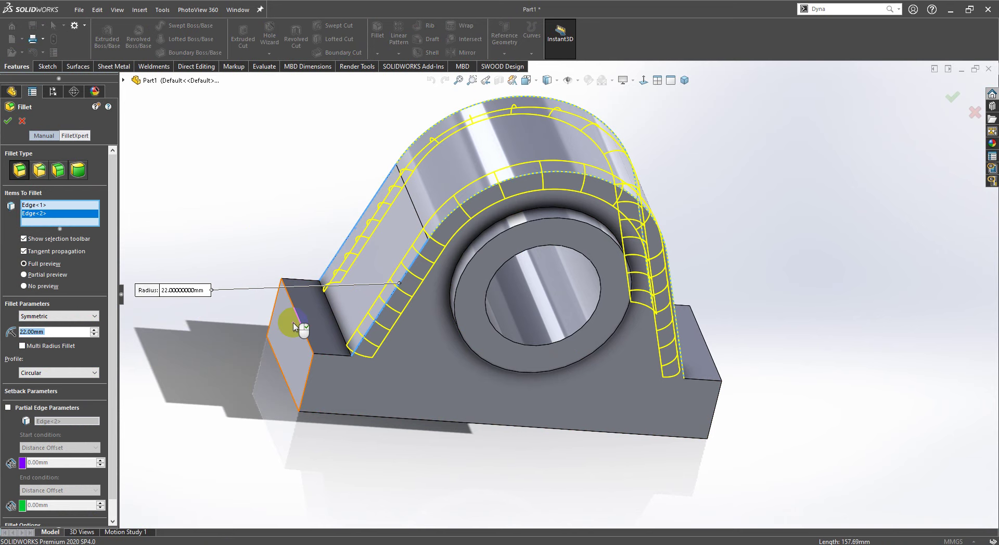
left_click(7, 121)
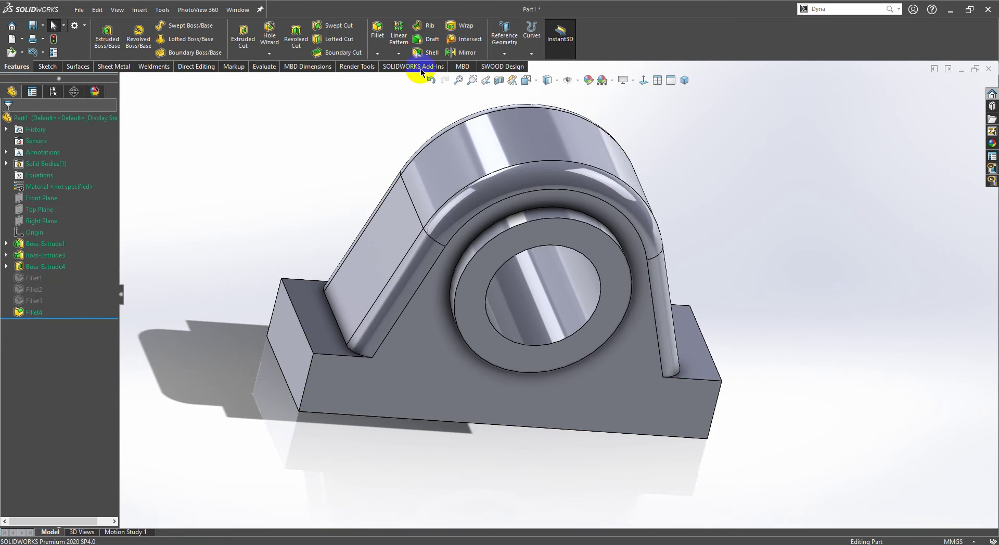
left_click(376, 35)
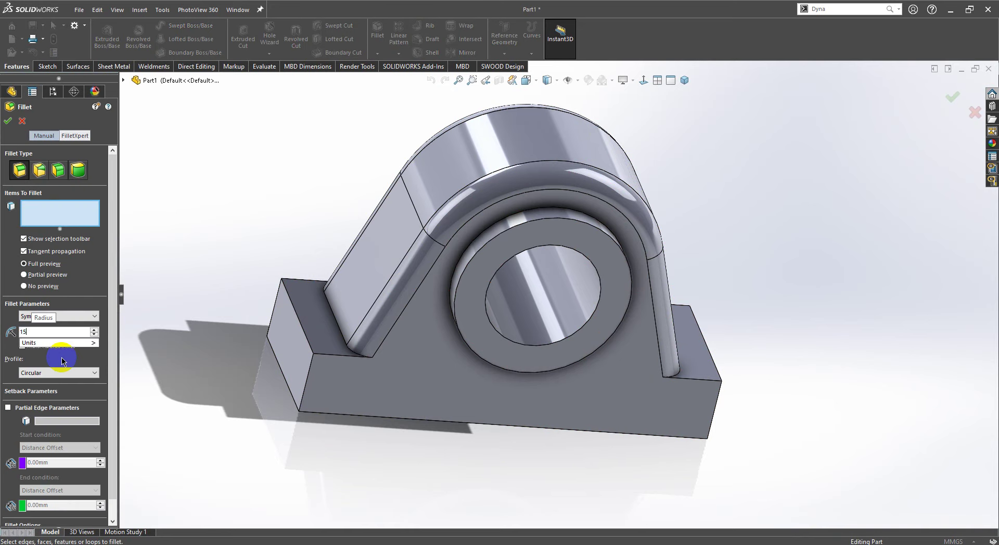
Step: Set a 15 mm fillet radius and select five corner and top edges of the left foot
type("15")
key("Return")
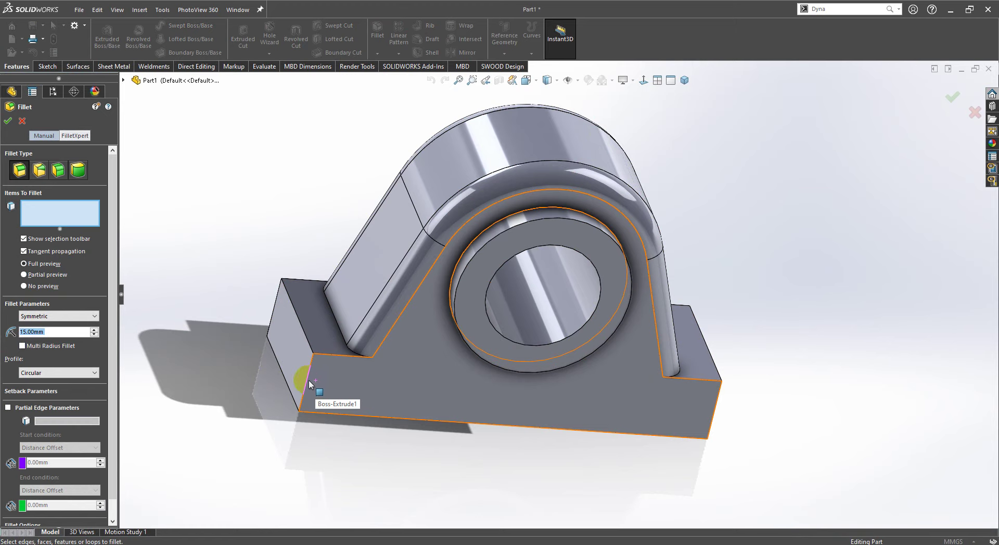
left_click(308, 379)
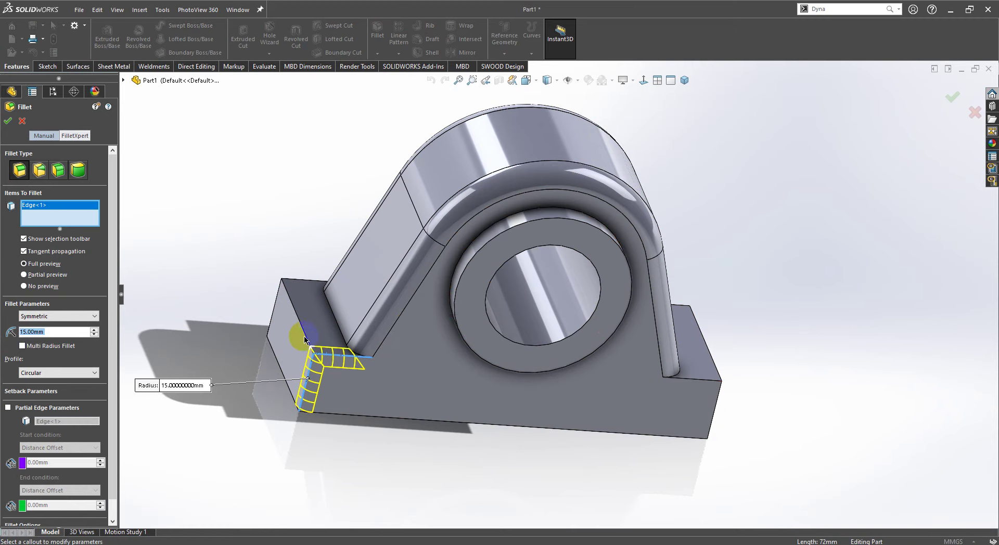
left_click(304, 340)
left_click(269, 297)
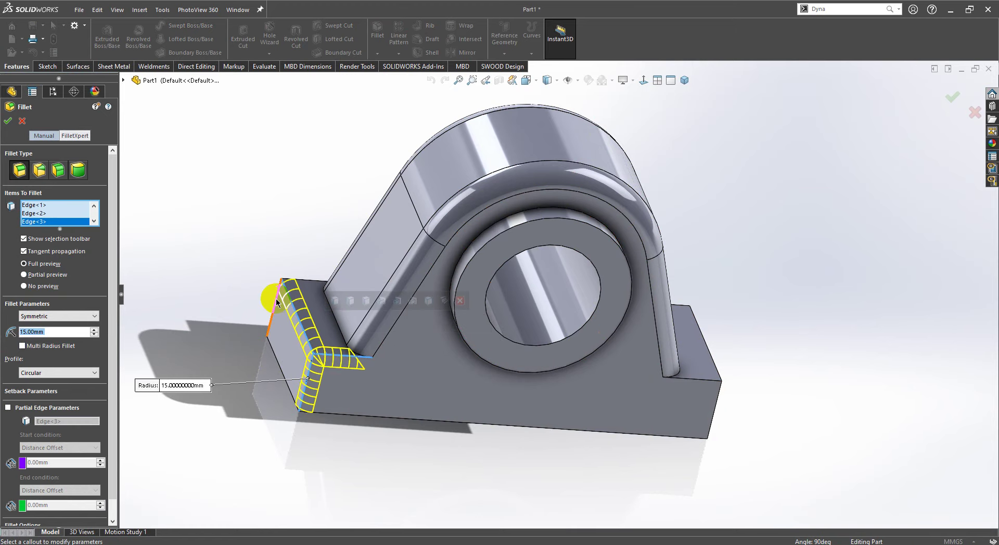
left_click(277, 302)
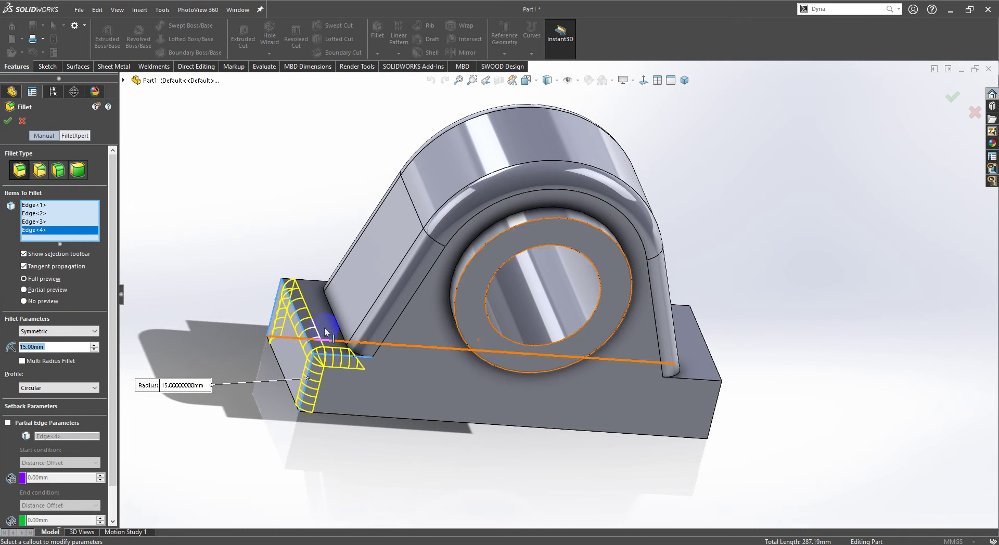
left_click(313, 283)
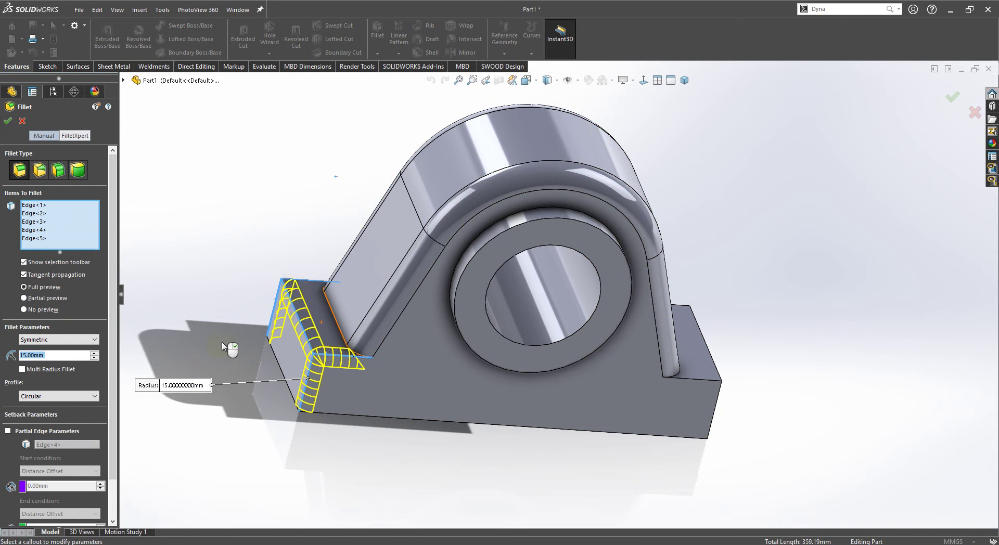
Step: Add the right foot's five inner, outer and top edges and apply the fillet
left_click(706, 386)
left_click(680, 373)
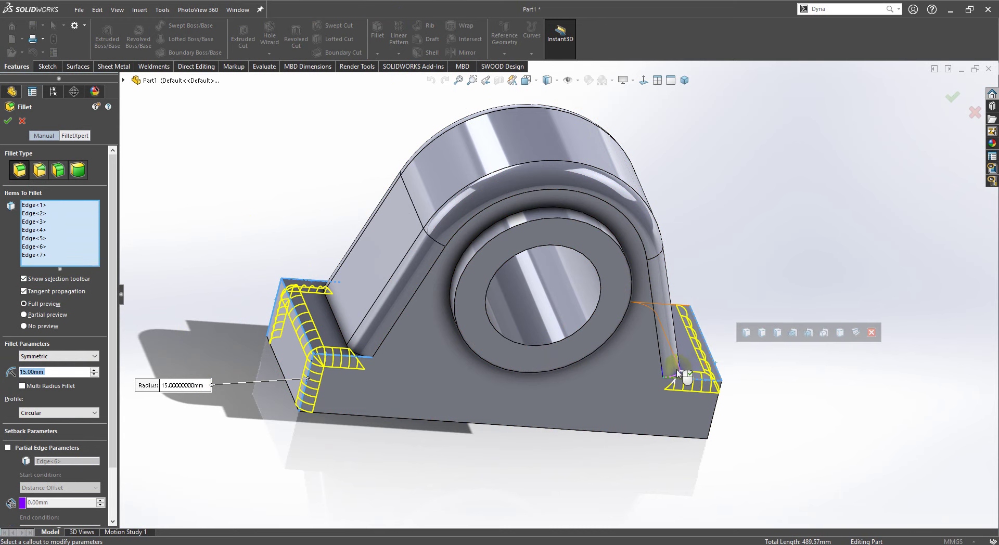
middle_click_drag(680, 374, 732, 306)
left_click(732, 303)
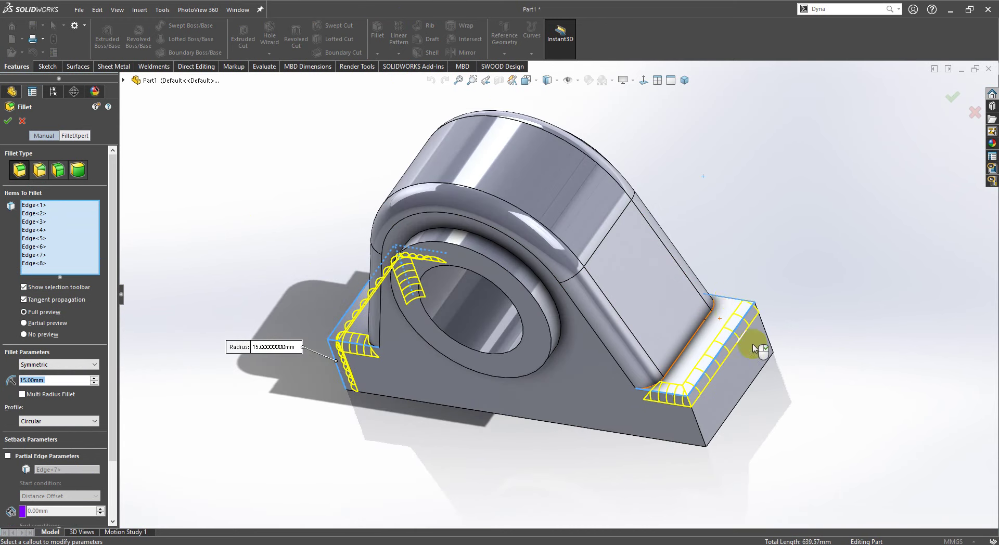
left_click(703, 426)
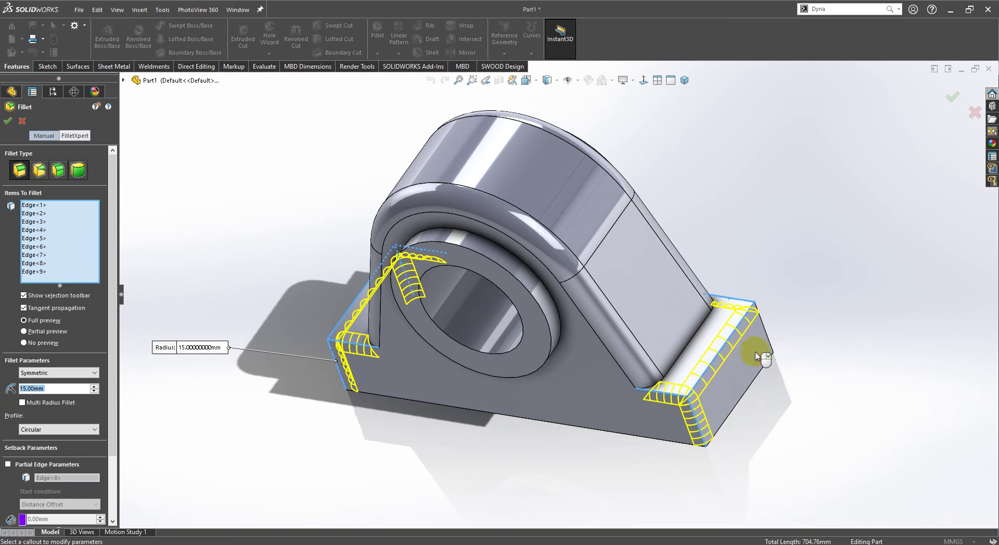
left_click(763, 326)
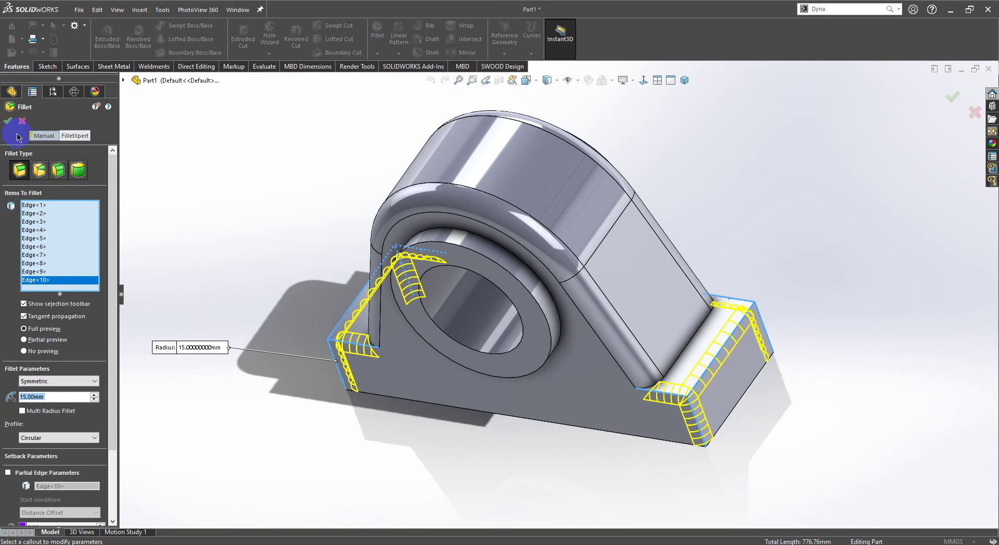
left_click(8, 120)
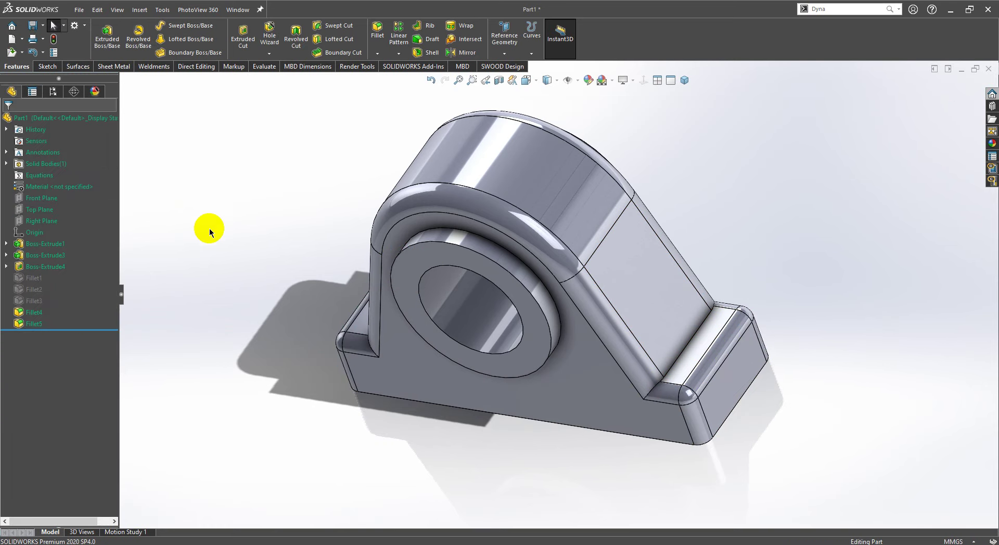
mouse_move(345, 345)
middle_mouse_down()
mouse_move(356, 296)
mouse_move(357, 331)
middle_mouse_up()
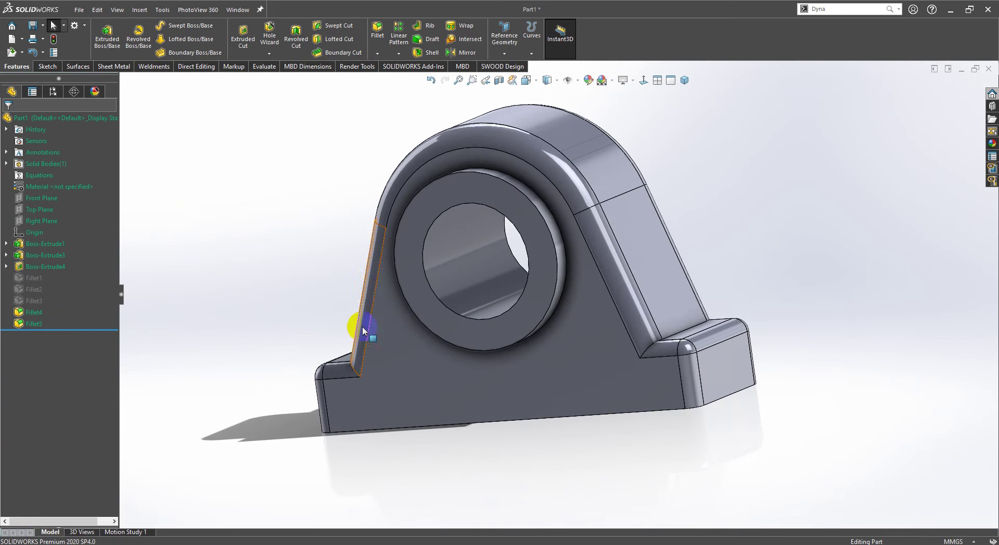
key("alt+Tab")
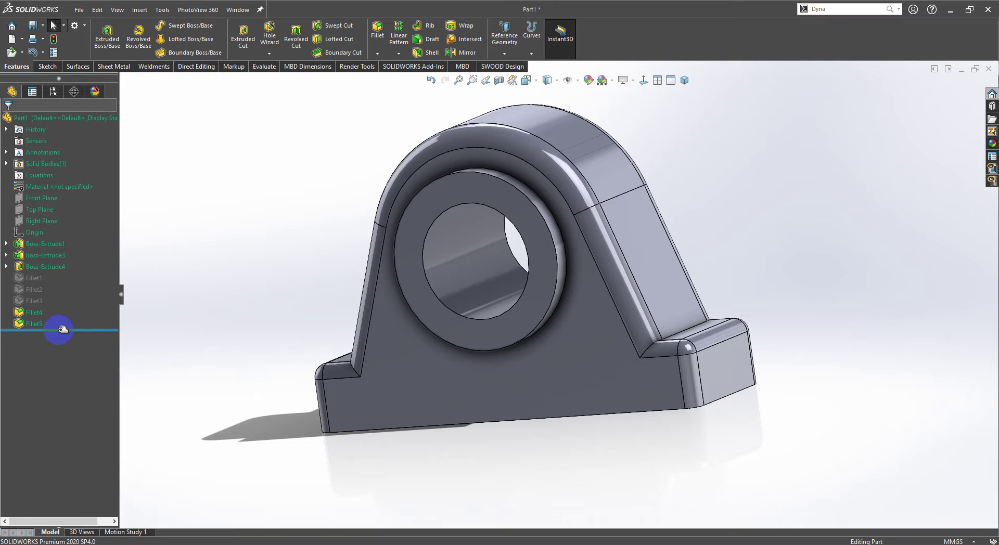
left_click_drag(63, 330, 37, 279)
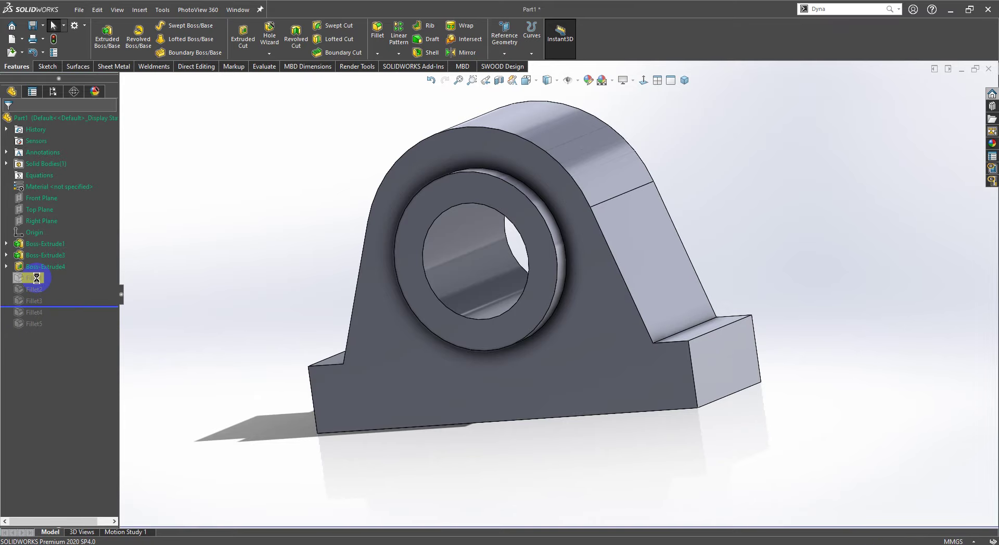
left_click_drag(56, 304, 29, 284)
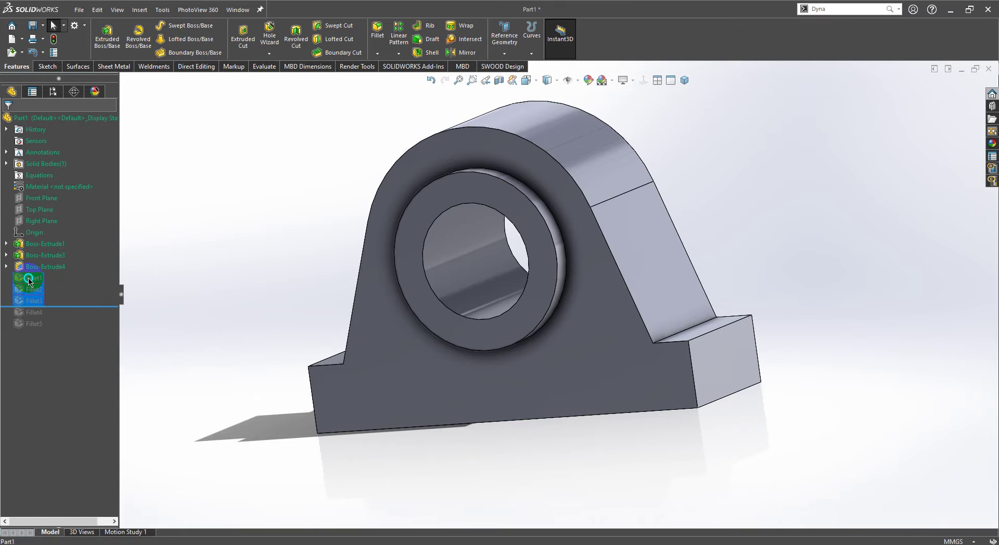
right_click(29, 281)
left_click(86, 255)
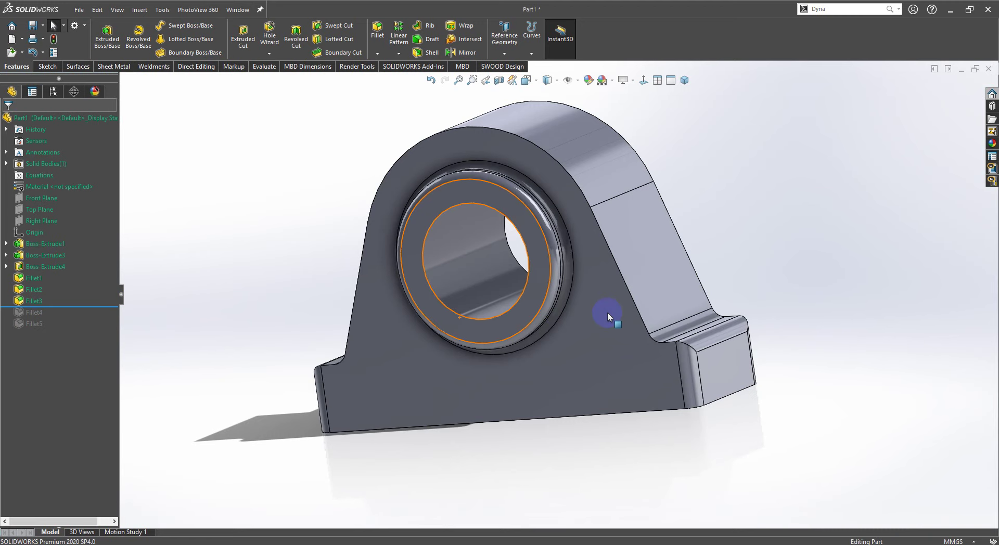
scroll(609, 317, "down", 1)
scroll(632, 357, "down", 2)
scroll(628, 370, "down", 2)
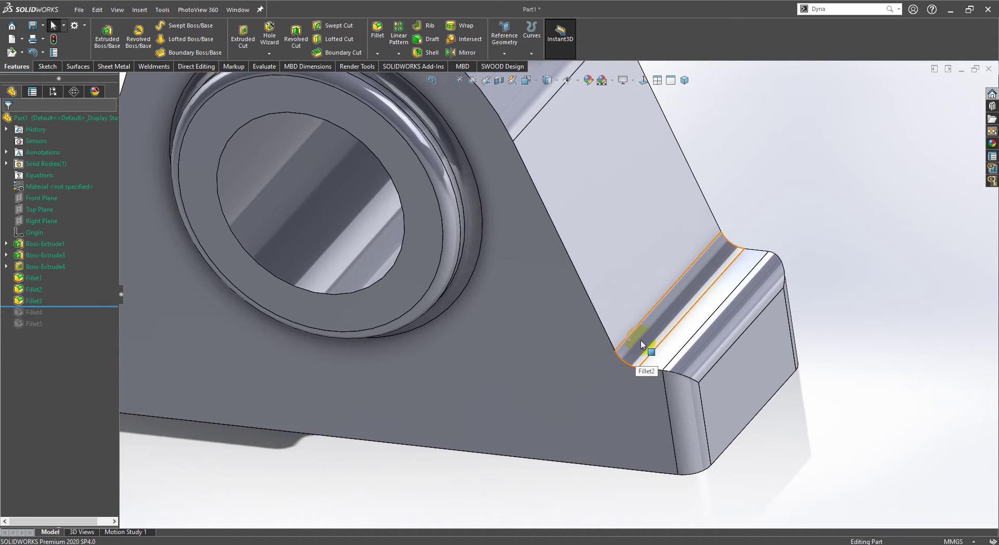
scroll(647, 343, "up", 5)
left_click(32, 289)
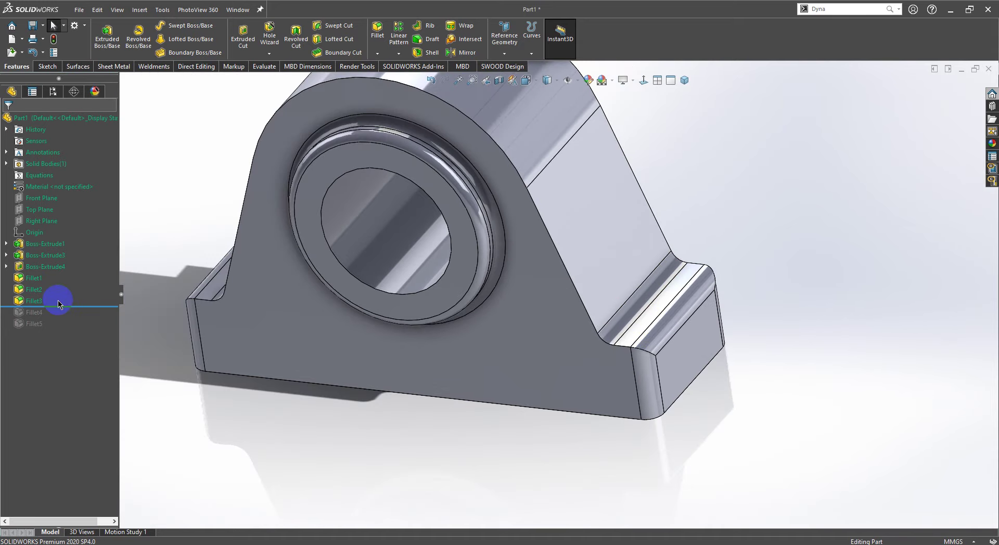
right_click(27, 283)
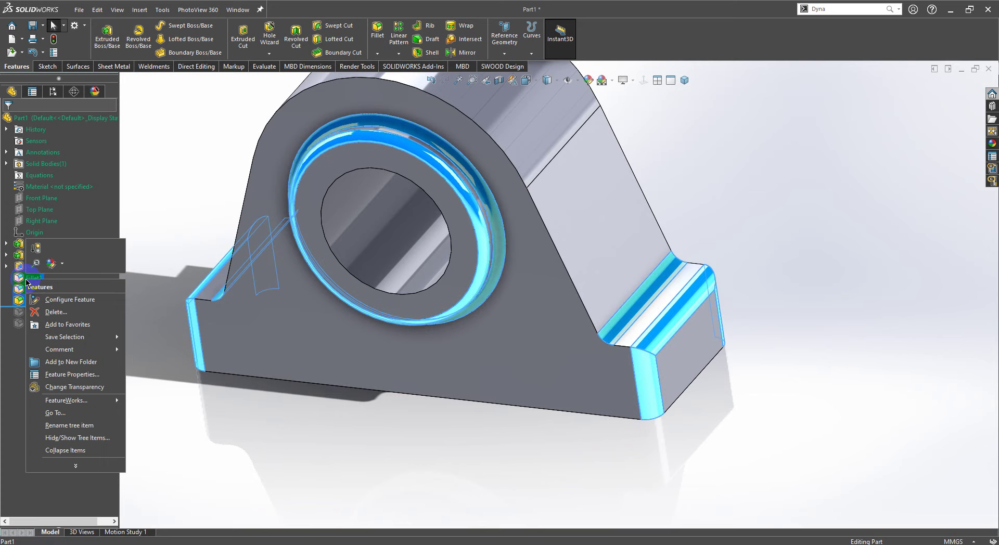
left_click(38, 250)
left_click_drag(79, 307, 78, 328)
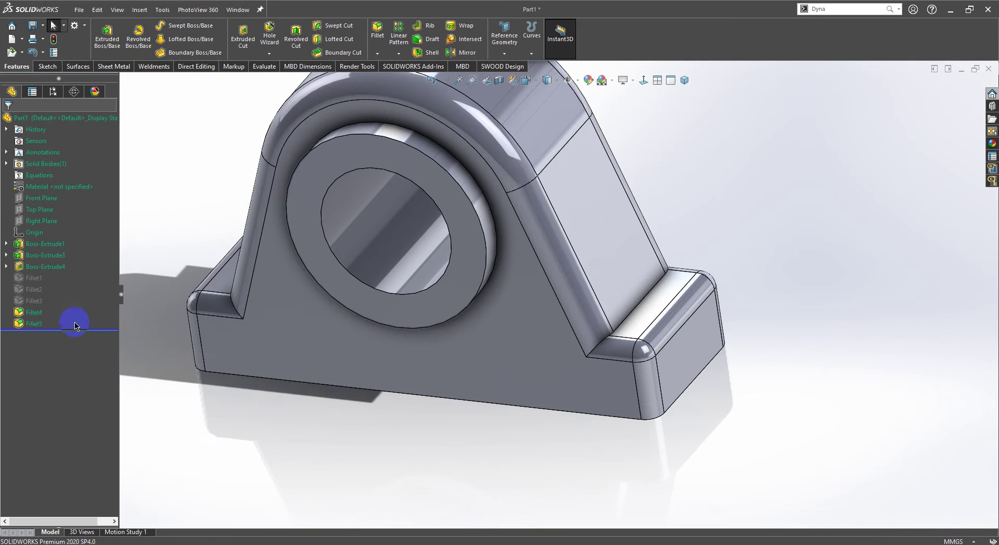
left_click(406, 67)
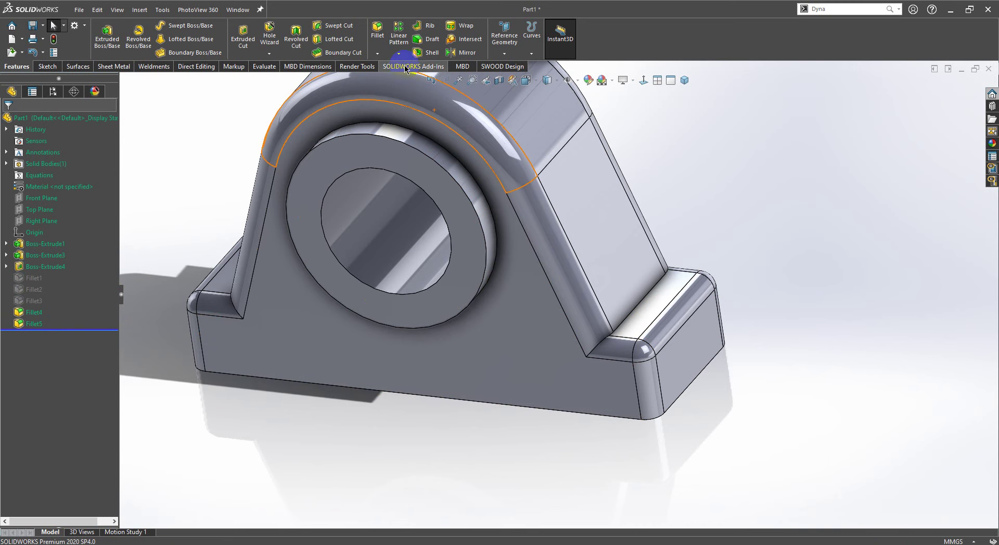
left_click(377, 31)
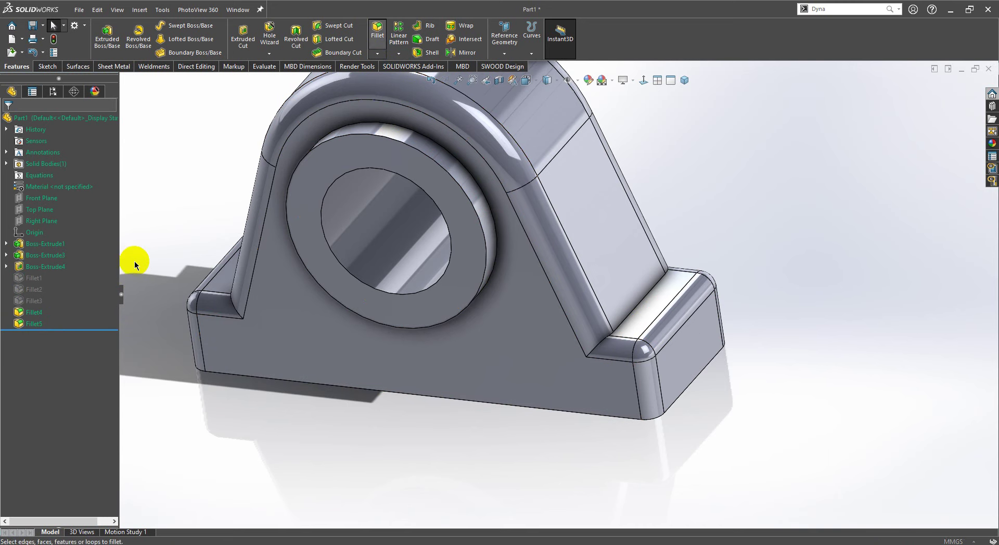
Step: Set up an 8 mm fillet on both upright-to-foot inner corner edges, right and left
type("8")
key("Return")
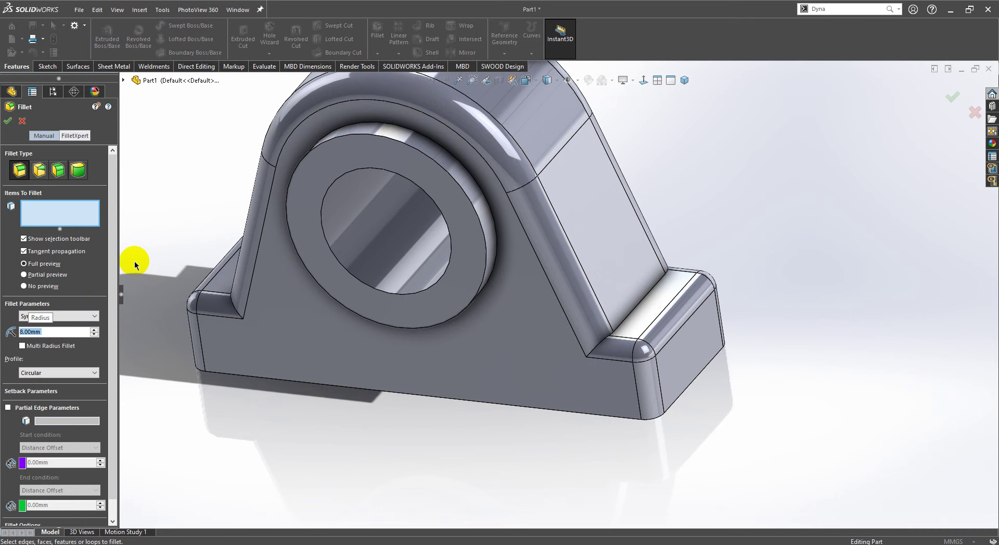
left_click(633, 315)
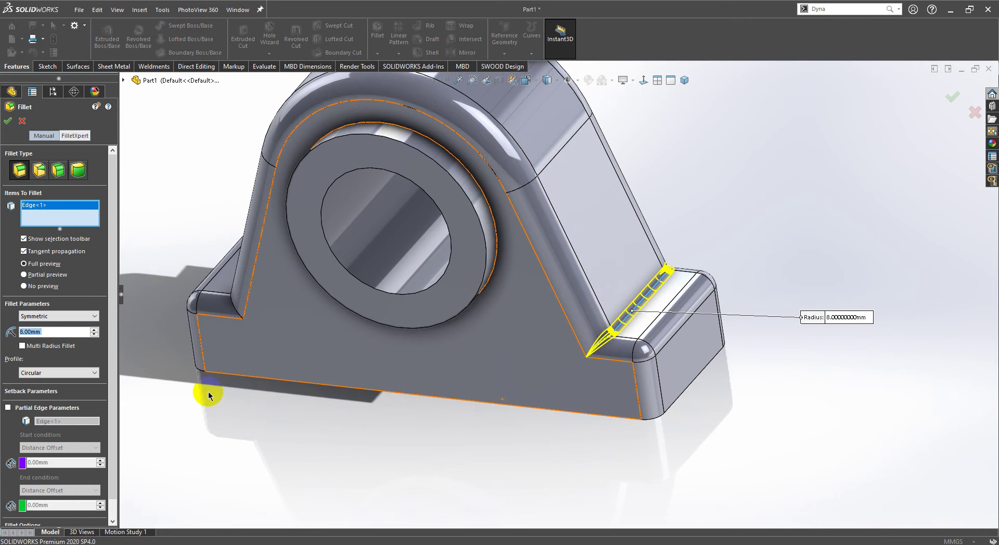
middle_click_drag(397, 404, 431, 411)
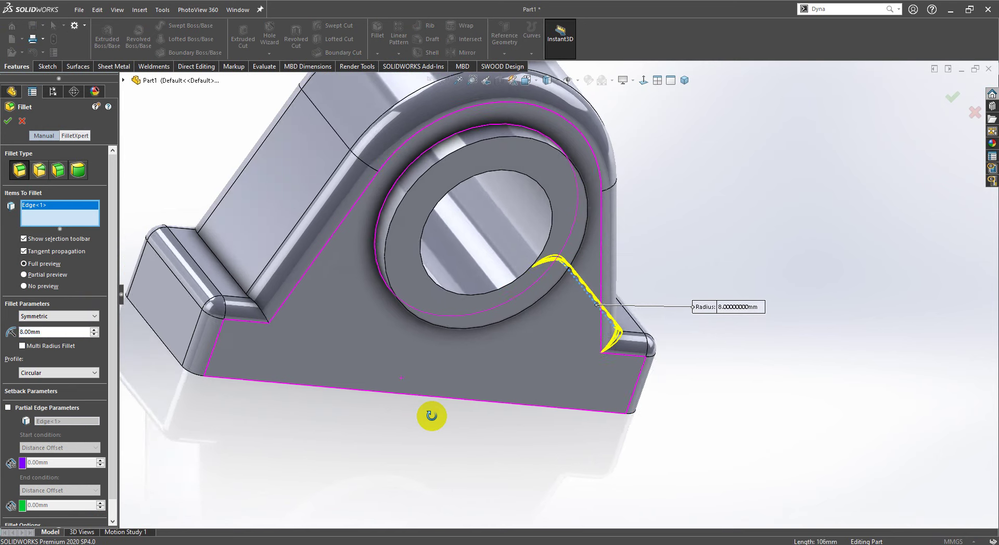
left_click(239, 285)
mouse_move(339, 424)
middle_mouse_down()
mouse_move(301, 402)
mouse_move(284, 118)
middle_mouse_up()
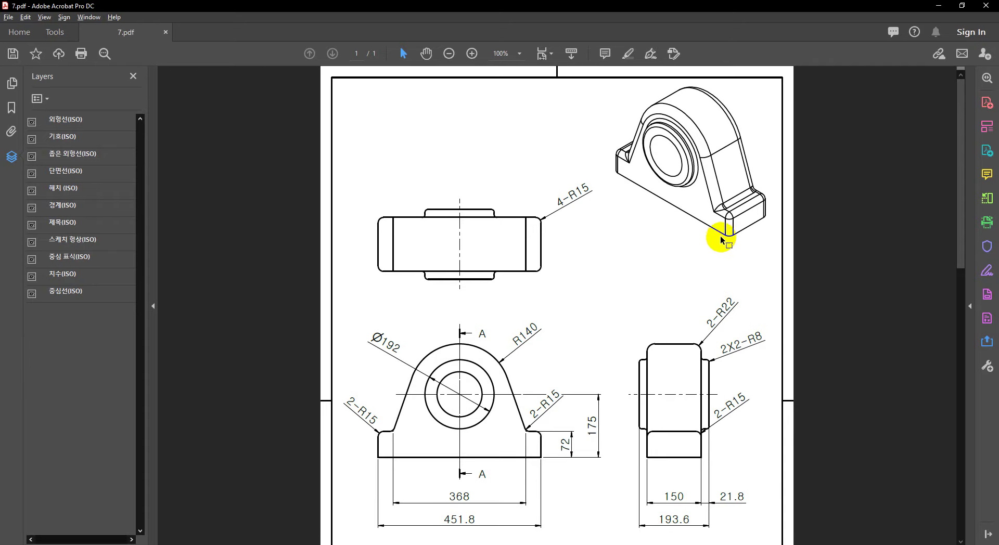
left_click(937, 12)
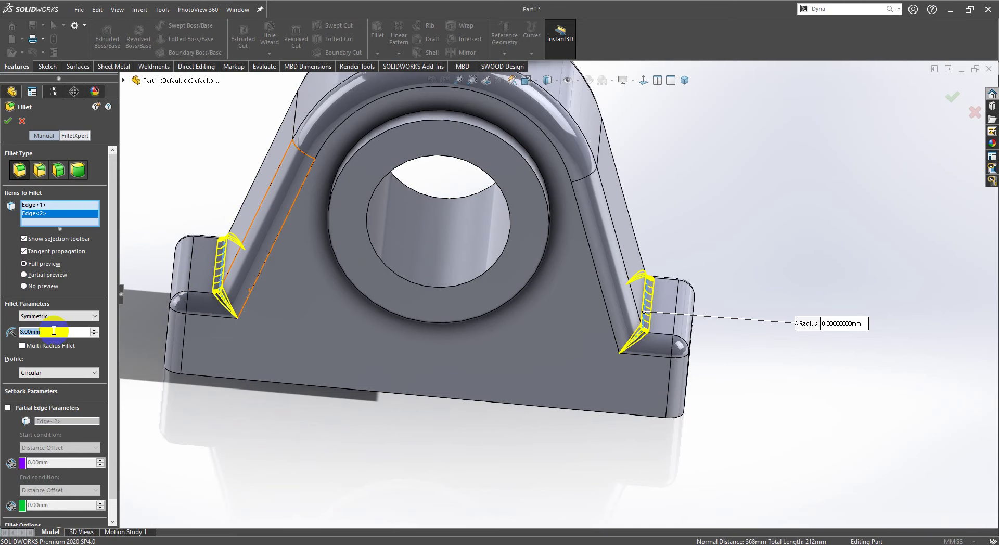
Step: Change the rib-corner fillet radius from 8 to 15 mm and accept it
type("15")
key("Return")
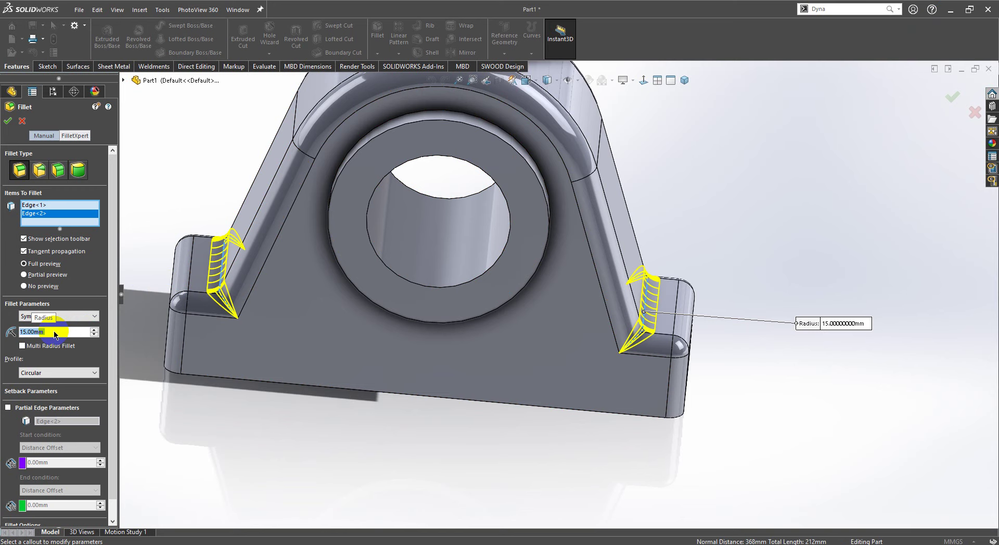
middle_click_drag(703, 383, 676, 383)
scroll(614, 360, "down", 3)
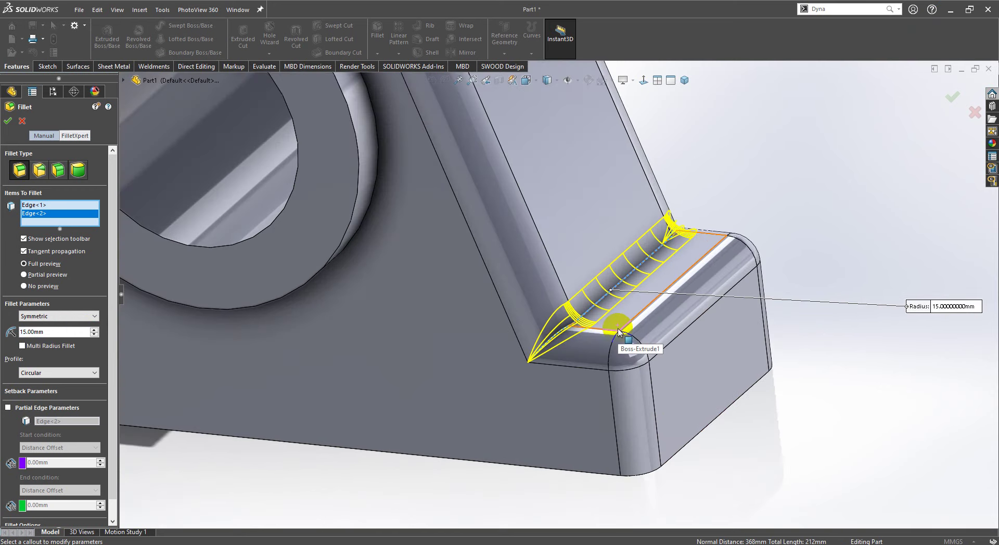
scroll(567, 349, "down", 3)
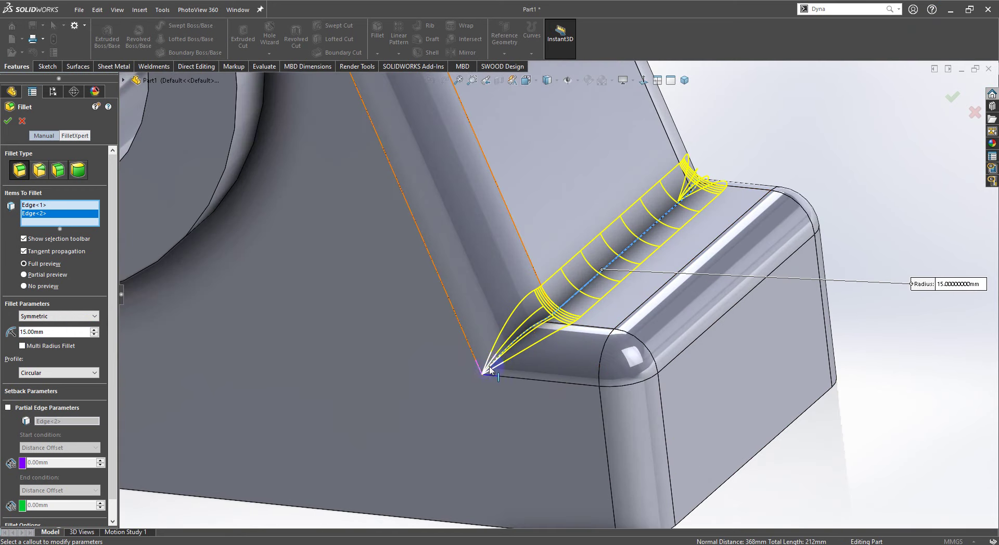
scroll(555, 295, "up", 2)
scroll(556, 295, "up", 2)
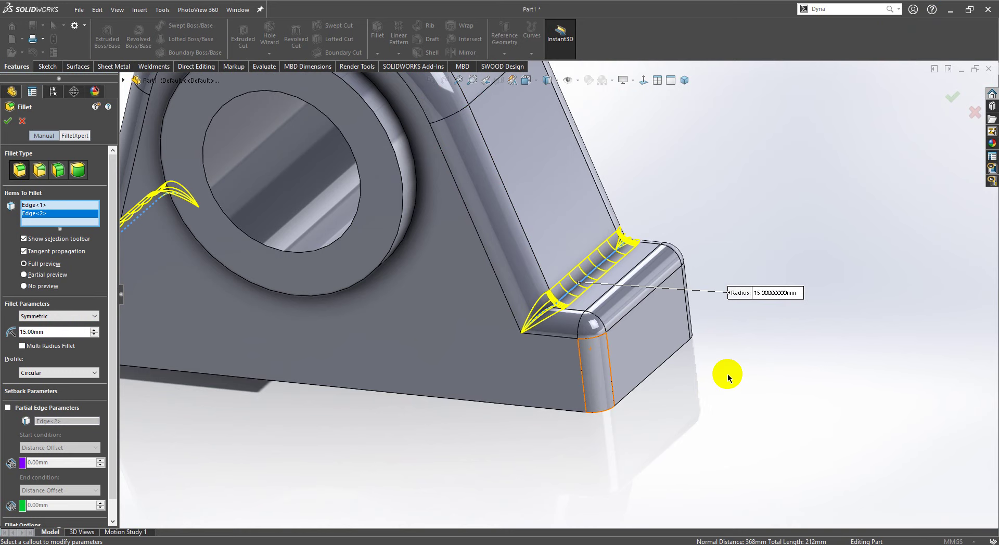
mouse_move(725, 372)
middle_mouse_down()
mouse_move(662, 379)
mouse_move(666, 423)
mouse_move(725, 456)
mouse_move(727, 355)
mouse_move(742, 374)
mouse_move(734, 368)
middle_mouse_up()
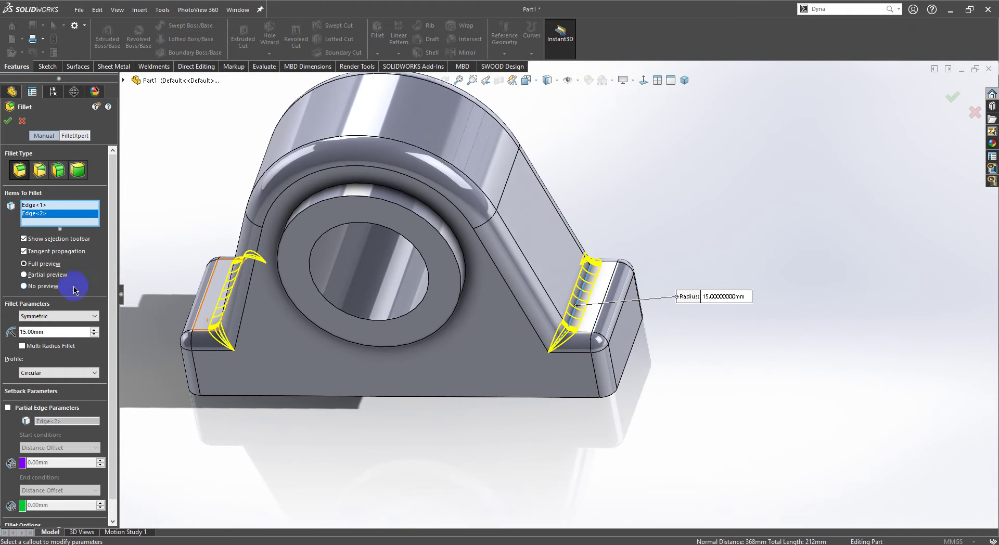
left_click(9, 123)
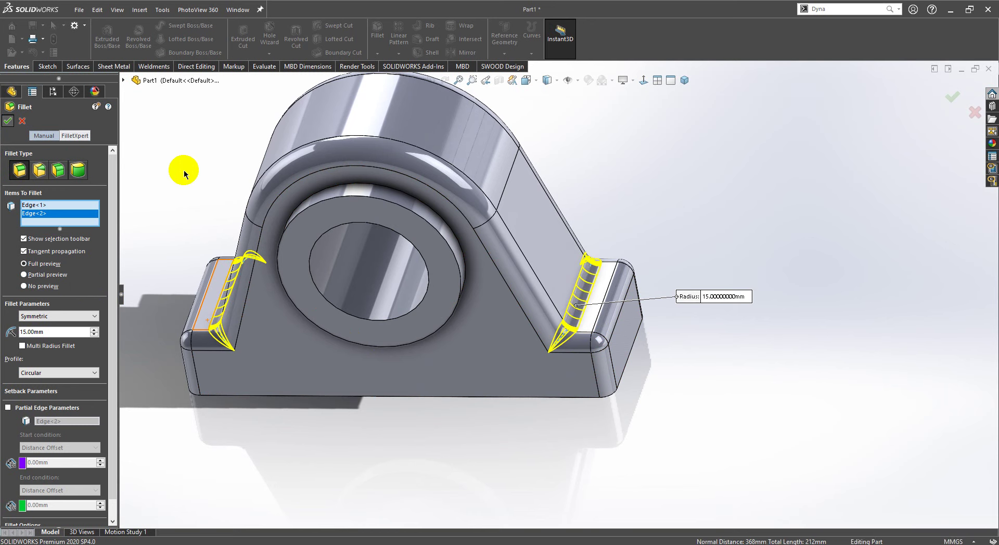
mouse_move(554, 201)
middle_mouse_down()
mouse_move(475, 339)
mouse_move(516, 331)
mouse_move(448, 250)
middle_mouse_up()
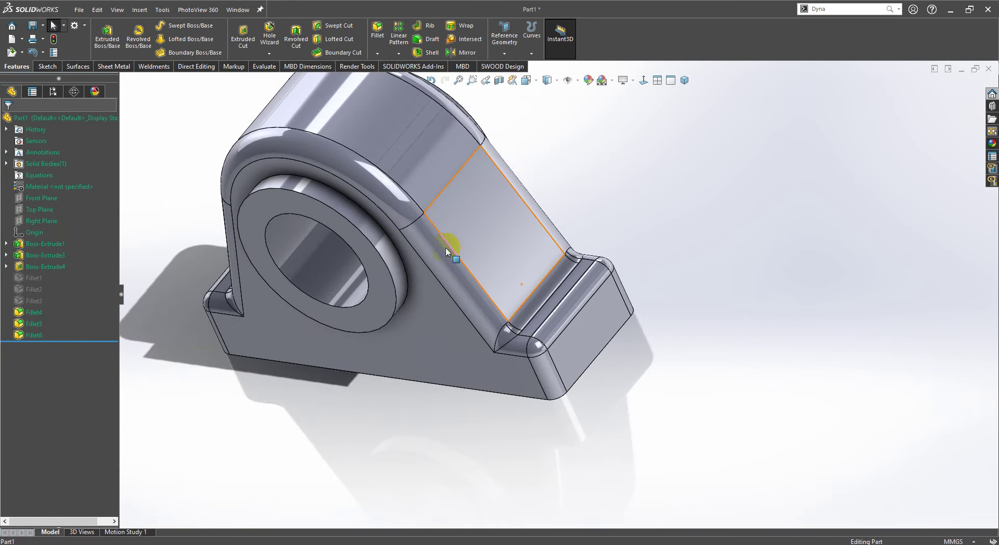
left_click(377, 29)
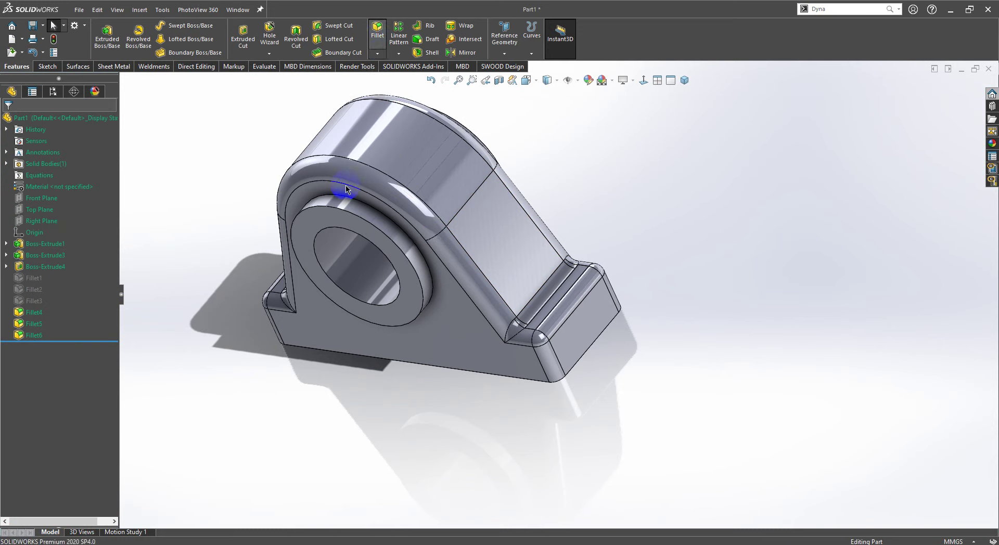
left_click(326, 215)
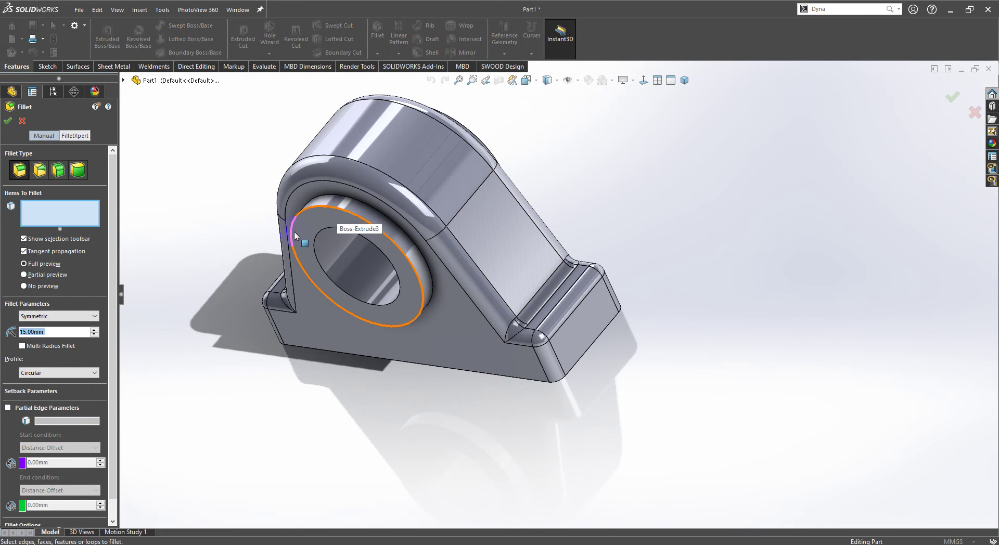
type("8")
key("Return")
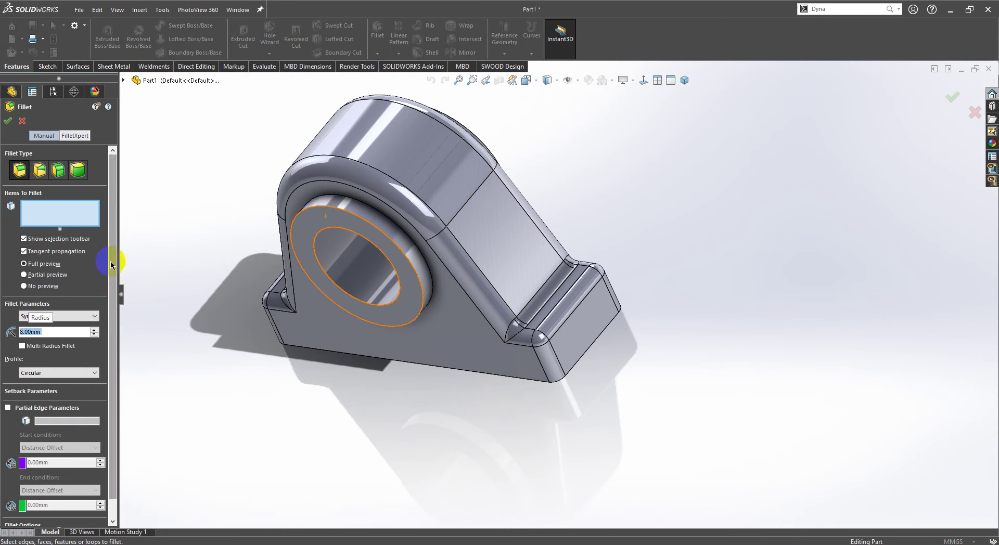
left_click(347, 213)
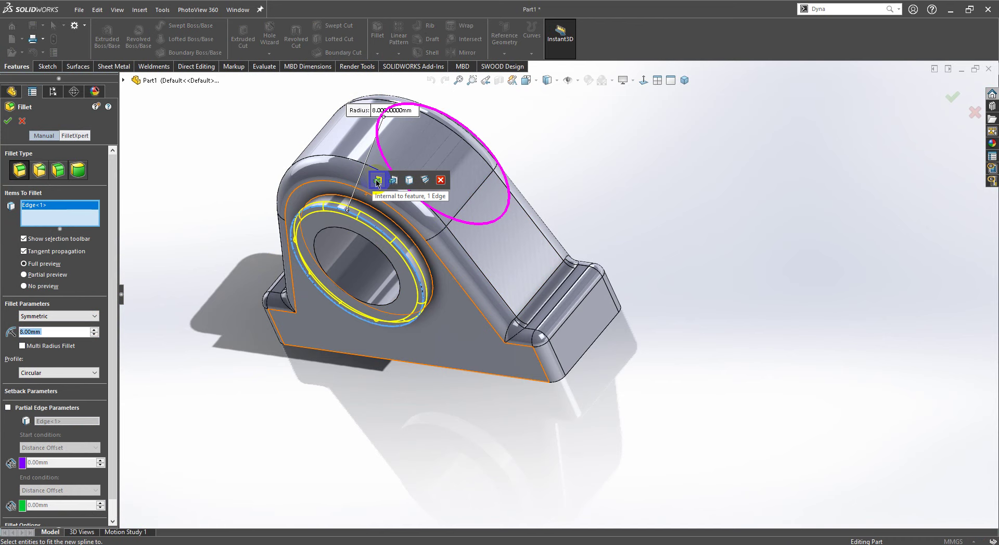
left_click(378, 181)
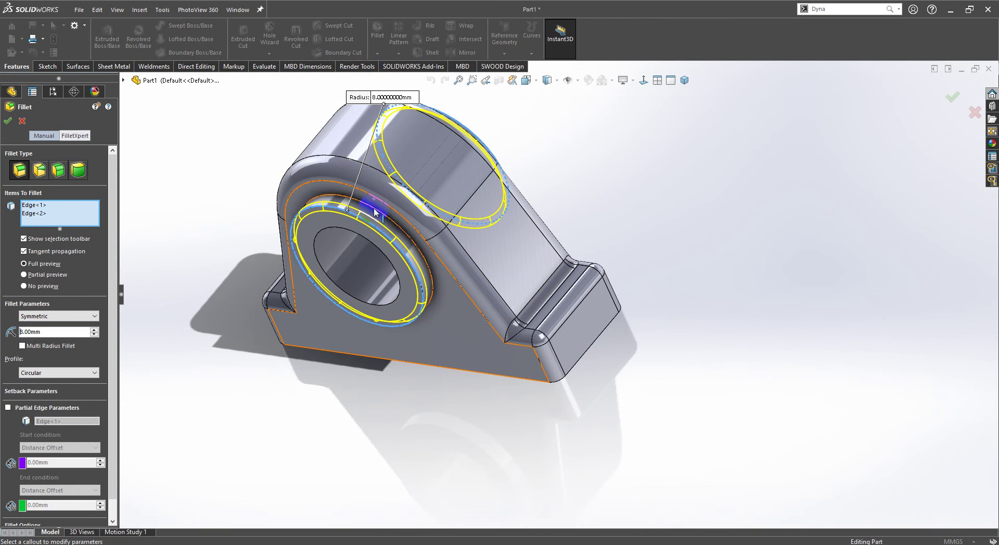
left_click(376, 211)
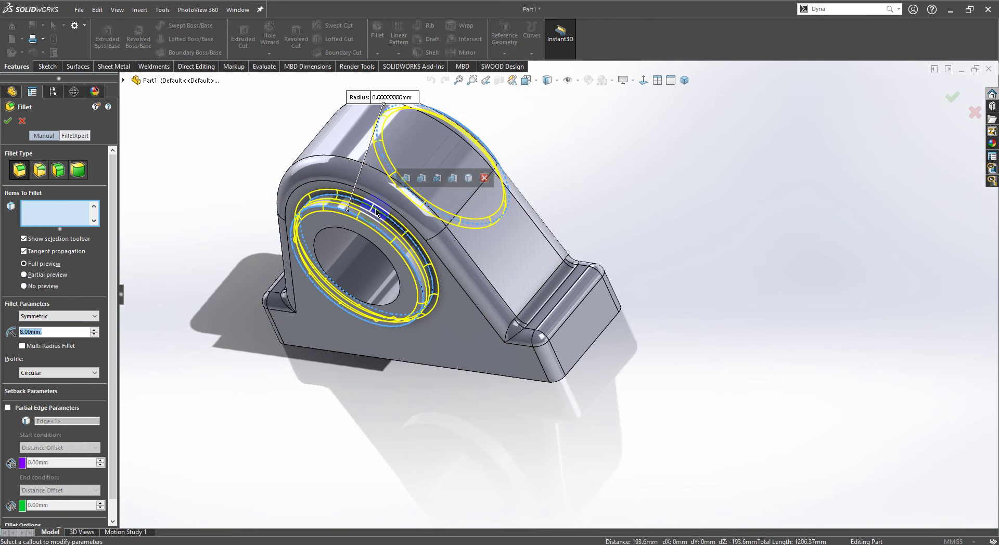
left_click(442, 178)
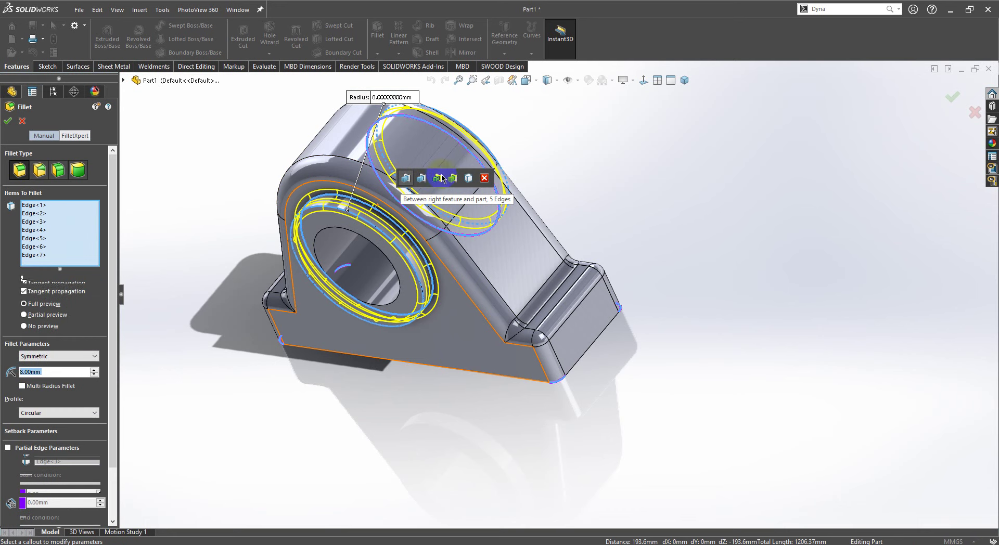
left_click(279, 307)
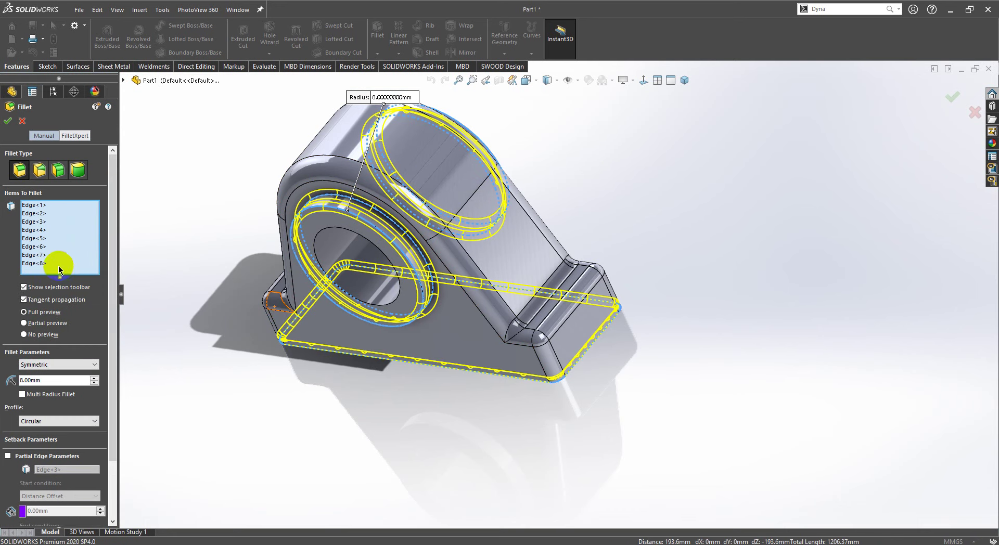
left_click(53, 266)
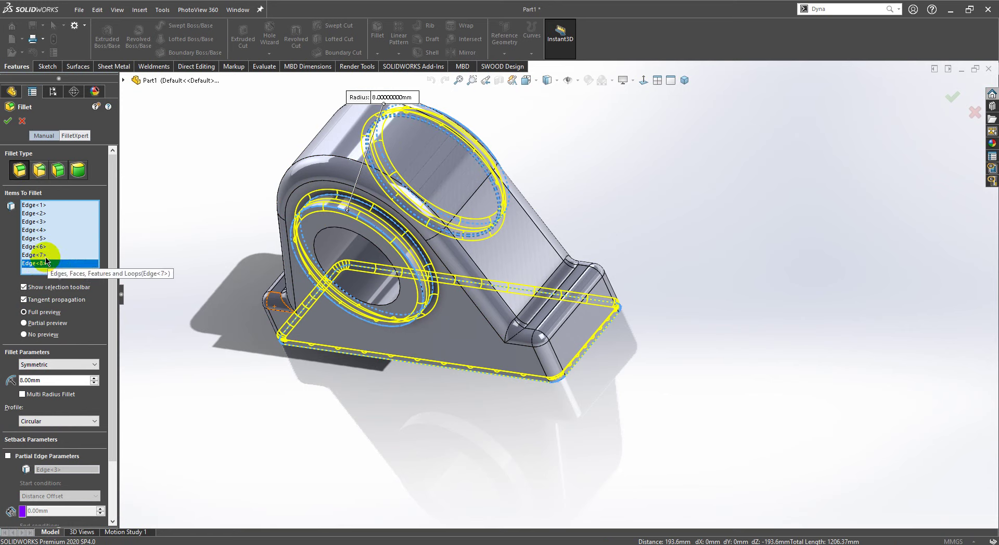
left_click(45, 239)
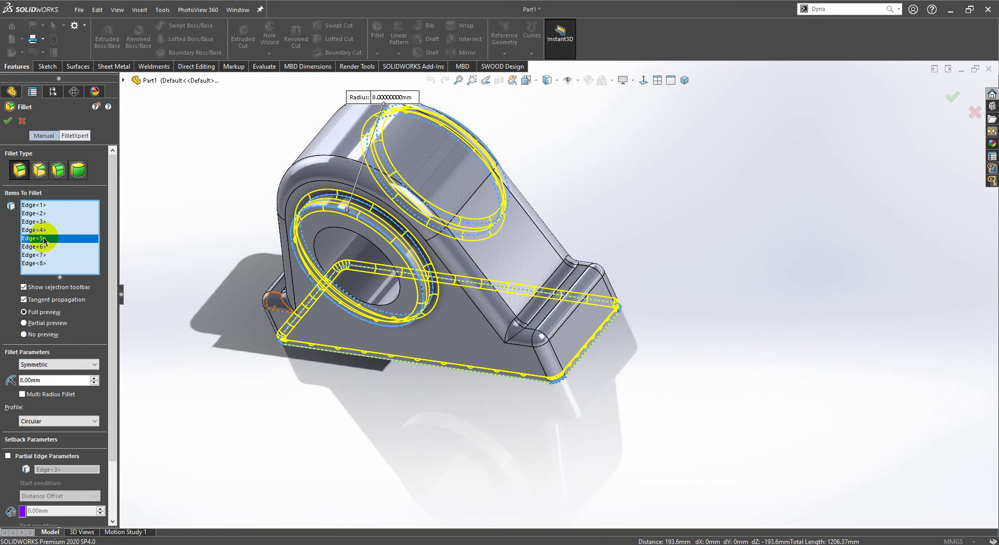
left_click(44, 230)
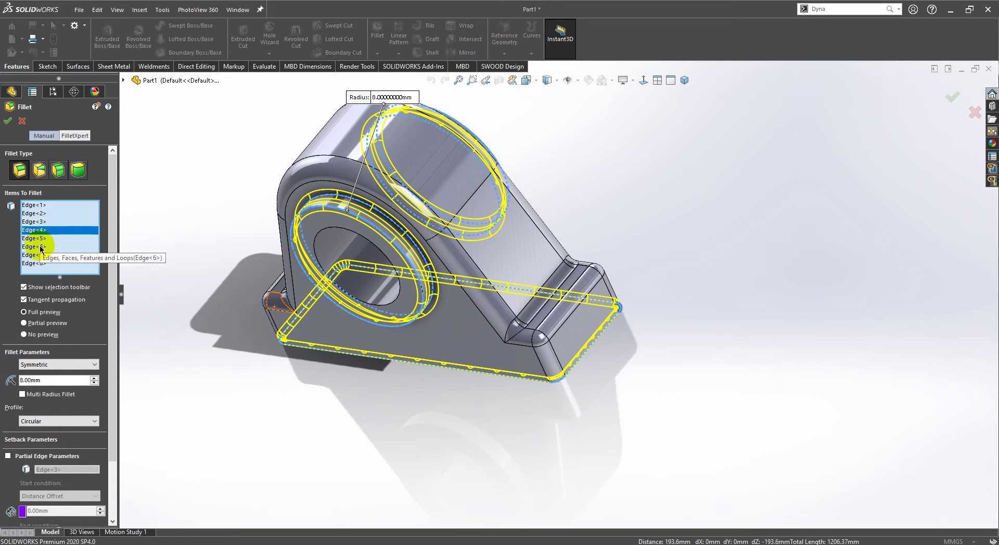
left_click(41, 238)
left_click_drag(41, 248, 40, 263)
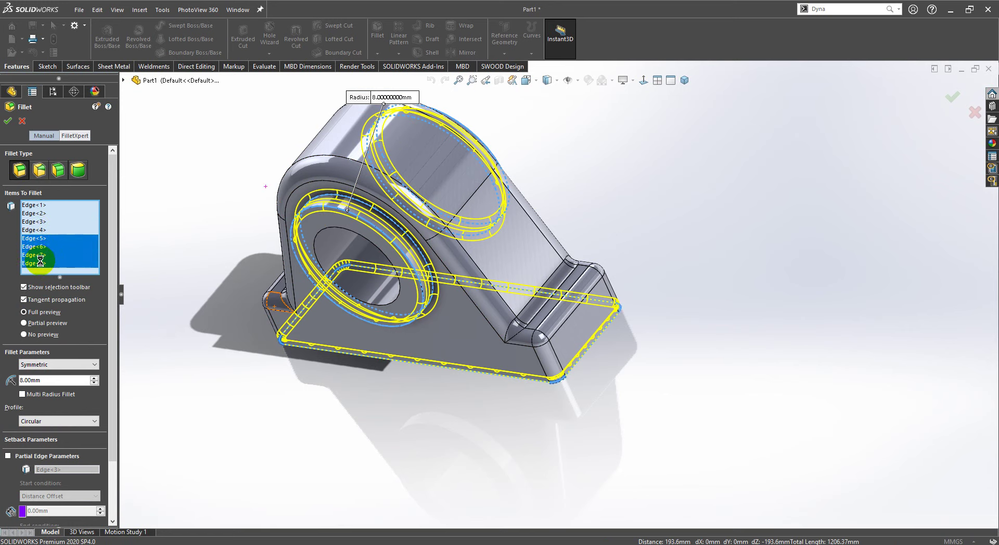
key("Delete")
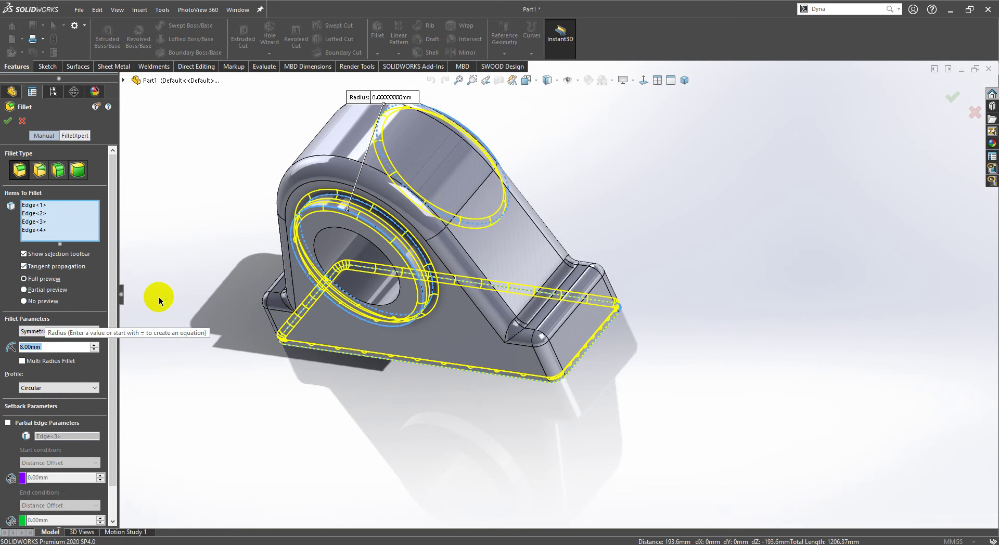
right_click(64, 229)
left_click(93, 225)
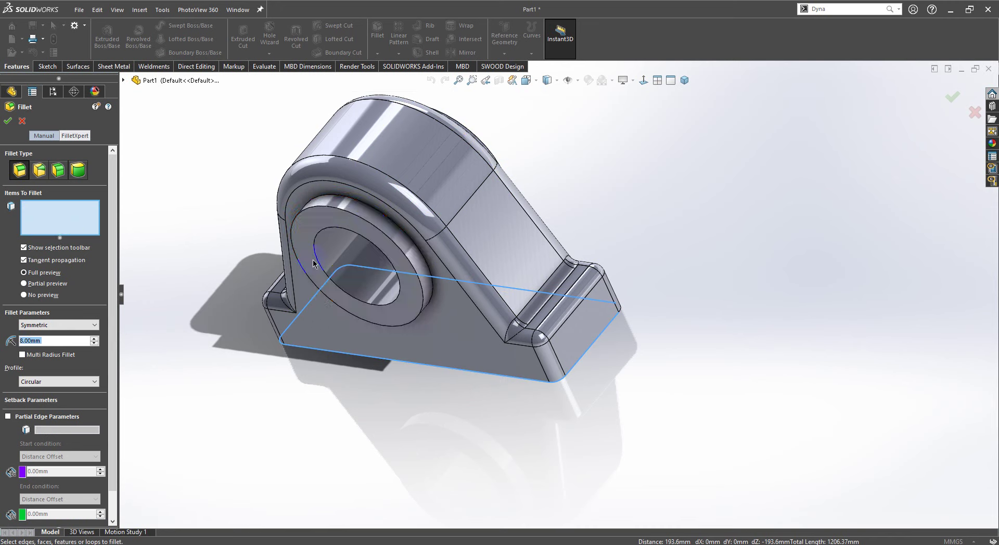
left_click(369, 225)
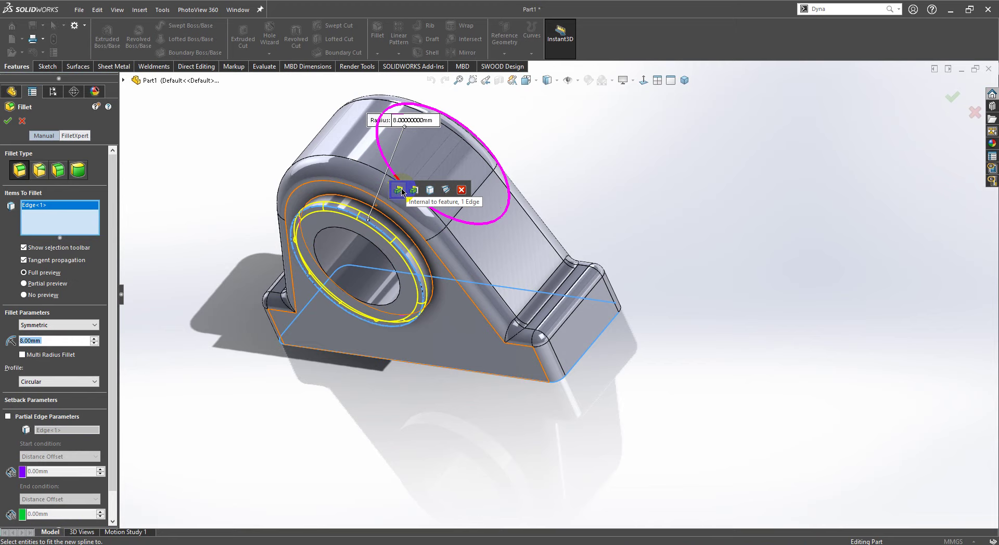
left_click(401, 190)
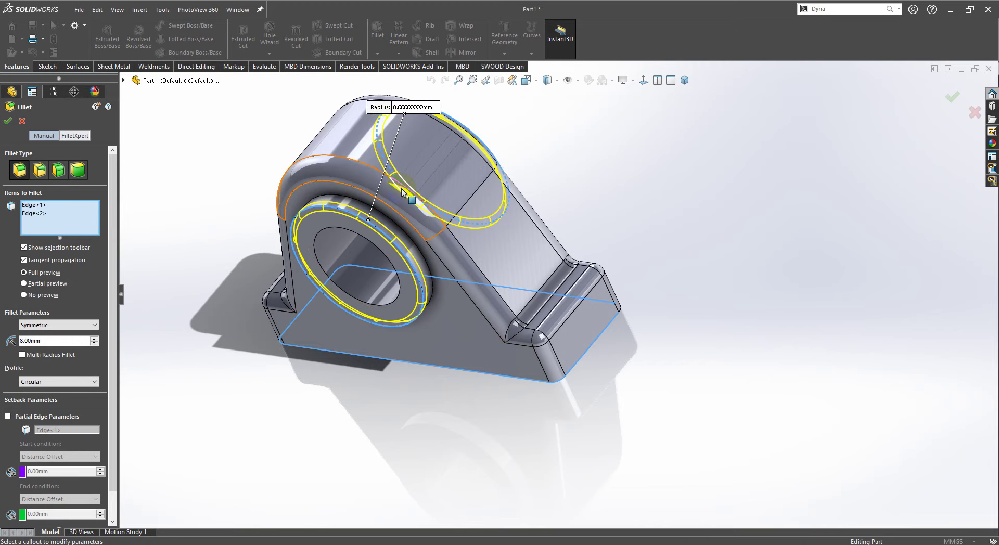
middle_click_drag(623, 166, 566, 232)
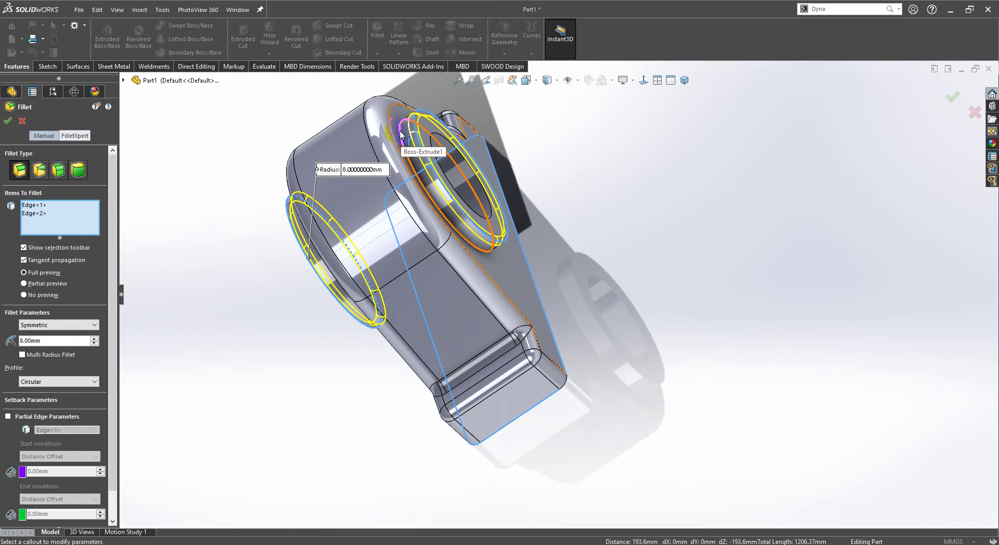
left_click(400, 134)
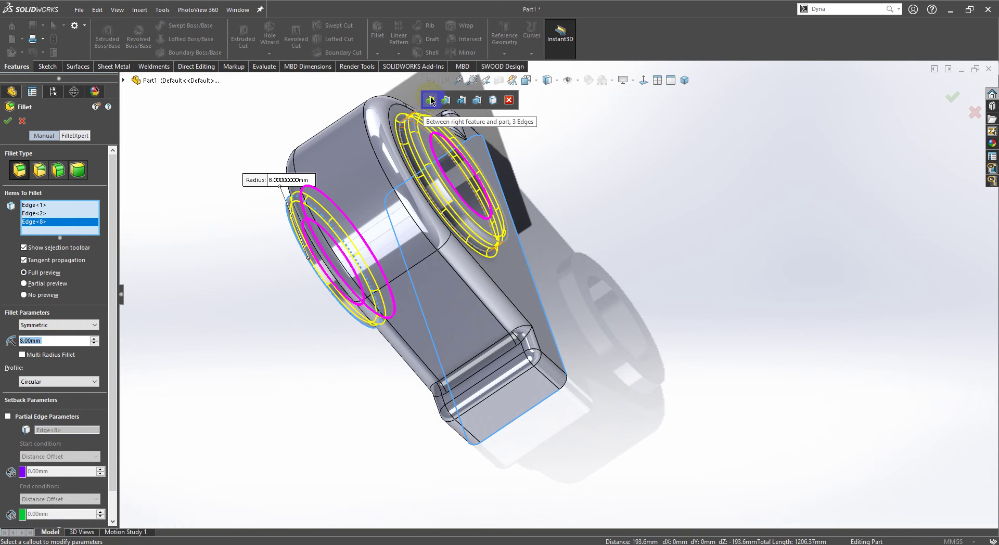
left_click(431, 100)
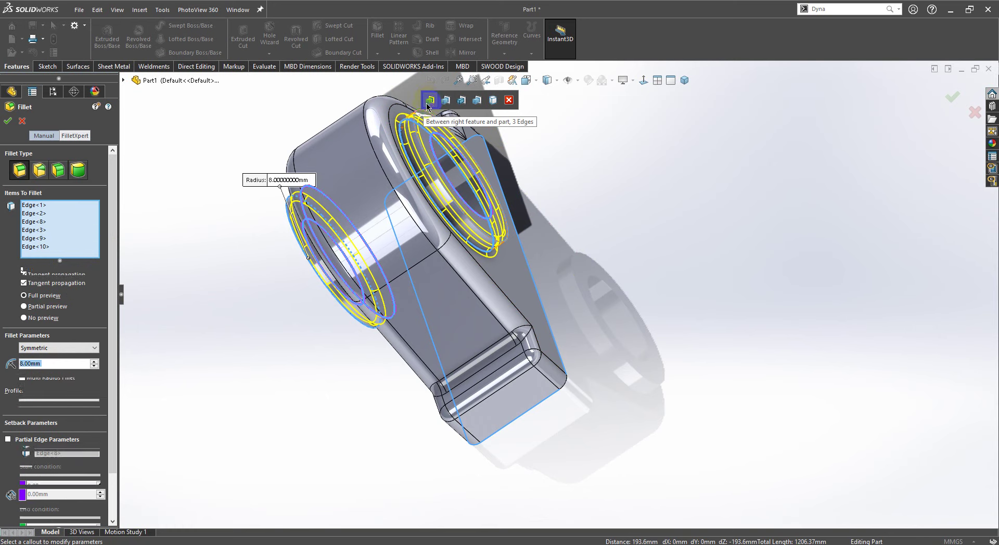
mouse_move(613, 324)
middle_mouse_down()
mouse_move(654, 276)
mouse_move(683, 292)
middle_mouse_up()
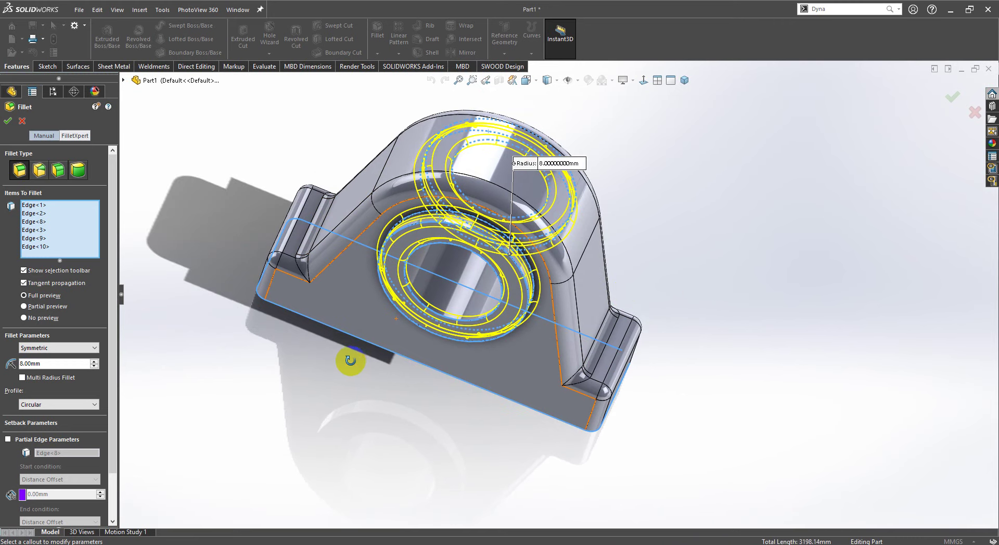
middle_click_drag(348, 359, 301, 347)
scroll(567, 164, "down", 3)
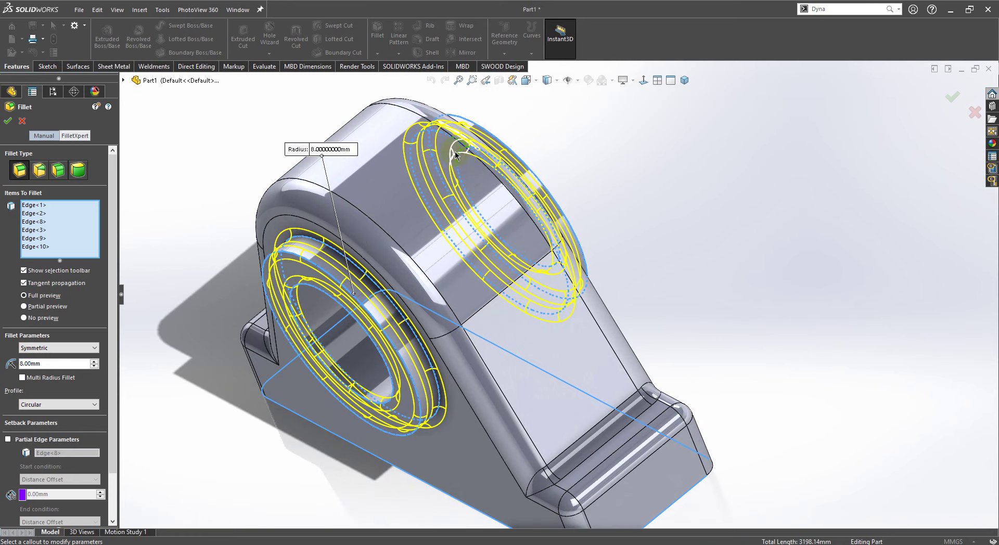
left_click(8, 120)
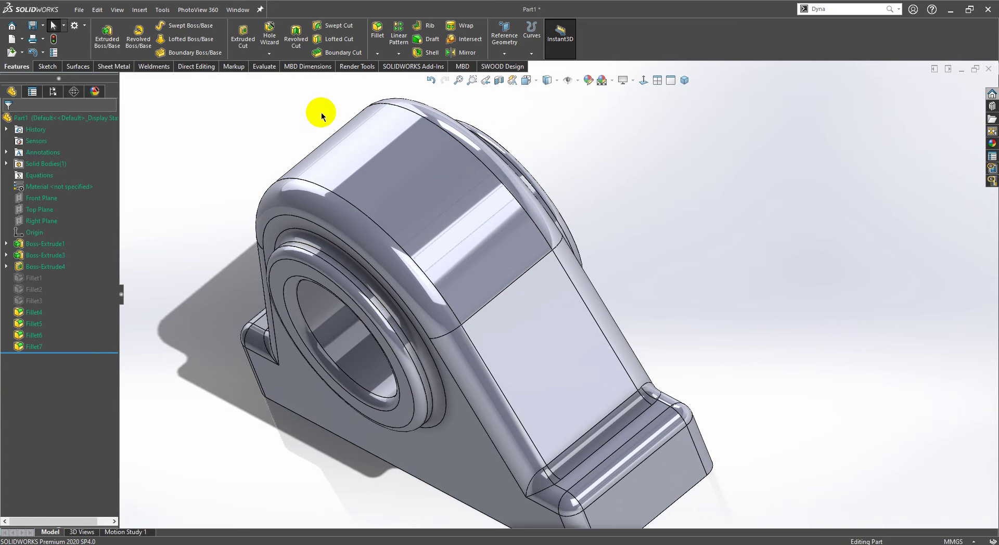
Step: Switch to isometric view and select the housing's rounded top and flat side faces
left_click(684, 81)
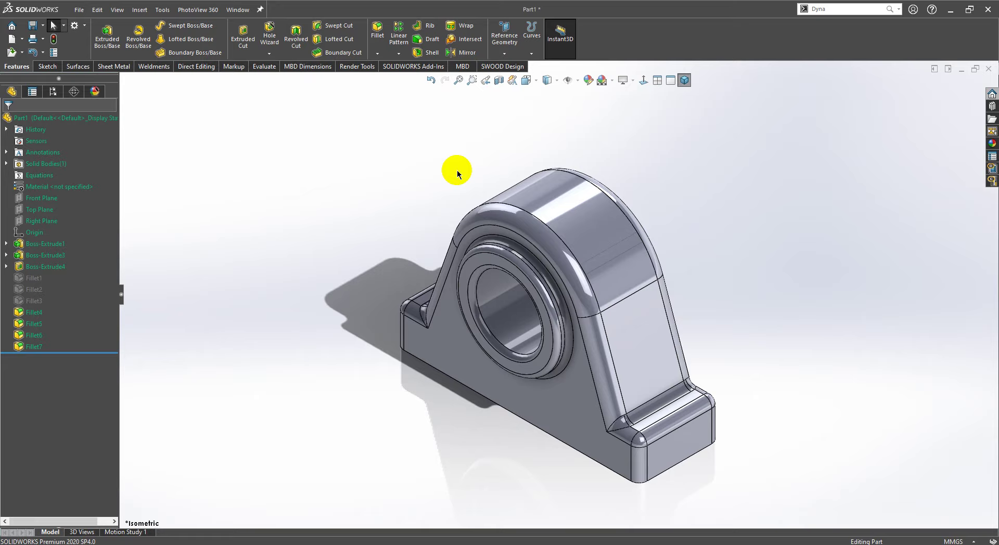
left_click(564, 195)
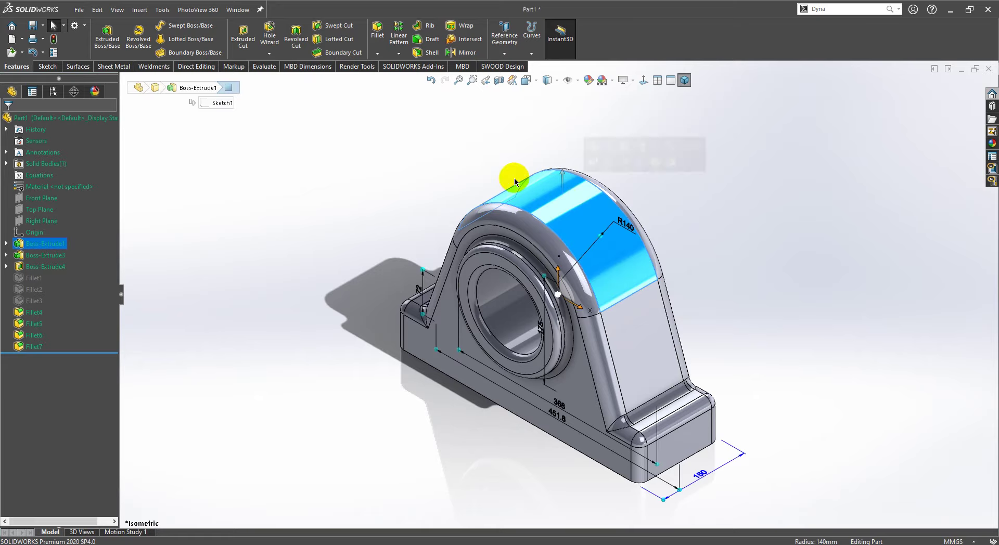
left_click(475, 174)
scroll(717, 264, "down", 5)
left_click(546, 350)
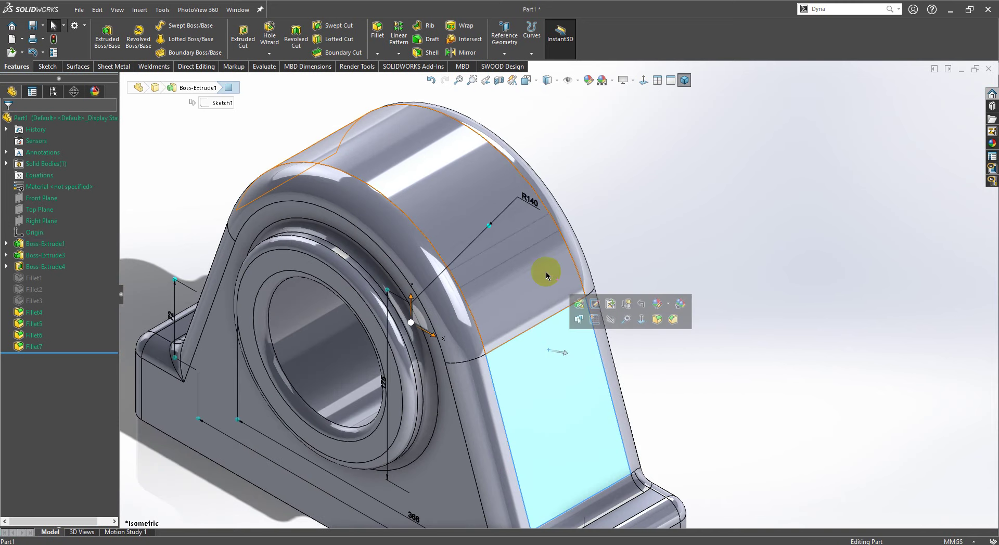
scroll(504, 261, "up", 3)
left_click(651, 212)
left_click(478, 214)
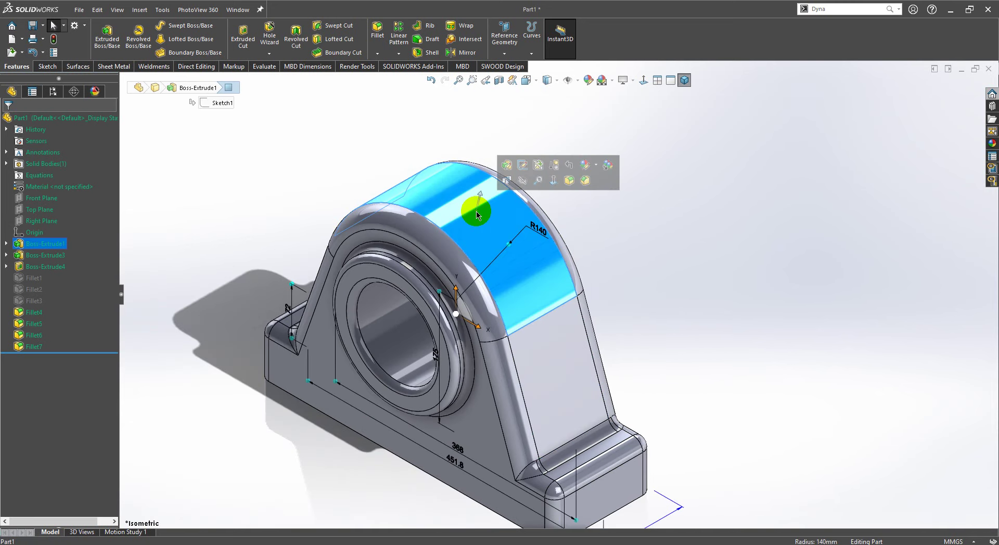
Step: Try a chamfer on the top face, then cancel it and clear the selection
left_click(607, 165)
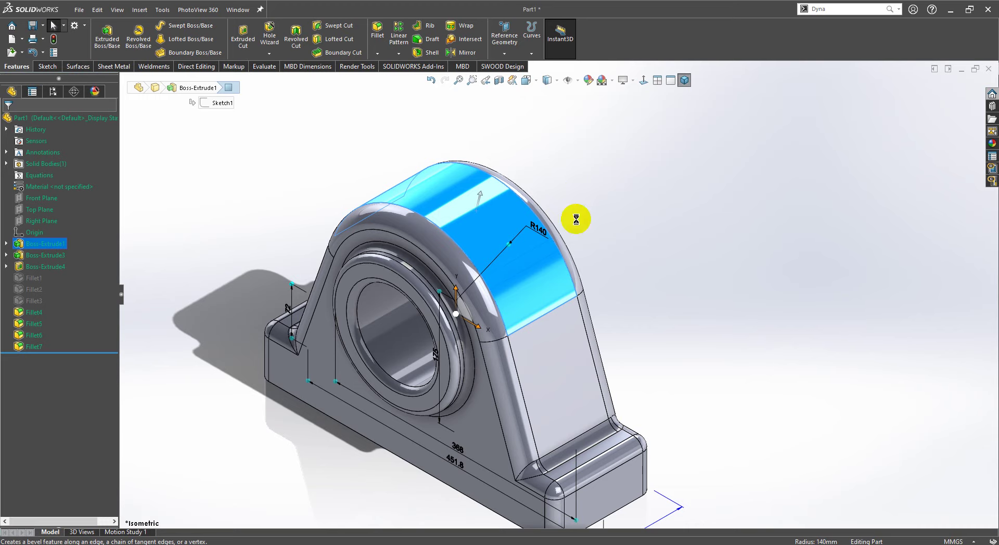
left_click(531, 241)
right_click(457, 198)
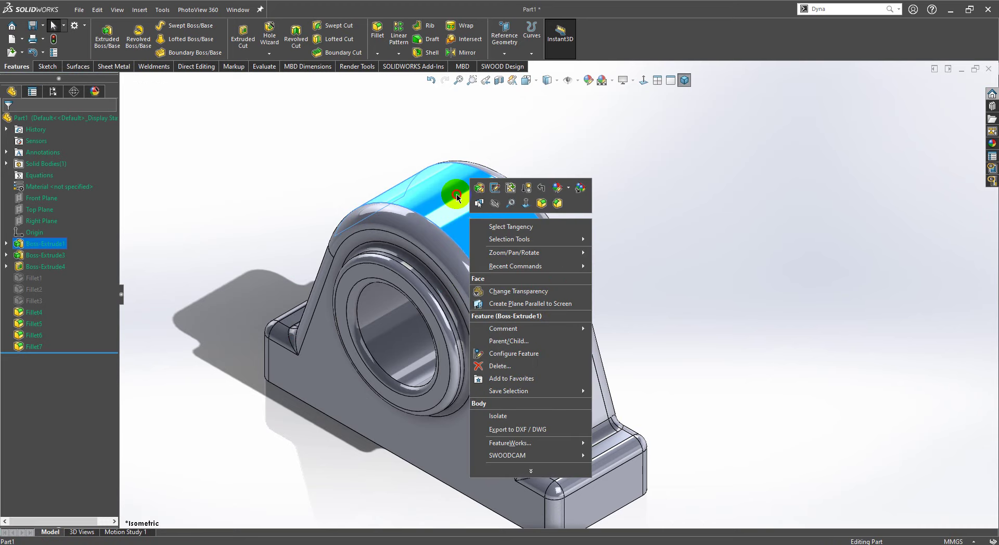
left_click(580, 216)
left_click(692, 230)
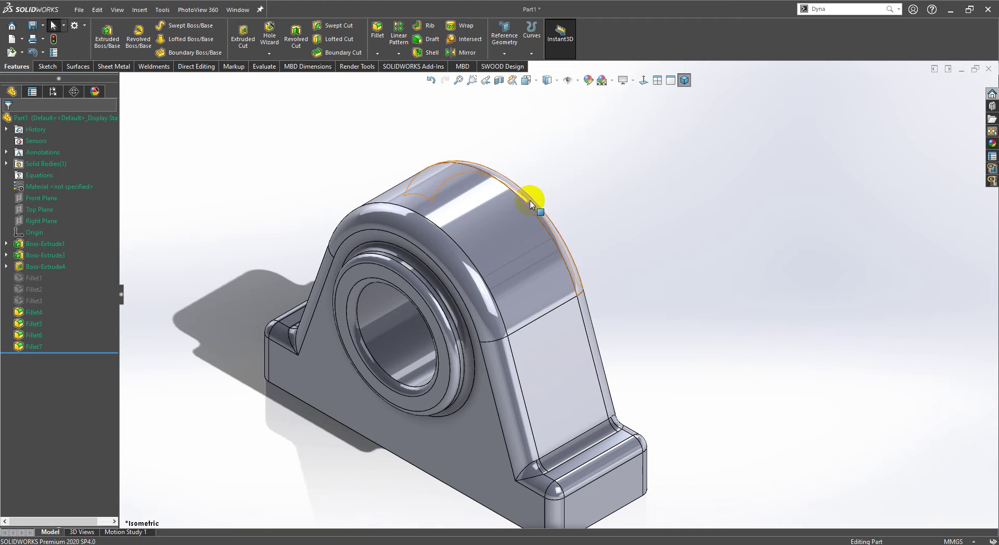
Step: Orbit the housing to show its curved top and return from the PDF drawing
middle_click_drag(605, 201, 561, 174)
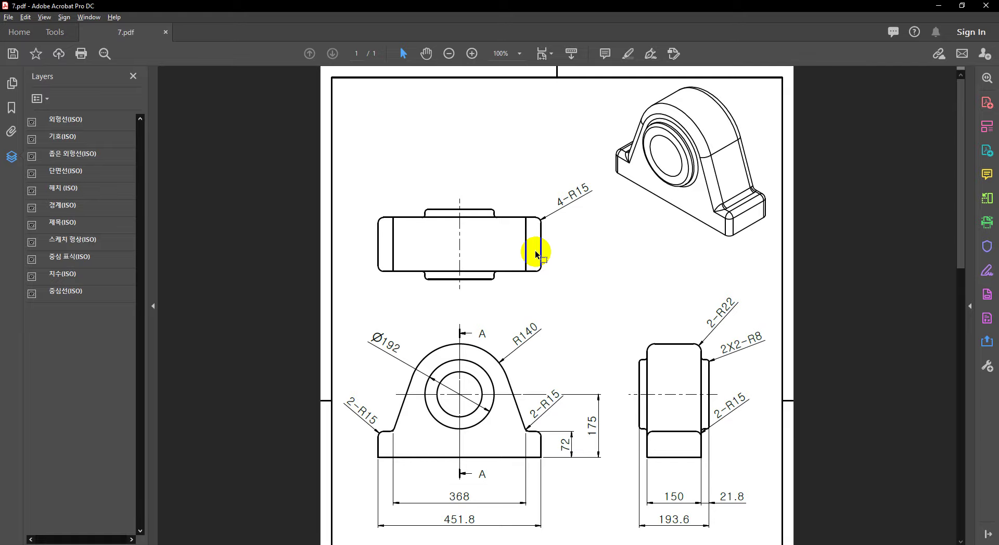
key("alt+Tab")
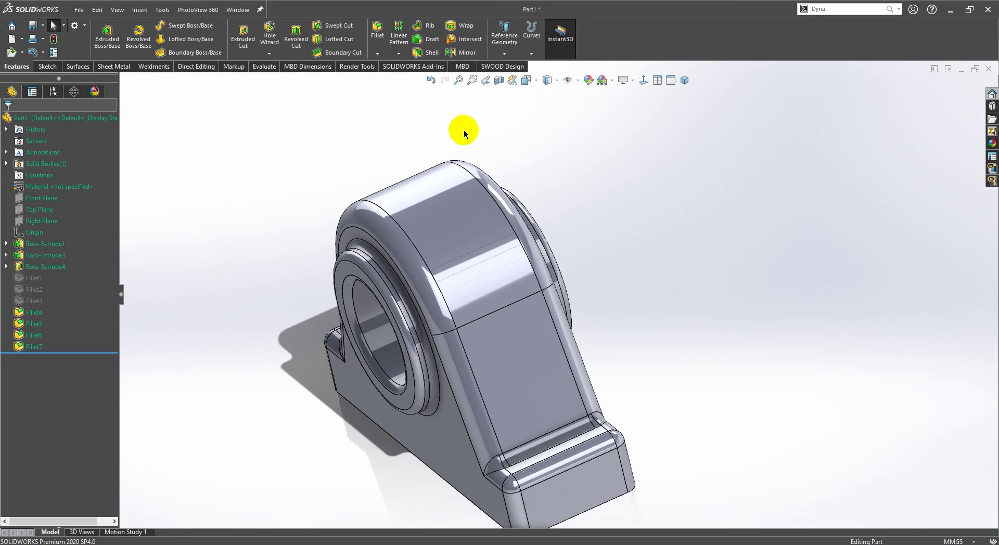
Step: Enter 'Pillow Bearing' as the part's Description custom property
left_click(54, 52)
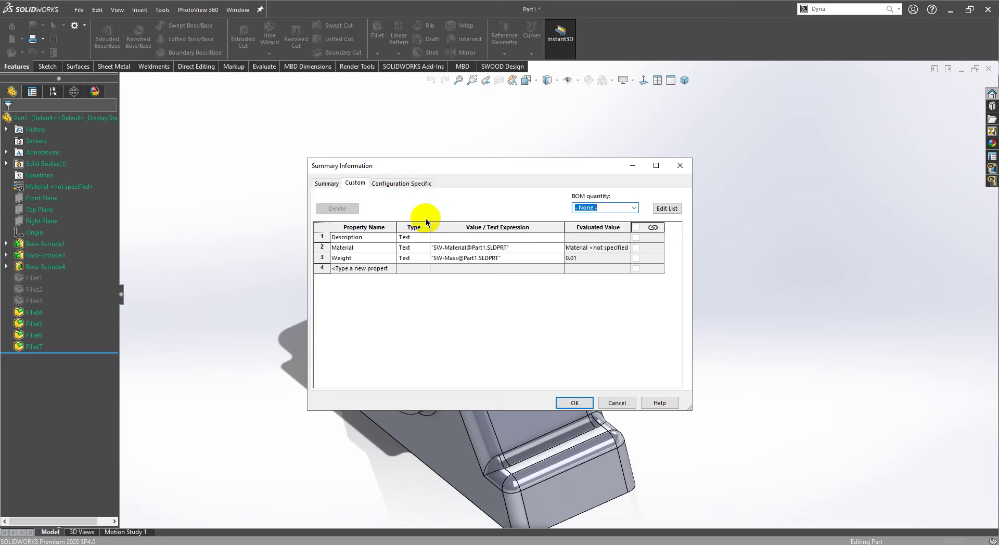
left_click(467, 238)
type("pi")
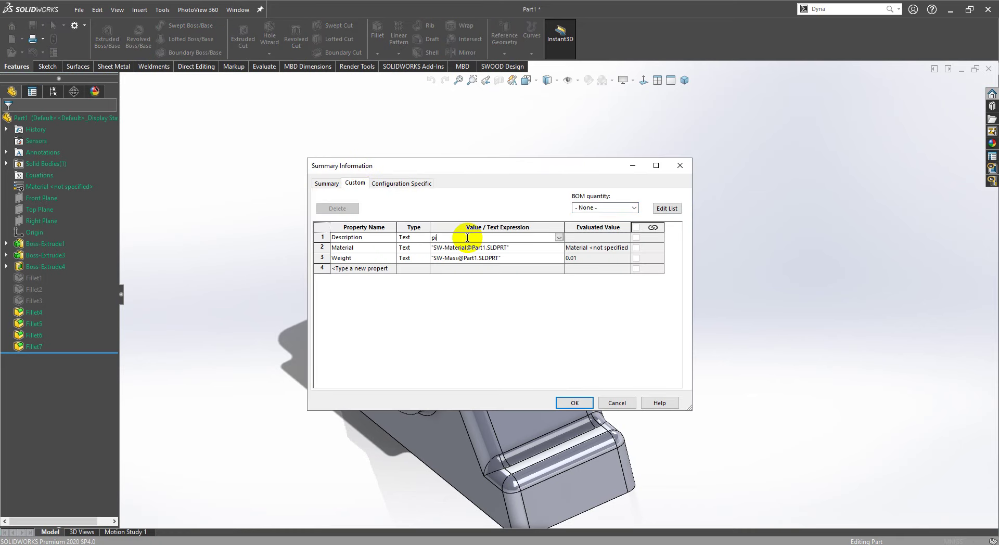
key("BackSpace")
key("BackSpace")
key("BackSpace")
key("BackSpace")
type("Pill")
type("ow ")
type("Bear")
type("in")
Step: Apply the description and save the part as 3D 007 071020.SLDPRT
left_click(575, 403)
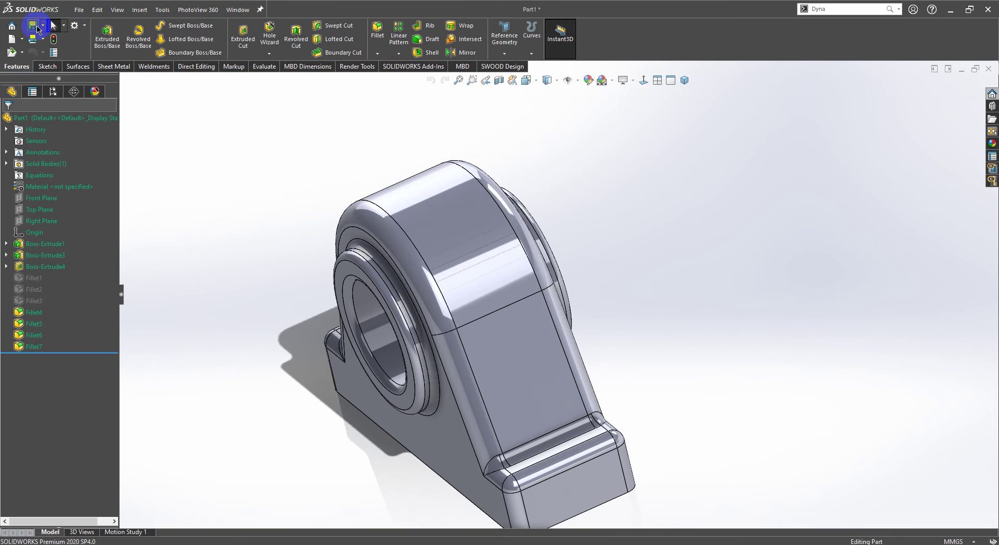
left_click(38, 31)
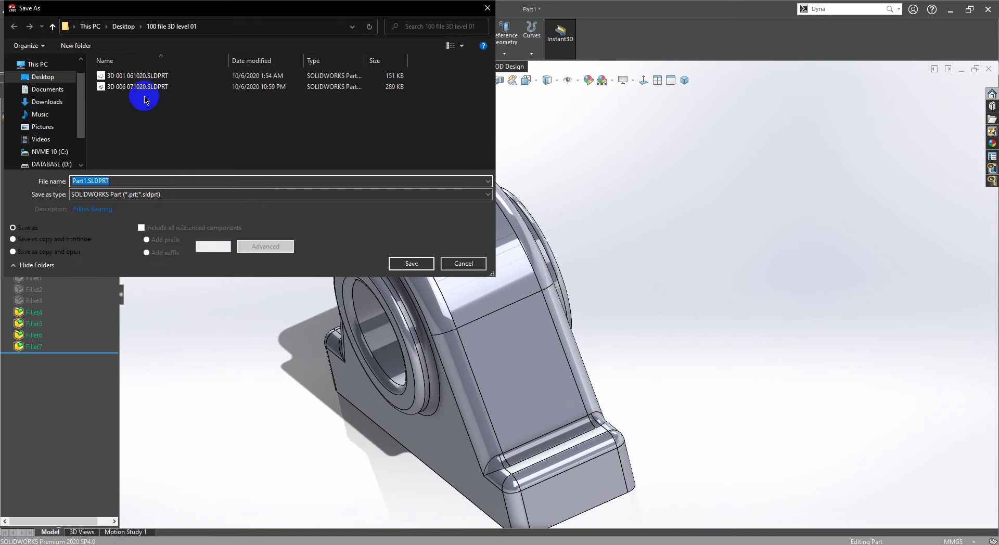
type("3")
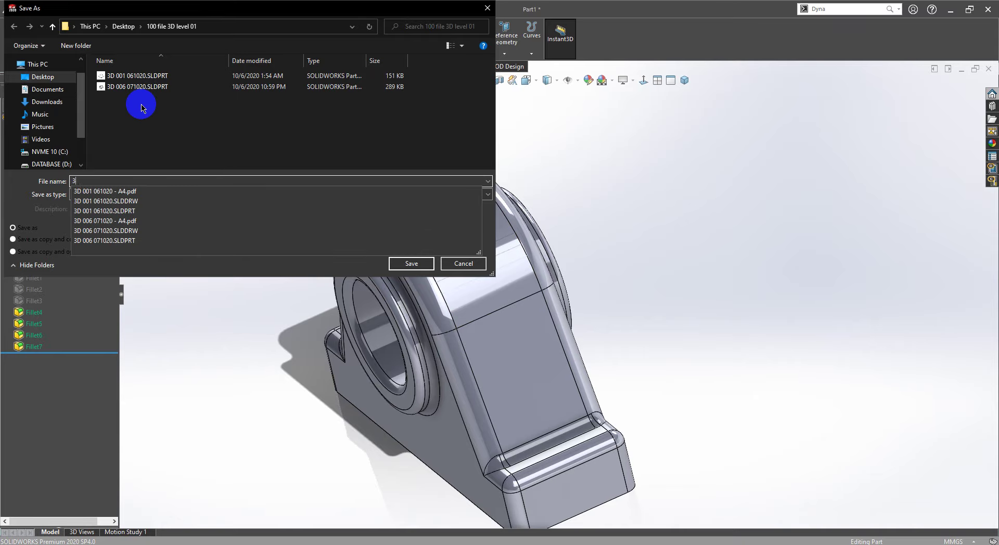
type("D ")
type("007 ")
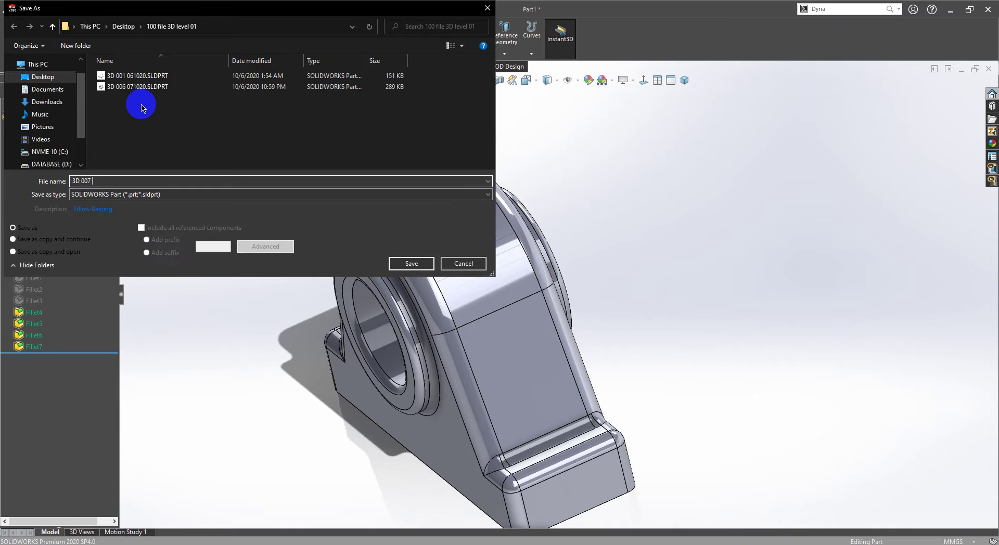
type("071")
type("020")
key("Return")
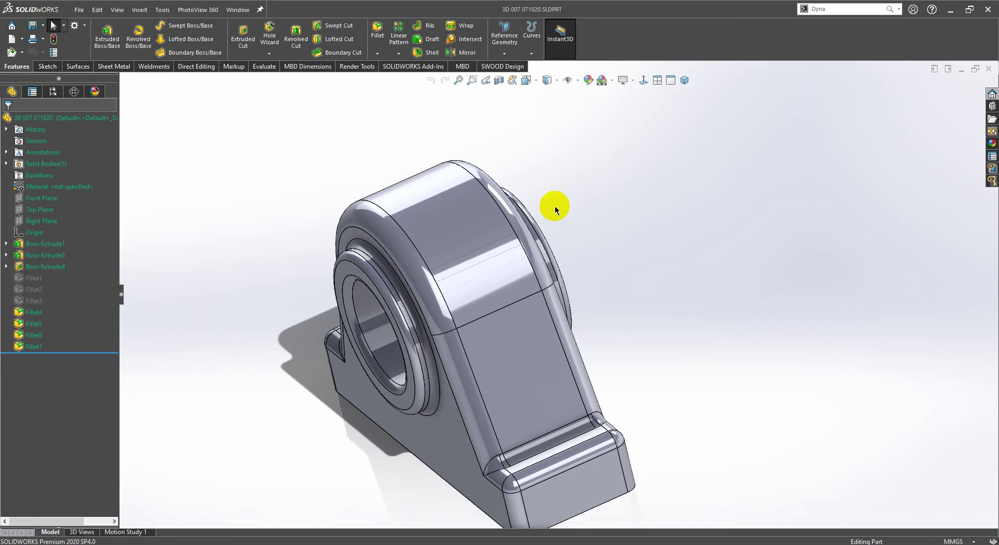
Step: Return to isometric view, zoom toward the bore and select its fillet, Fillet7
left_click(224, 184)
mouse_move(391, 183)
middle_mouse_down()
mouse_move(506, 145)
mouse_move(458, 156)
middle_mouse_up()
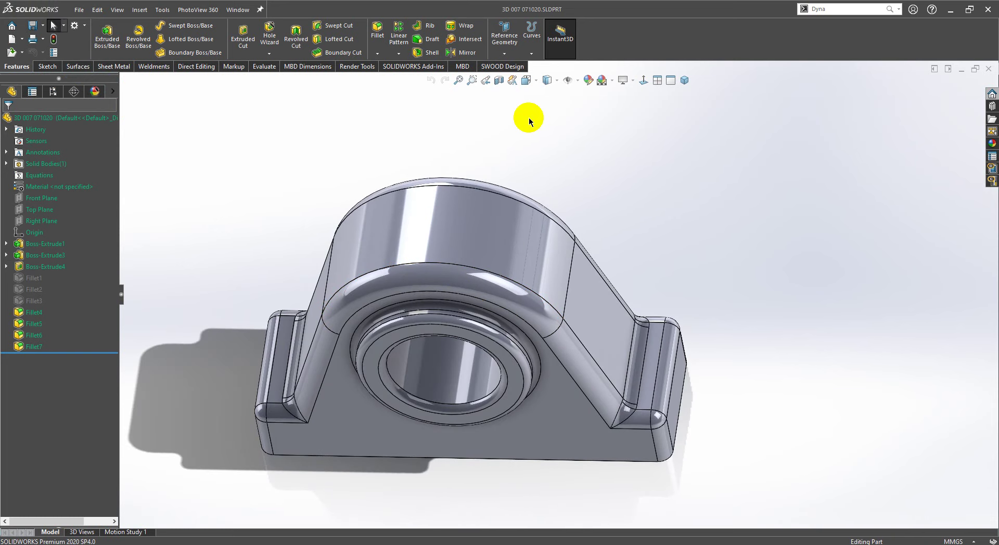
left_click(684, 80)
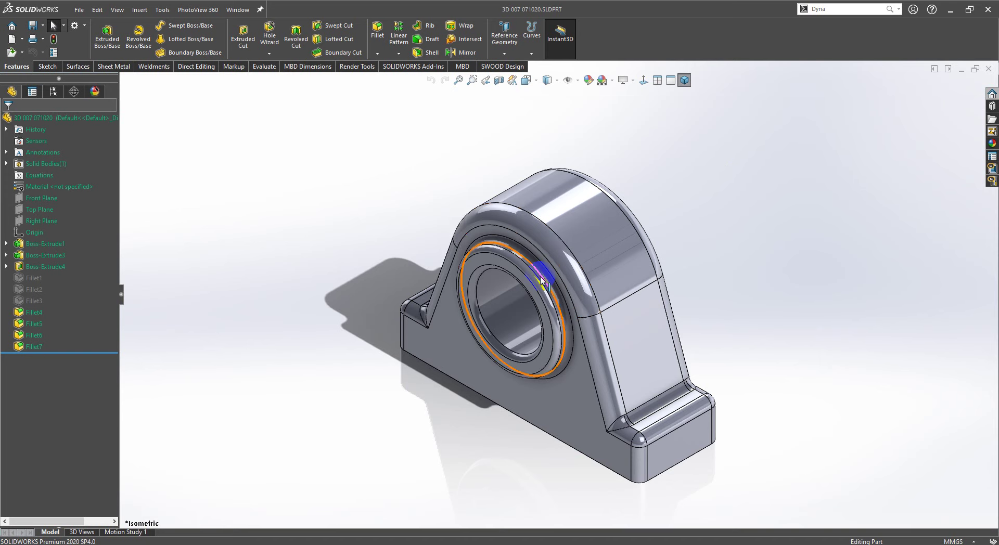
scroll(536, 302, "down", 2)
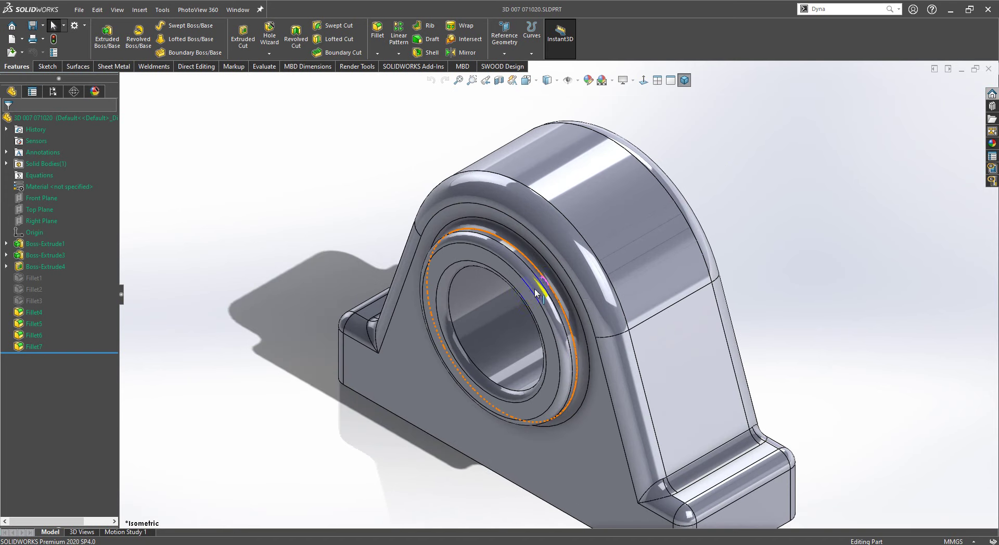
left_click(444, 286)
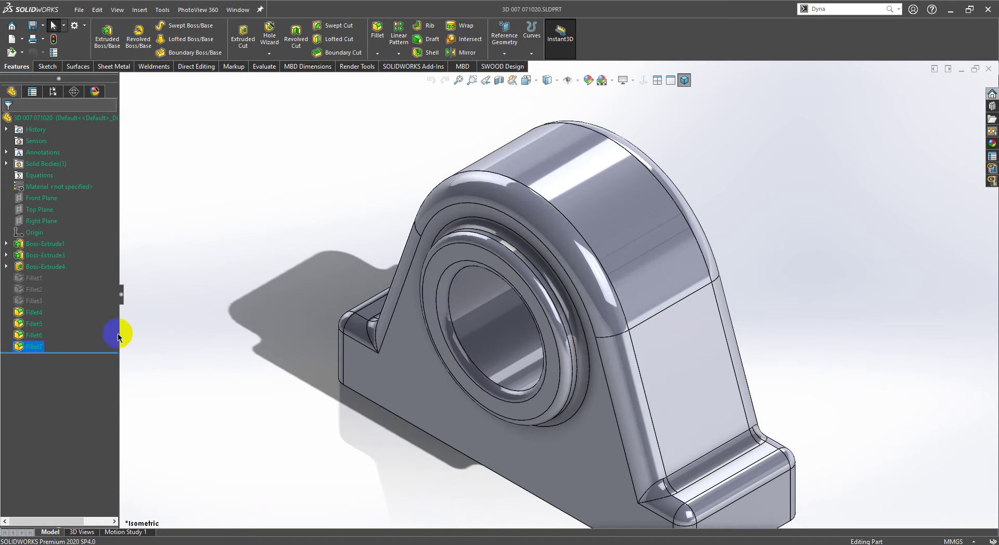
Step: Edit Fillet7 to drop the two inner bore edges, keeping four 8 mm fillets
right_click(44, 345)
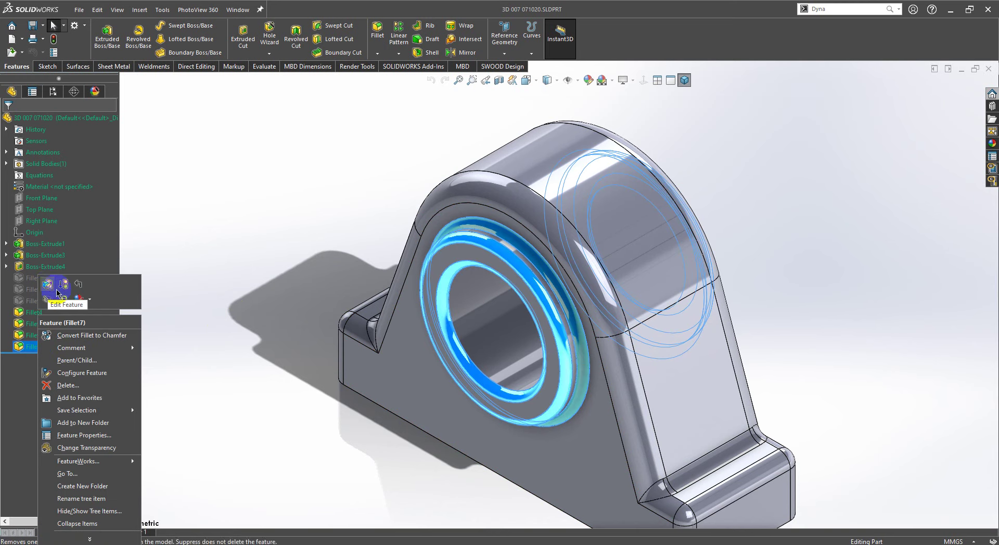
key("Escape")
right_click(32, 352)
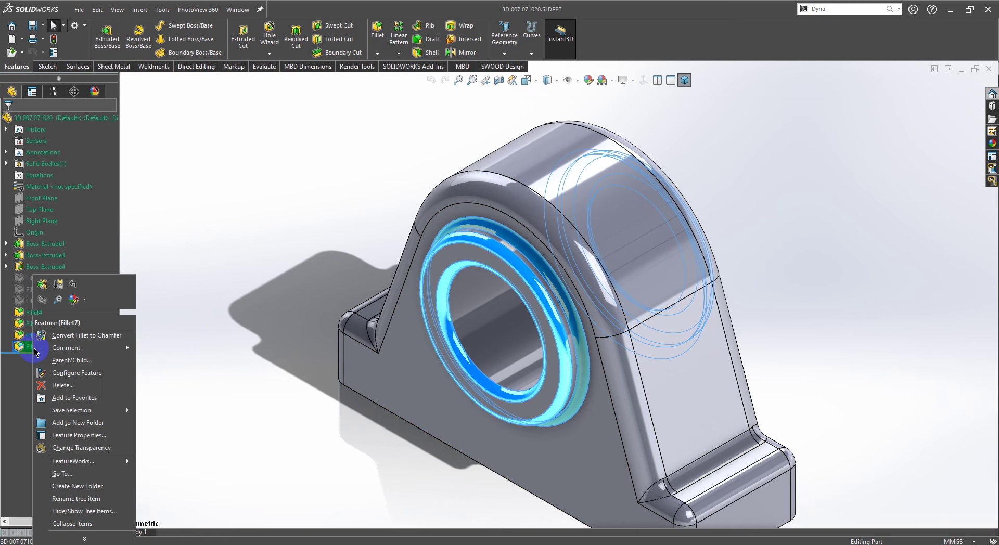
left_click(57, 287)
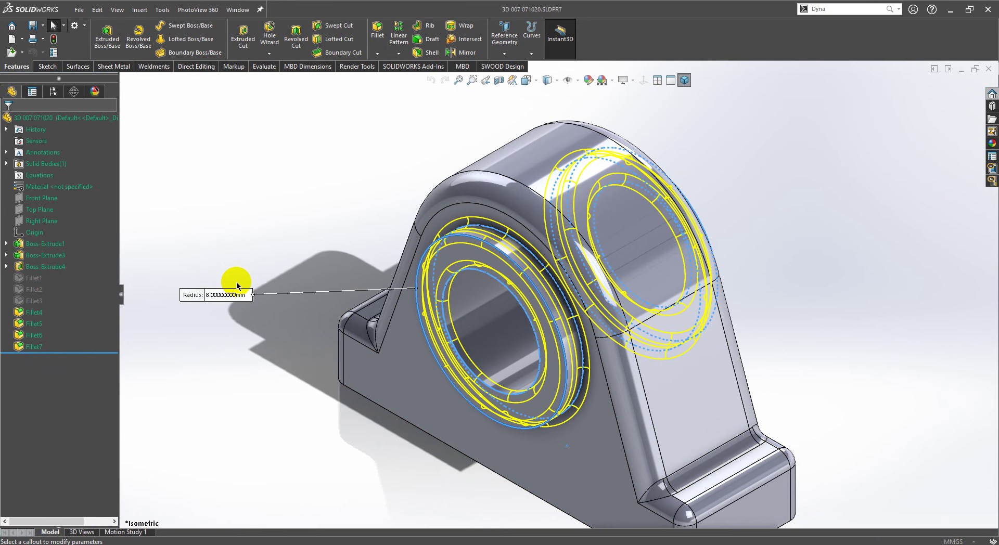
left_click(449, 287)
middle_click_drag(368, 293, 363, 266)
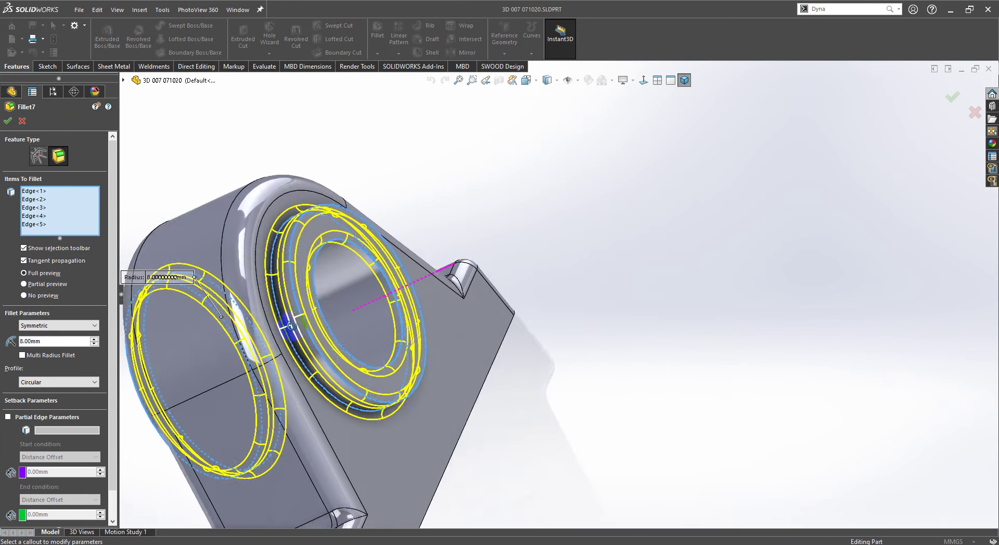
left_click(358, 254)
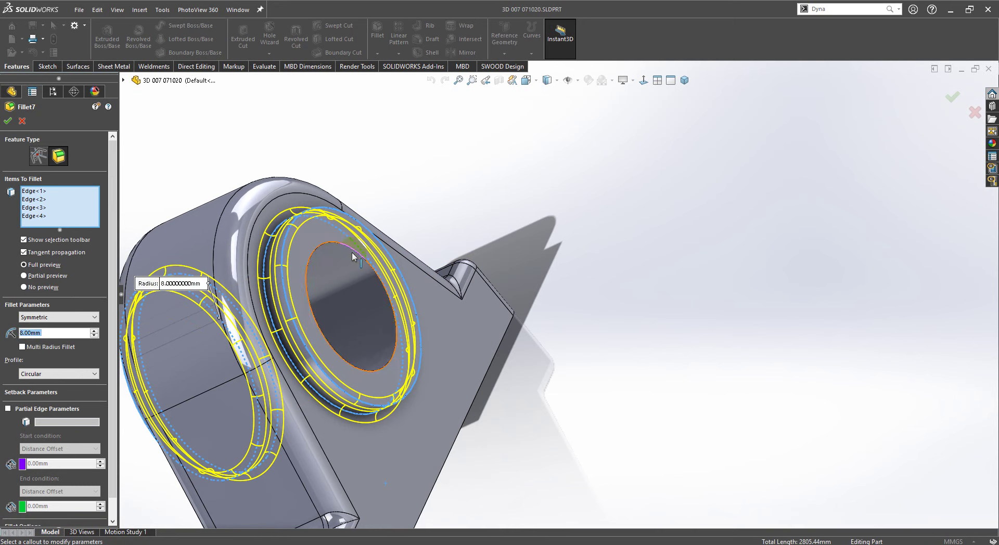
left_click(8, 123)
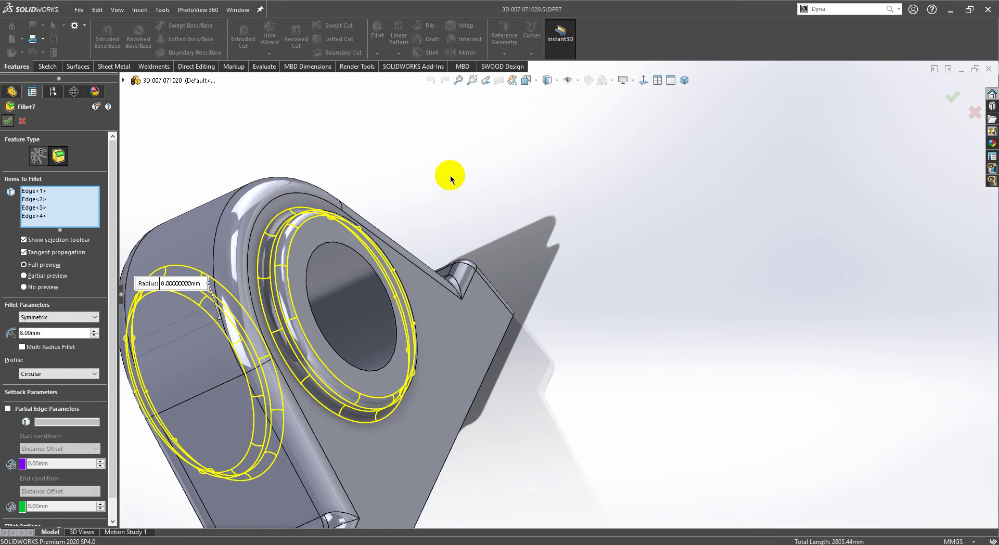
Step: Rebuild and re-save the part, ending in isometric view
left_click(54, 40)
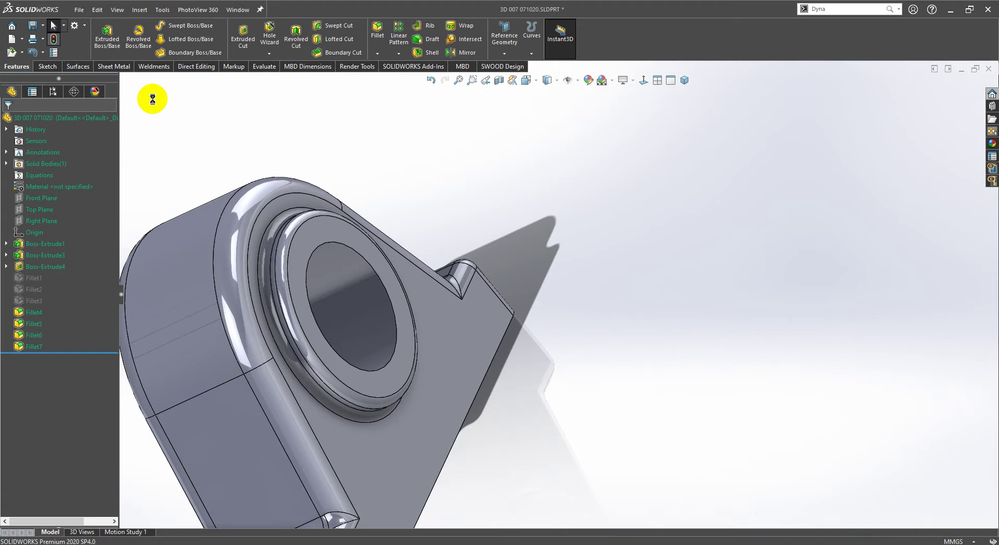
left_click(34, 27)
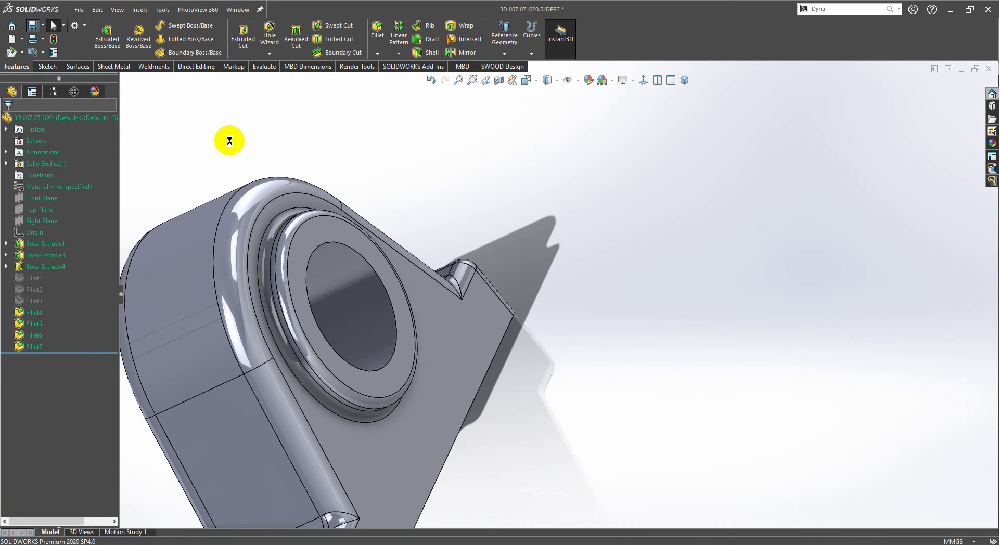
mouse_move(434, 161)
middle_mouse_down()
mouse_move(549, 148)
mouse_move(634, 167)
middle_mouse_up()
left_click(669, 82)
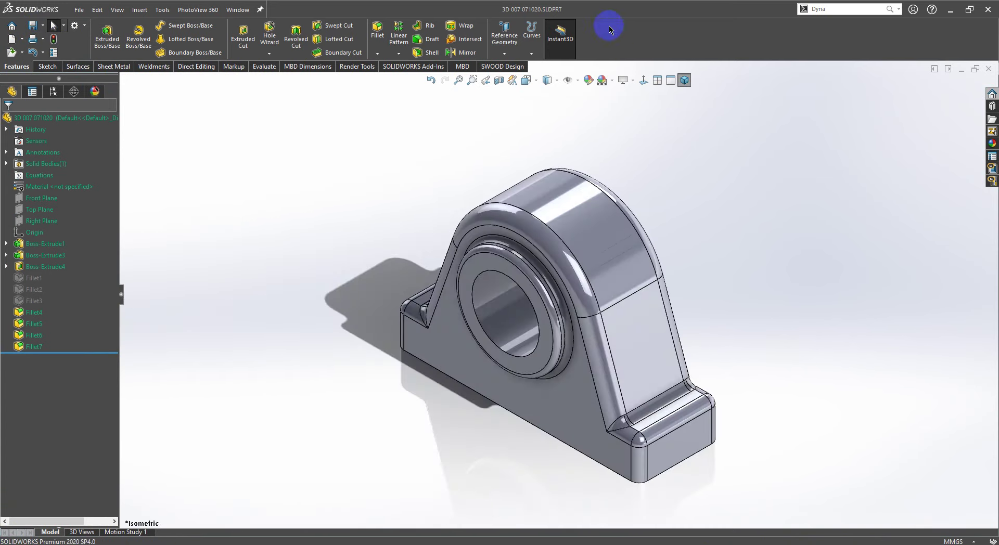